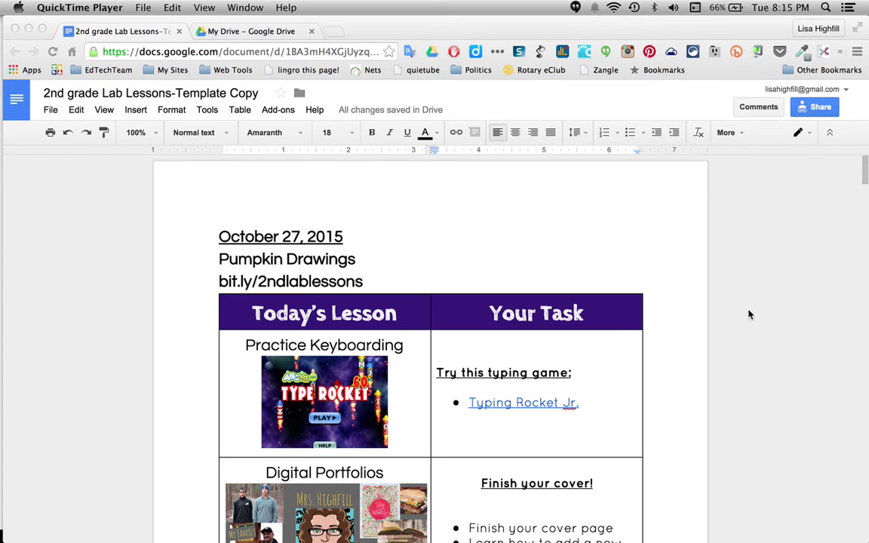
# Step: Scroll through the lab lessons template to review its lesson pages
pyautogui.scroll(-10, 700, 436)
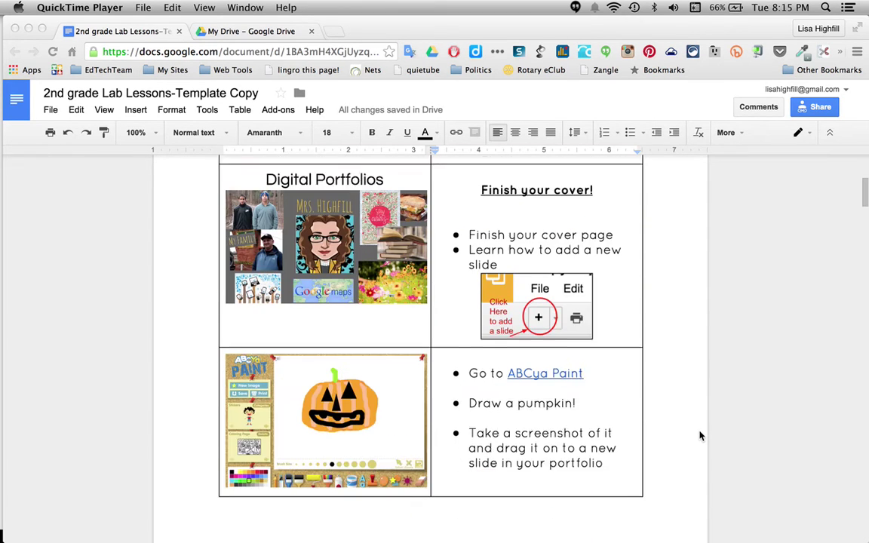
pyautogui.scroll(-5, 700, 436)
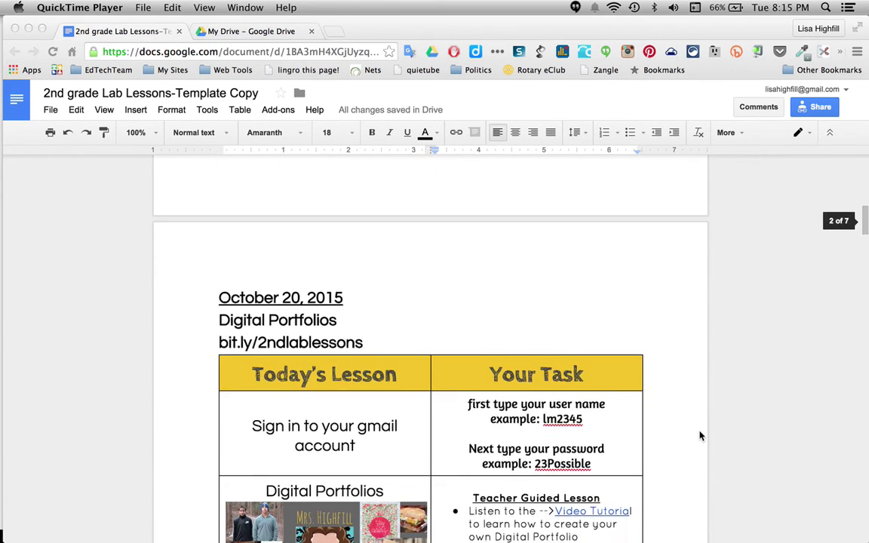
pyautogui.scroll(-8, 700, 436)
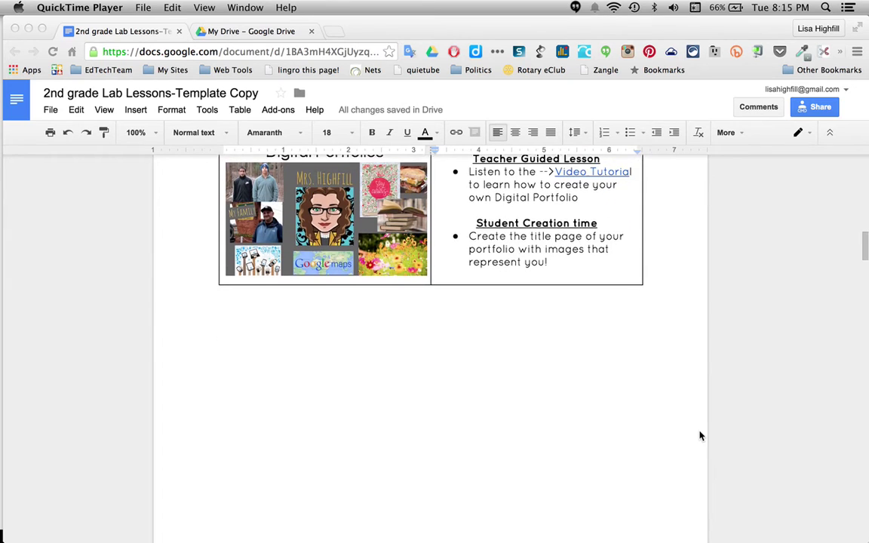
pyautogui.scroll(-6, 700, 436)
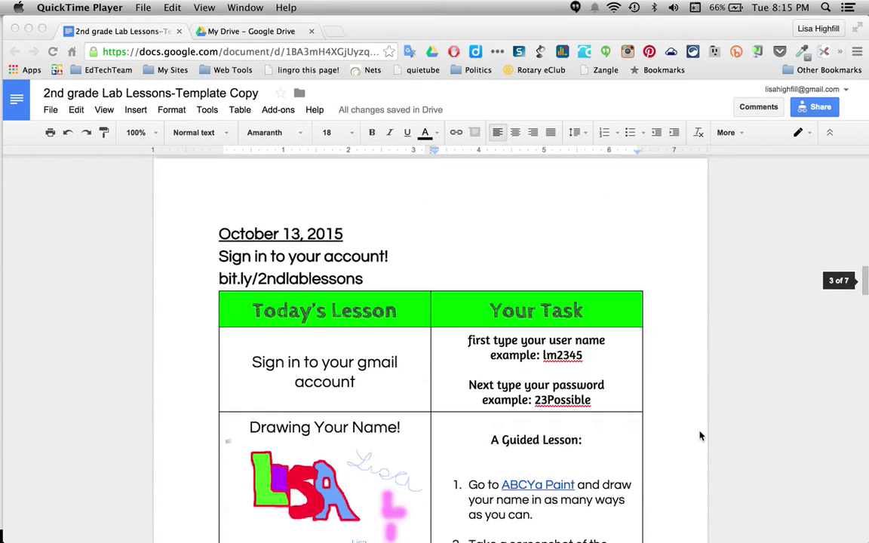
pyautogui.scroll(-11, 700, 436)
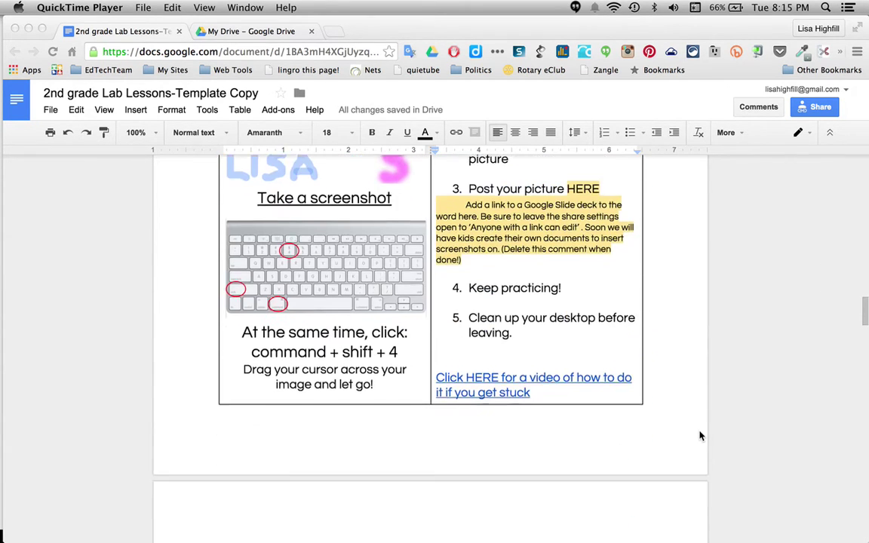
pyautogui.scroll(-10, 700, 436)
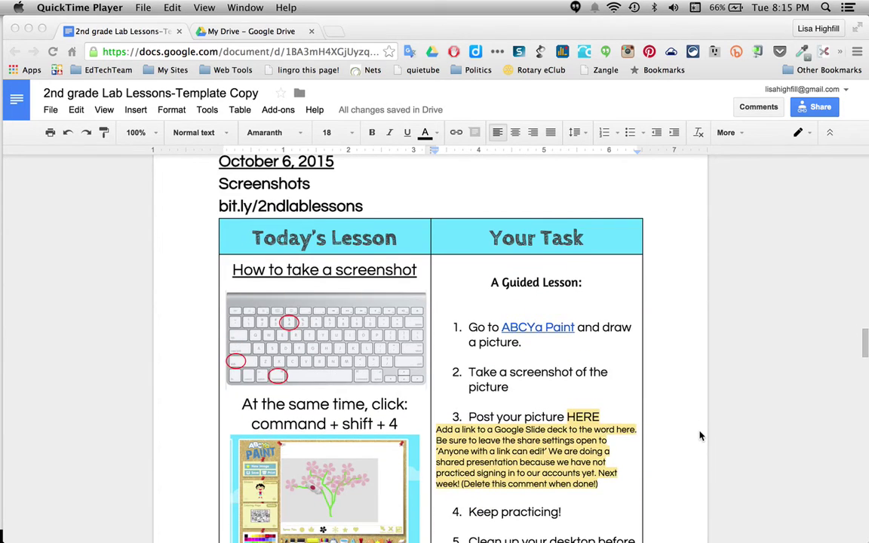
pyautogui.scroll(-8, 700, 436)
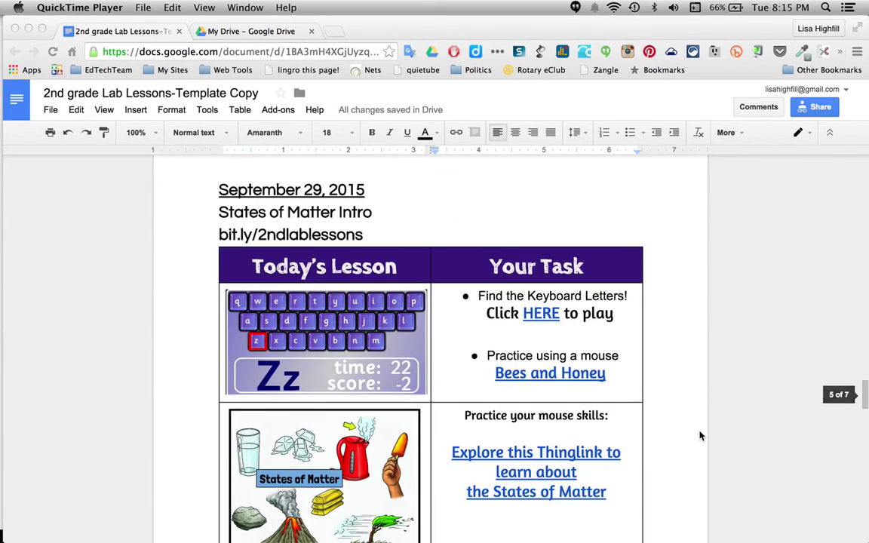
pyautogui.scroll(-10, 701, 436)
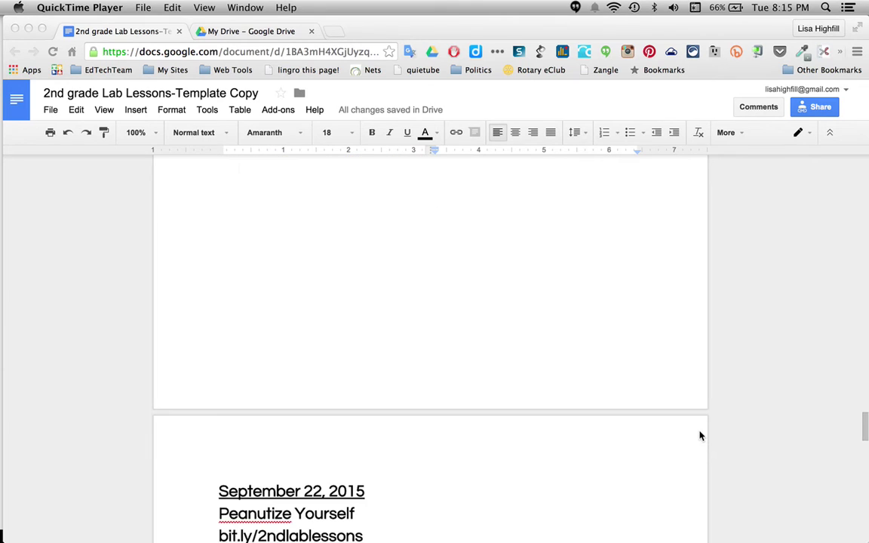
pyautogui.scroll(-9, 700, 436)
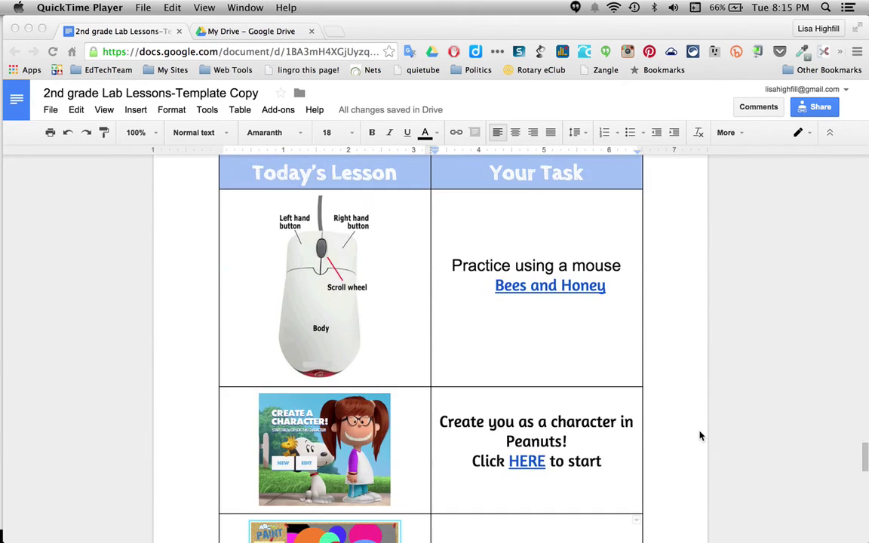
pyautogui.scroll(-9, 700, 436)
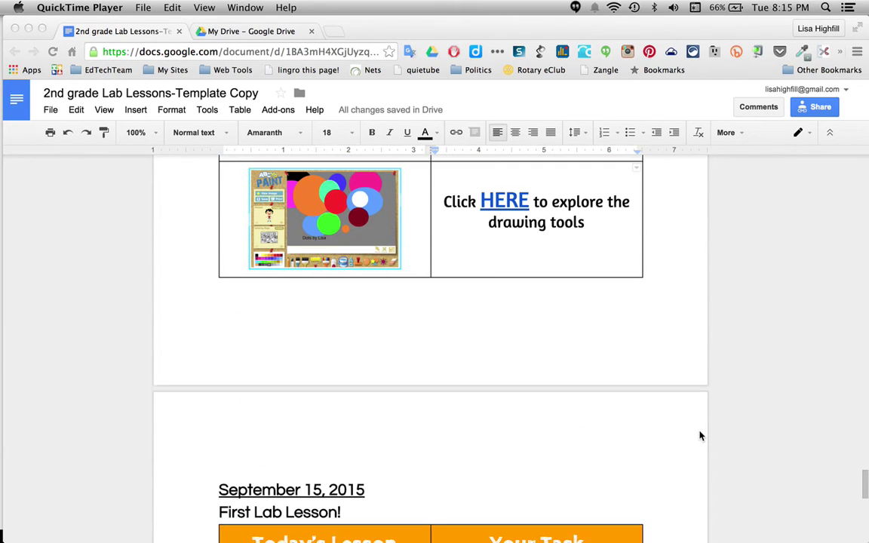
pyautogui.scroll(-4, 700, 436)
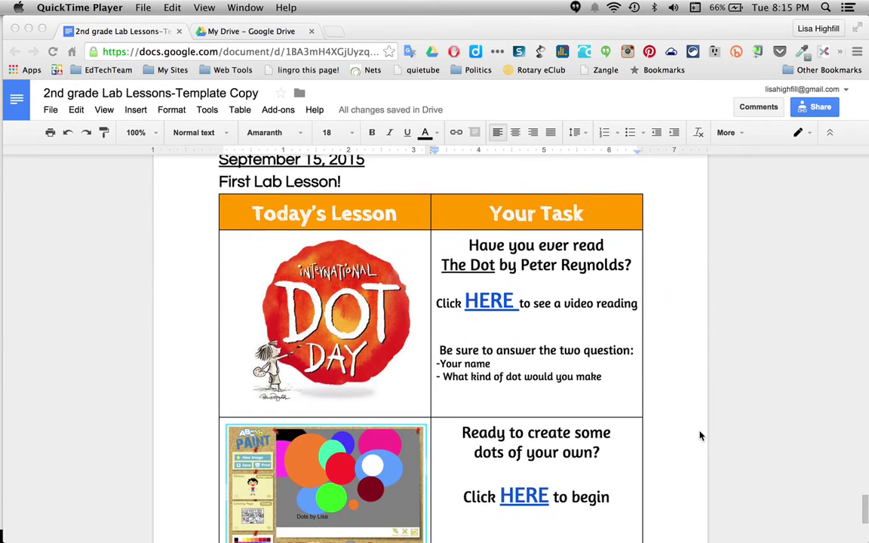
pyautogui.scroll(-4, 700, 436)
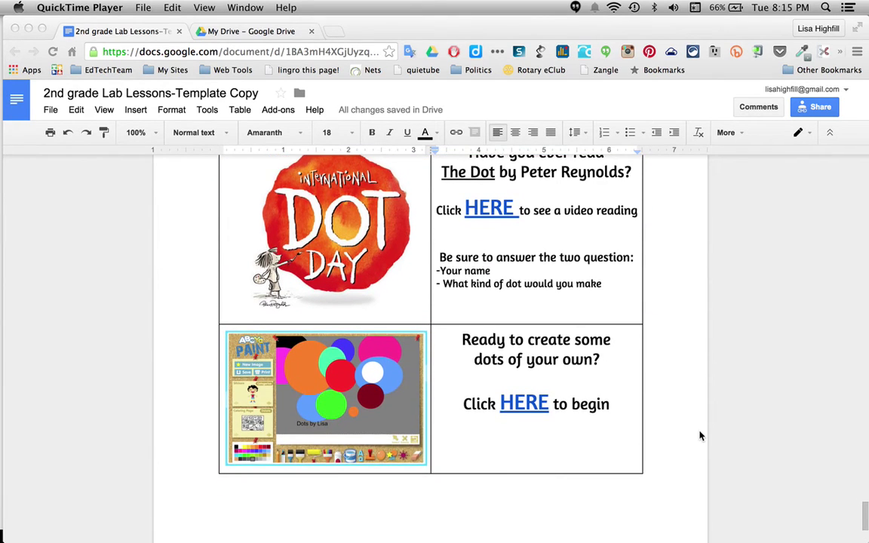
pyautogui.scroll(5, 700, 436)
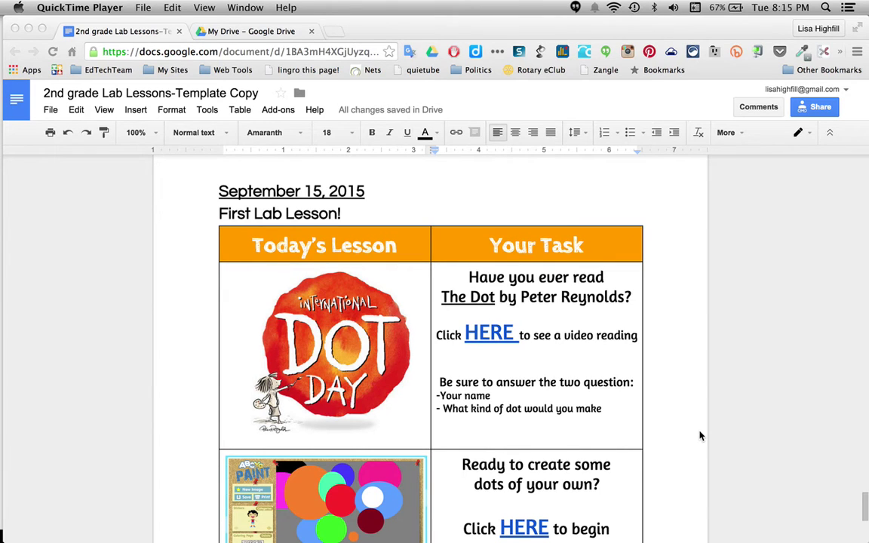
pyautogui.scroll(1, 700, 436)
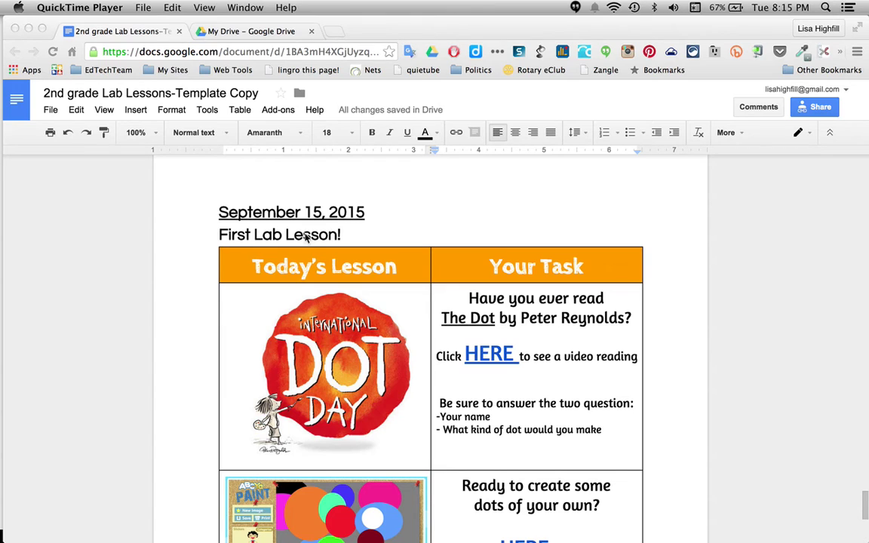
pyautogui.scroll(-3, 338, 304)
pyautogui.scroll(10, 339, 304)
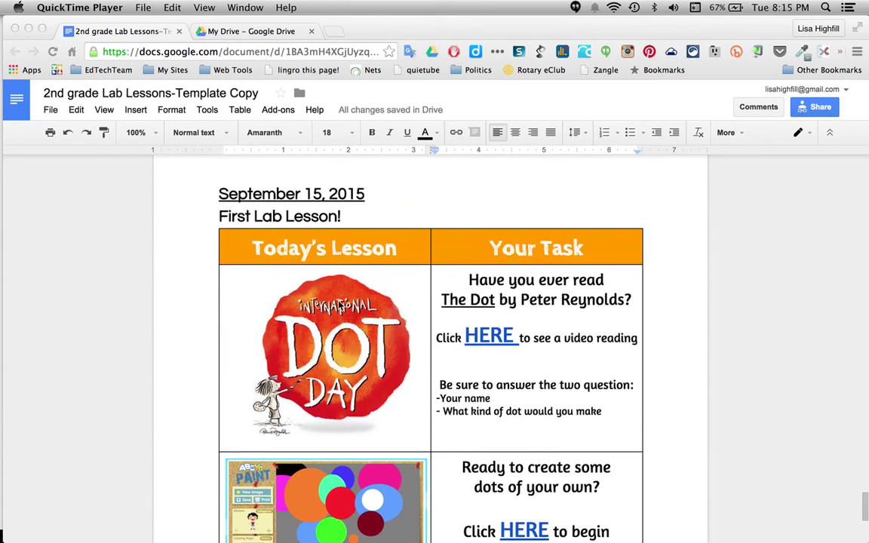
pyautogui.scroll(10, 339, 306)
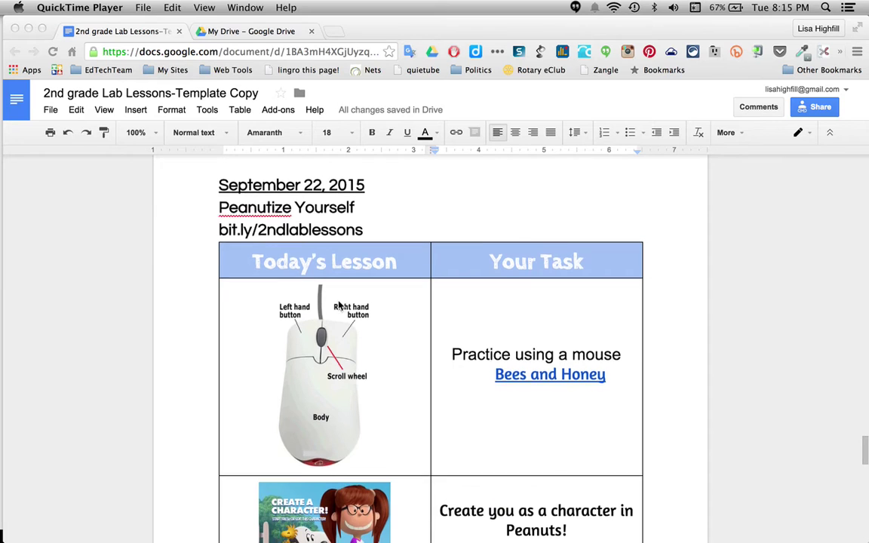
pyautogui.scroll(-10, 339, 305)
pyautogui.scroll(-5, 338, 304)
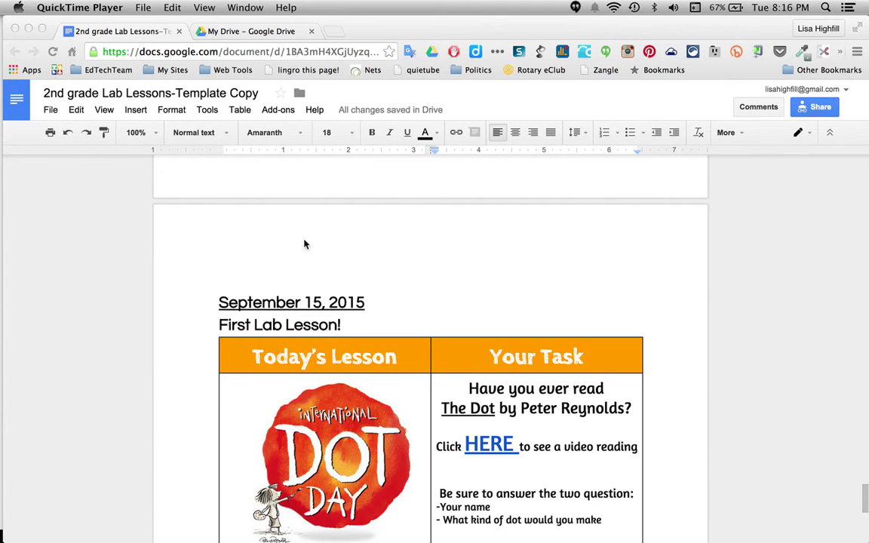
pyautogui.scroll(10, 305, 242)
pyautogui.scroll(-3, 338, 249)
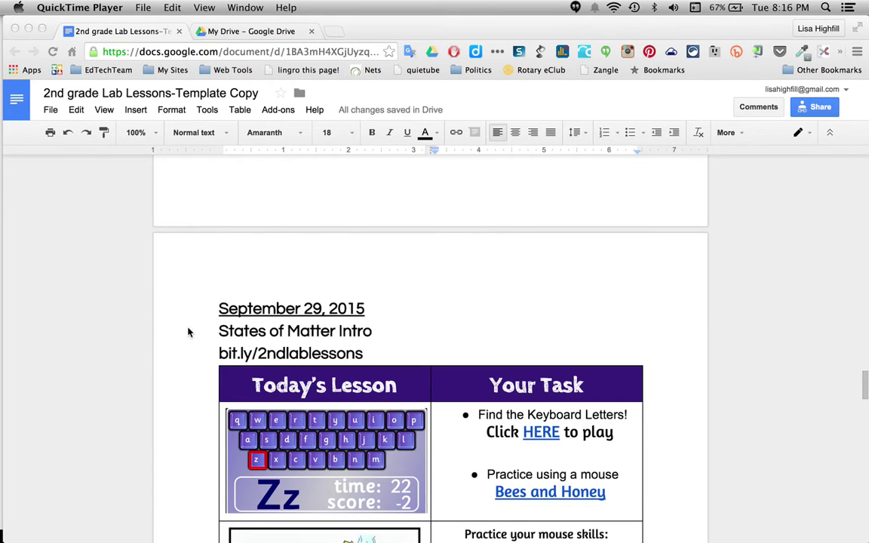
pyautogui.scroll(3, 179, 345)
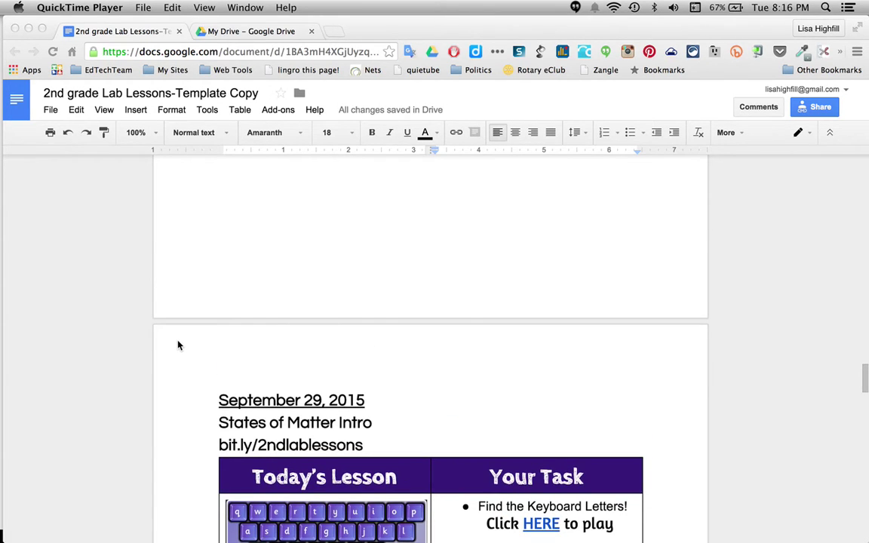
pyautogui.scroll(-20, 179, 346)
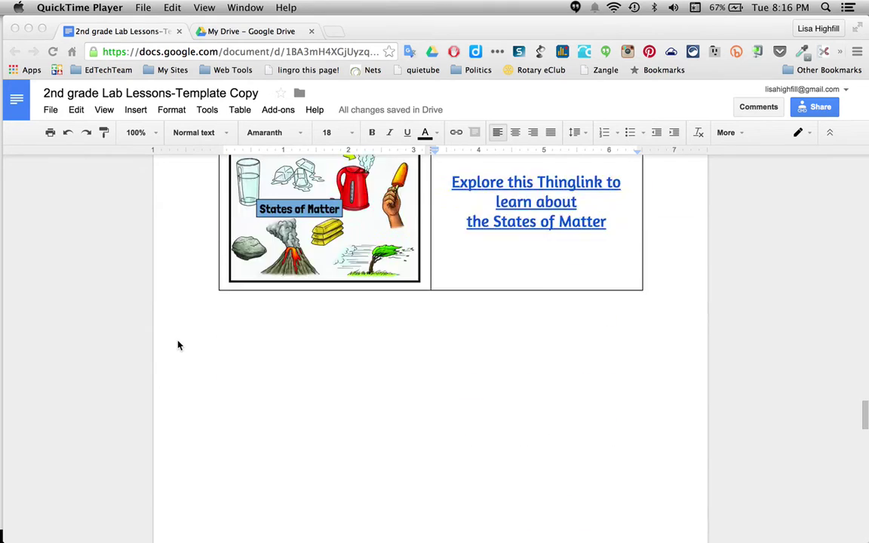
pyautogui.scroll(-20, 179, 345)
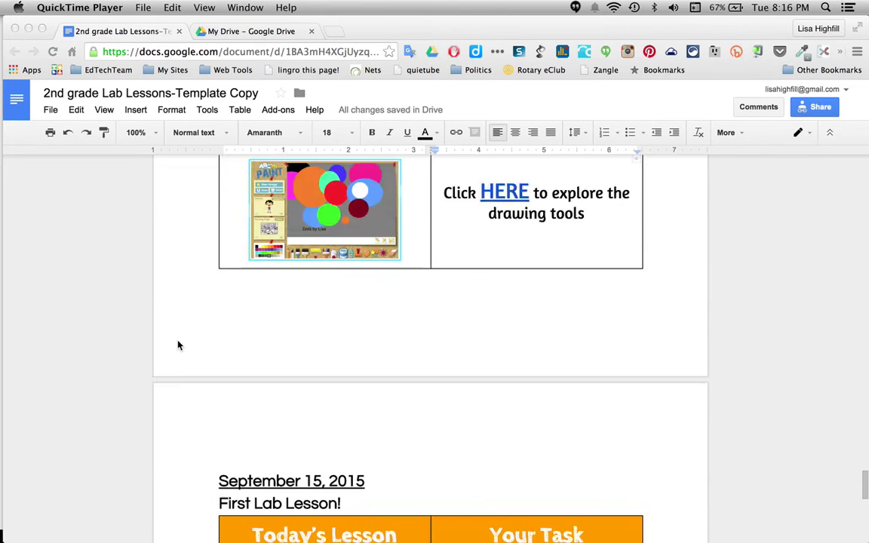
pyautogui.scroll(-4, 179, 345)
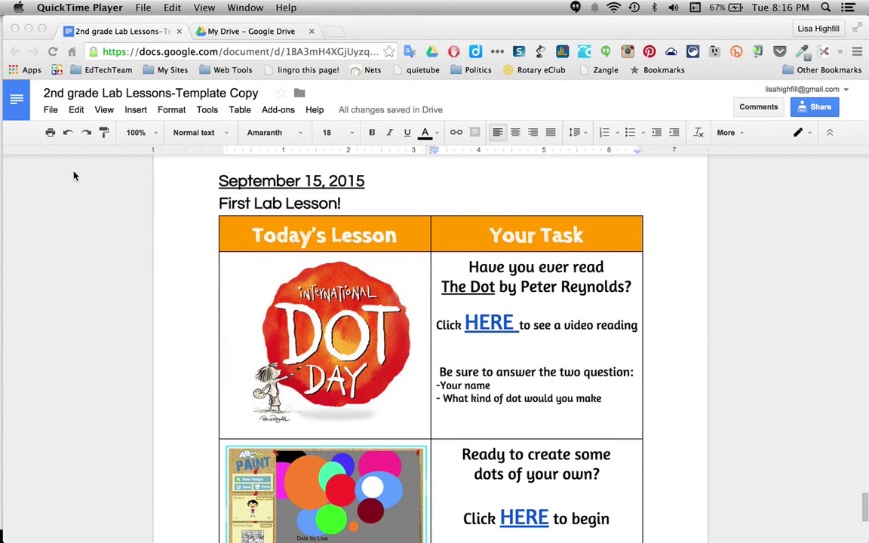
# Step: Make a copy of the template named 'Highfill Crew- 2nd grade Lab Lessons'
pyautogui.click(51, 112)
pyautogui.click(52, 111)
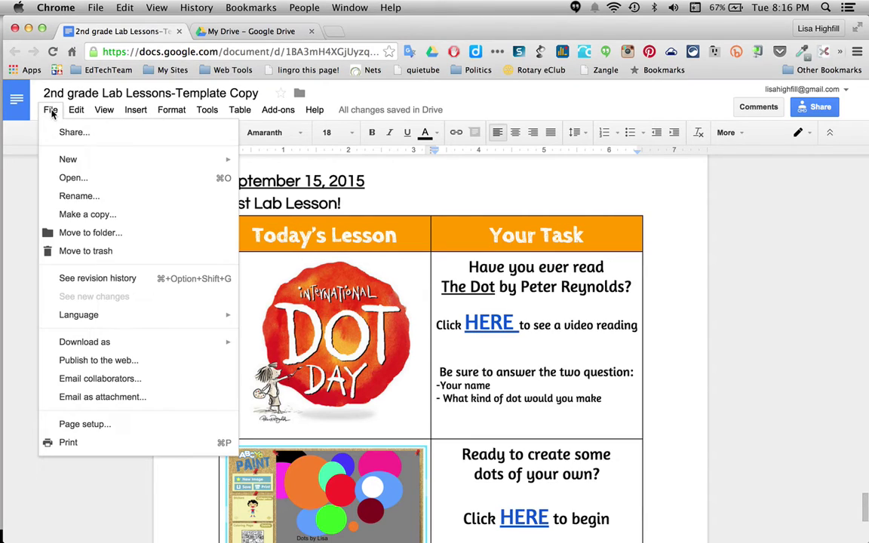
pyautogui.click(62, 215)
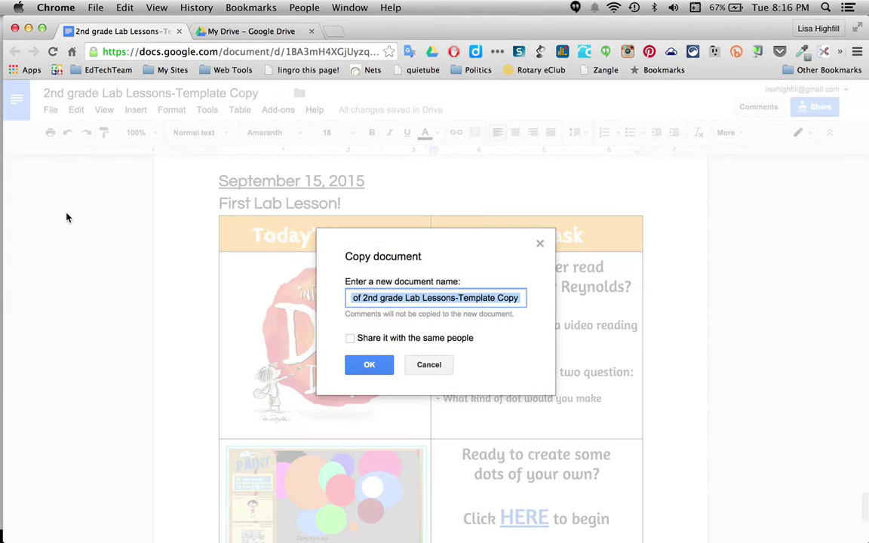
pyautogui.click(519, 299)
pyautogui.press('BackSpace')
pyautogui.press('BackSpace')
pyautogui.press('BackSpace')
pyautogui.press('BackSpace')
pyautogui.press('BackSpace')
pyautogui.press('BackSpace')
pyautogui.press('BackSpace')
pyautogui.press('BackSpace')
pyautogui.press('BackSpace')
pyautogui.press('BackSpace')
pyautogui.press('BackSpace')
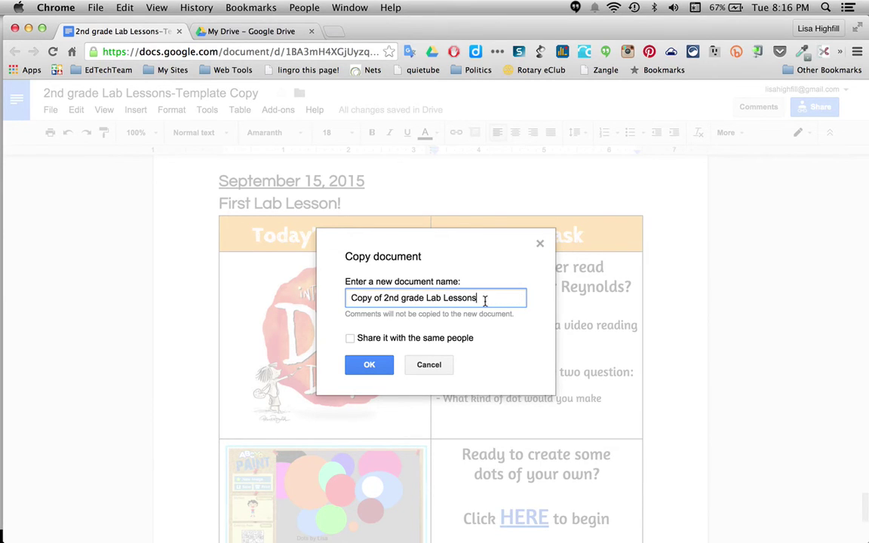
pyautogui.moveTo(384, 298); pyautogui.dragTo(341, 298)
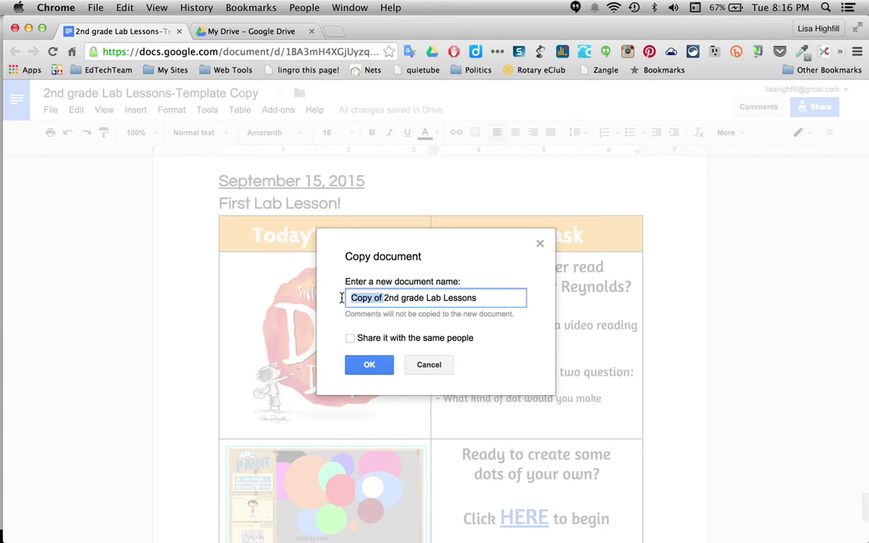
pyautogui.write('Highfill C')
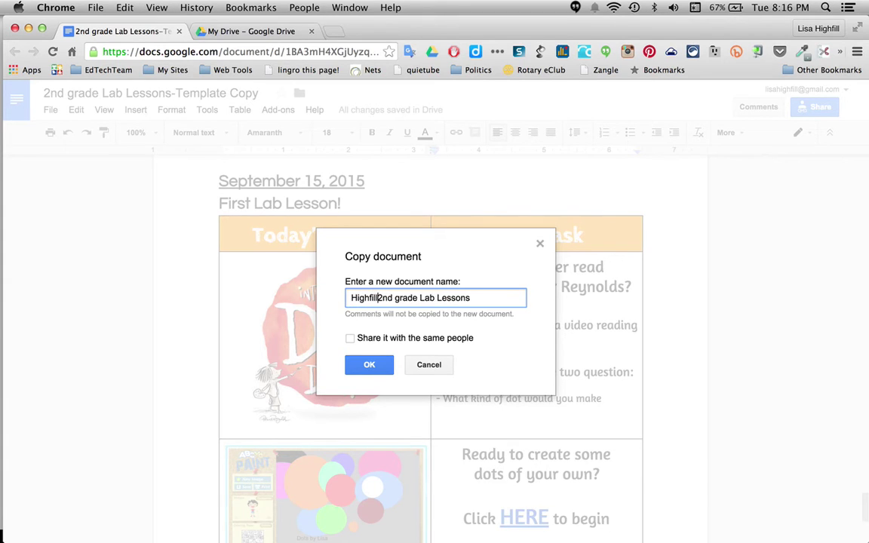
pyautogui.write('rew-')
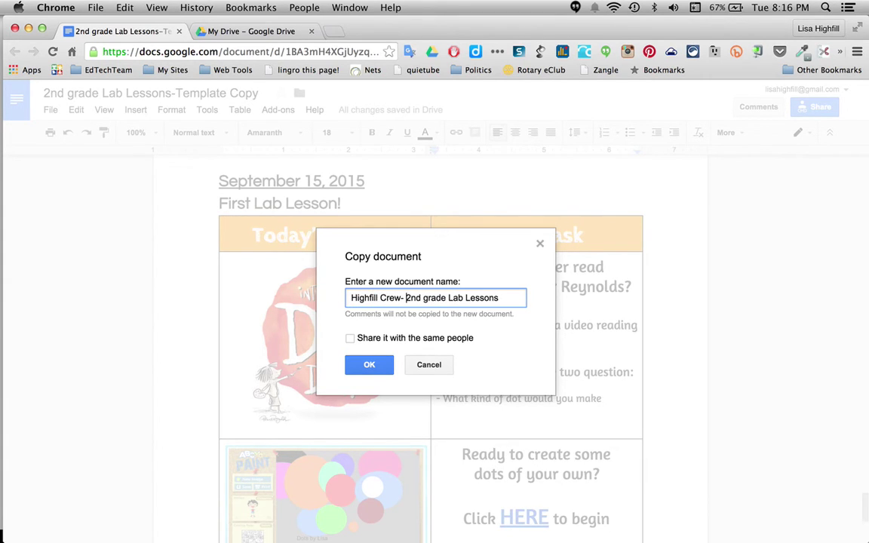
pyautogui.click(367, 366)
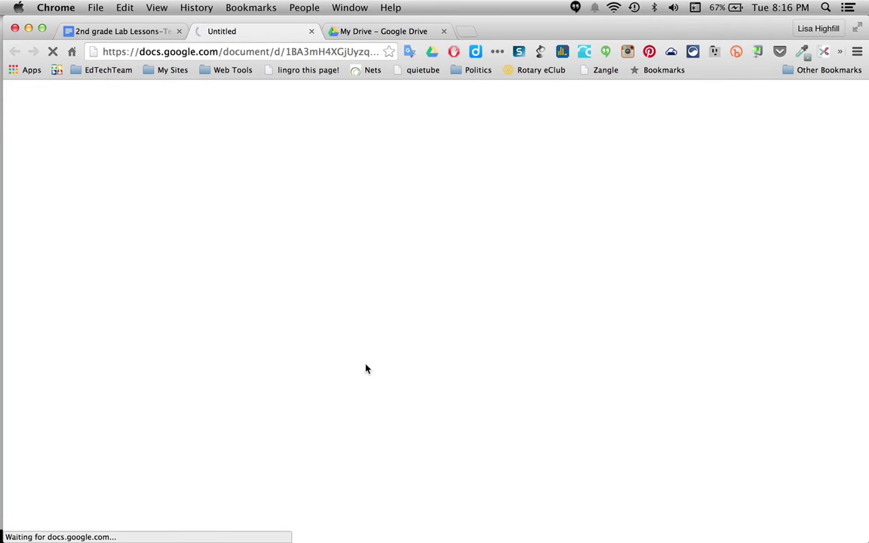
pyautogui.click(124, 34)
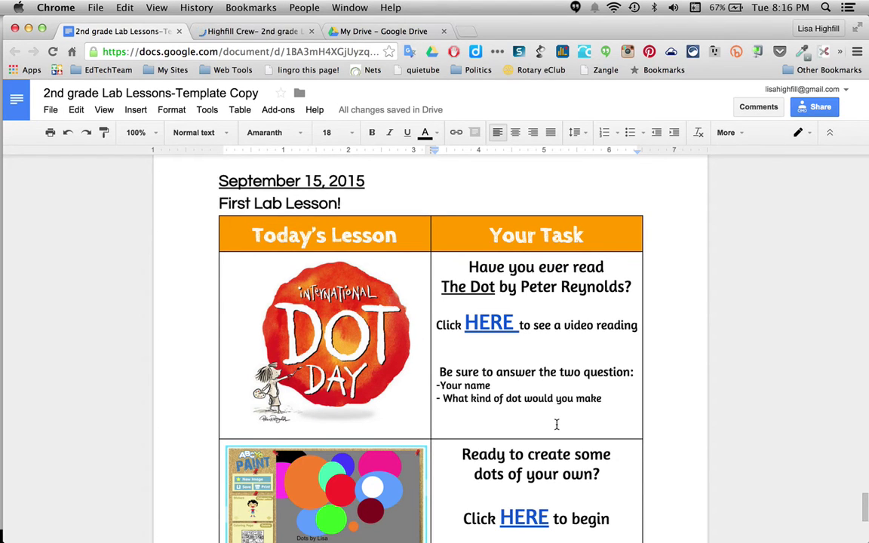
pyautogui.scroll(-3, 557, 424)
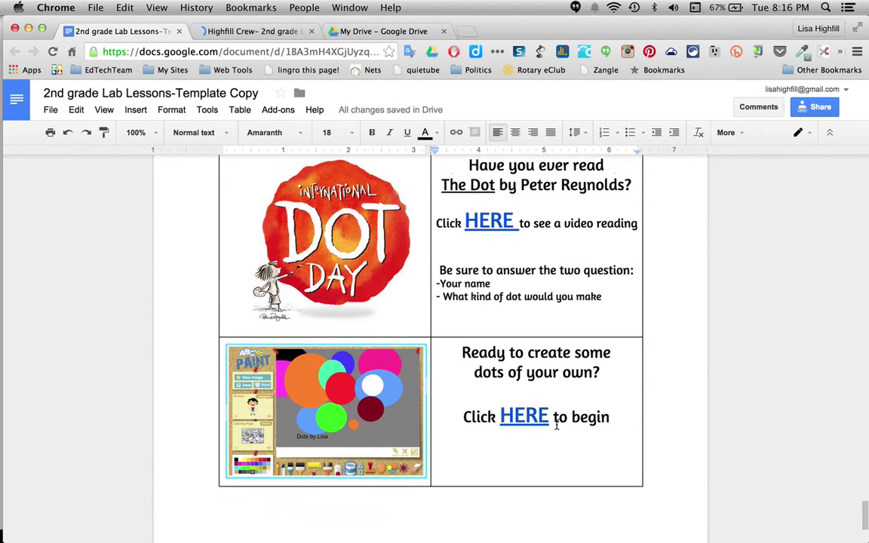
pyautogui.scroll(1, 557, 424)
pyautogui.scroll(1, 556, 424)
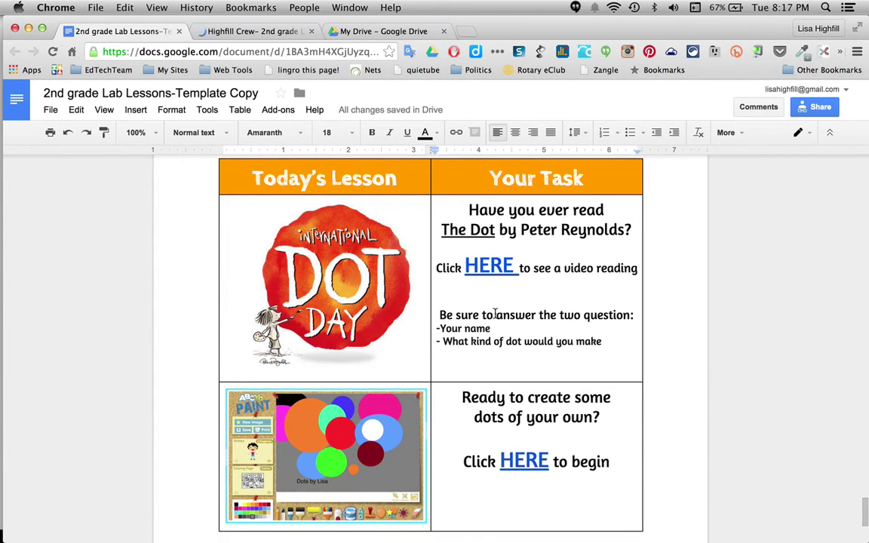
pyautogui.click(513, 462)
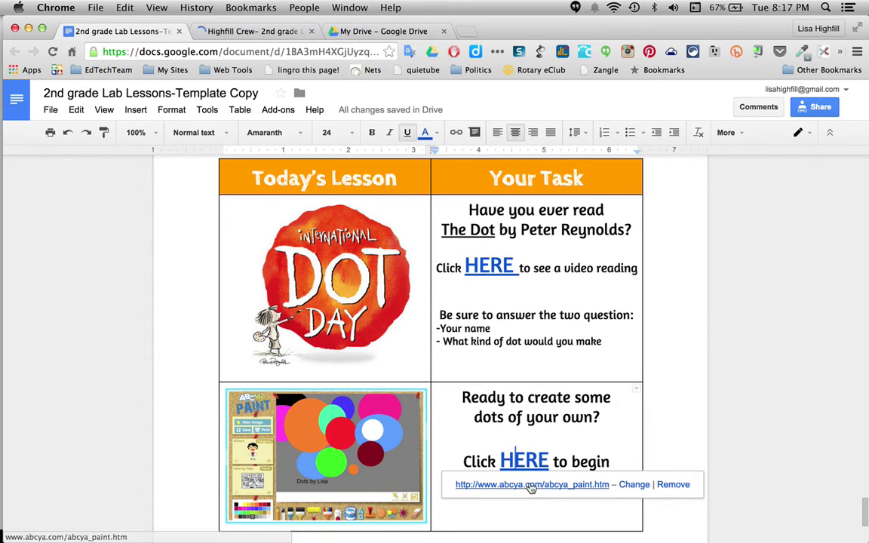
pyautogui.scroll(-3, 535, 495)
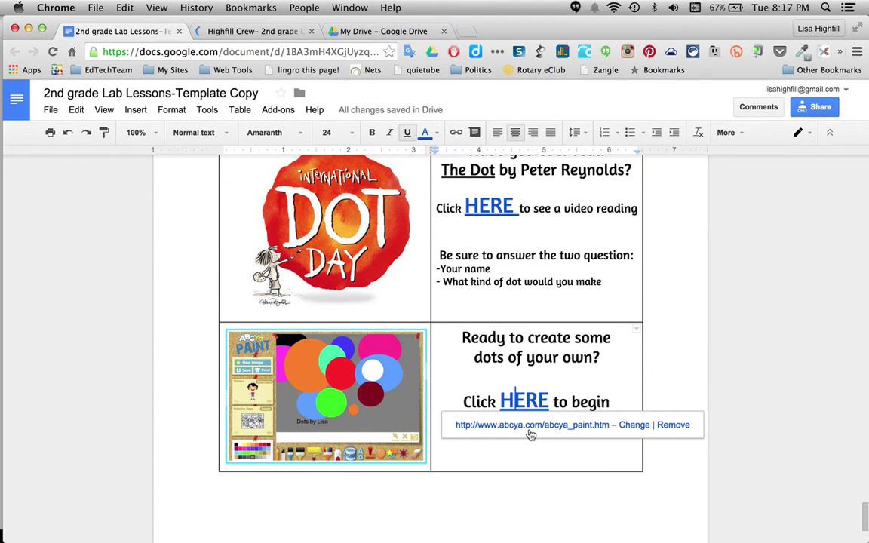
pyautogui.click(646, 385)
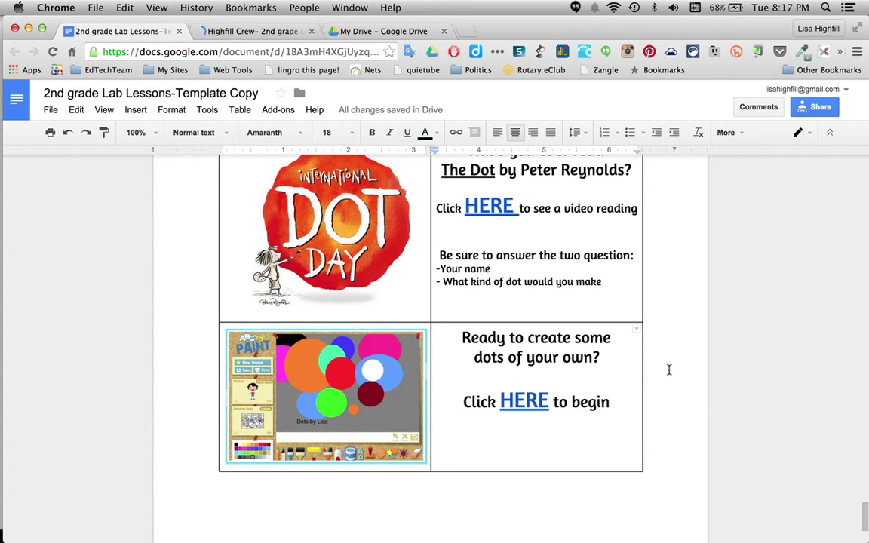
# Step: Review the earlier lesson pages, then bring up the 'Highfill Crew- 2nd grade Lab Lessons' document
pyautogui.scroll(4, 669, 369)
pyautogui.scroll(12, 668, 370)
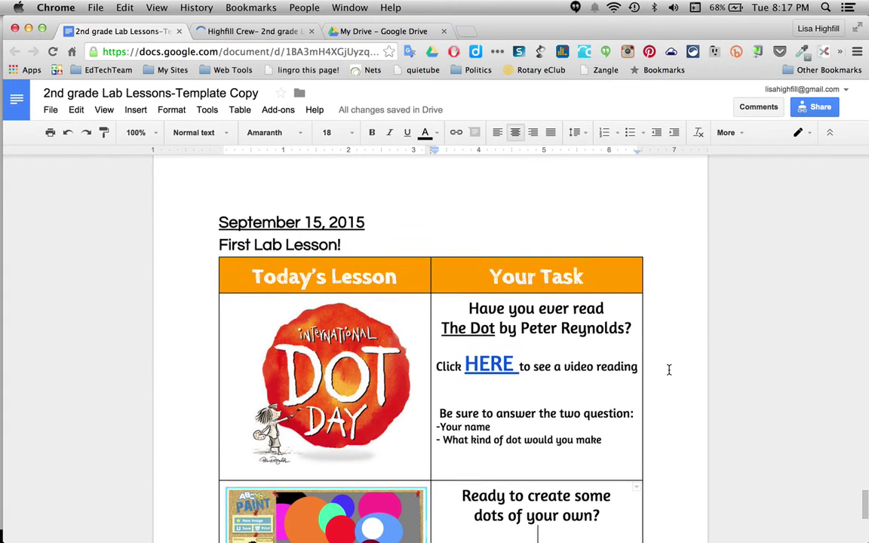
pyautogui.scroll(5, 668, 370)
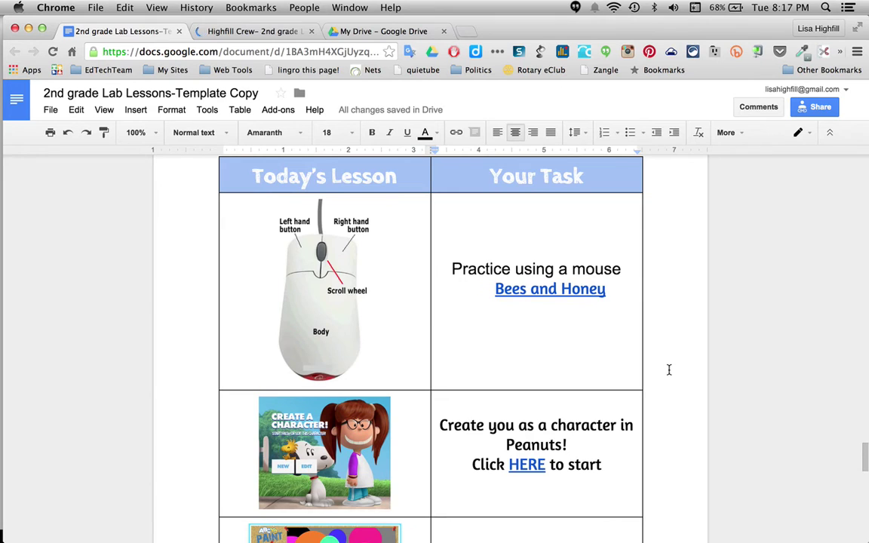
pyautogui.scroll(-3, 668, 370)
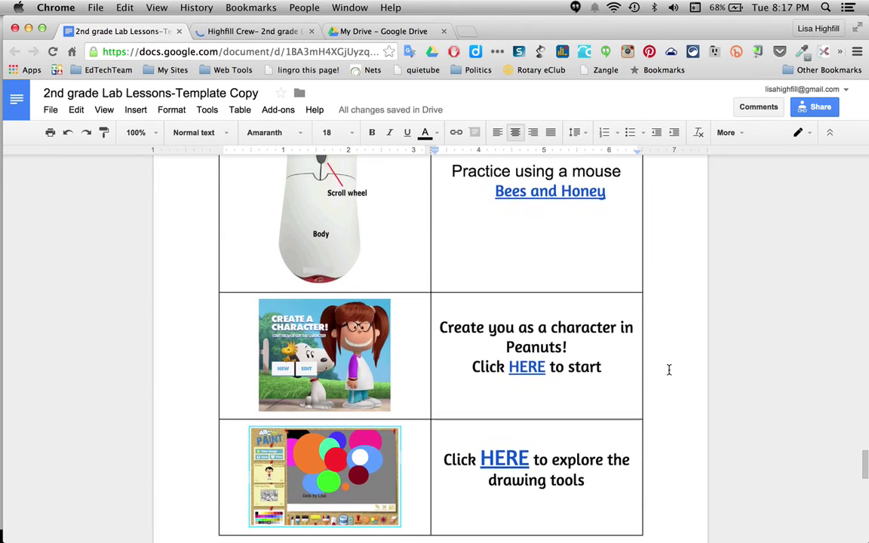
pyautogui.scroll(2, 669, 369)
pyautogui.scroll(2, 668, 369)
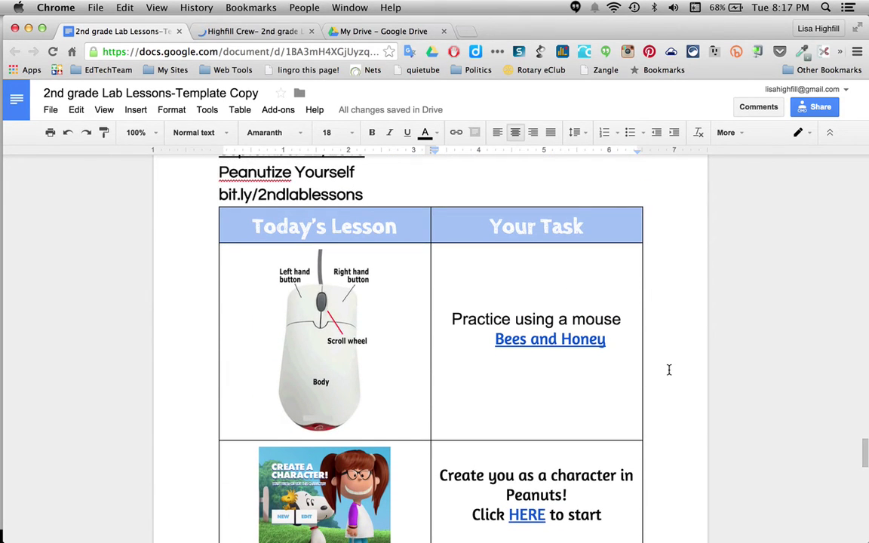
pyautogui.scroll(-2, 668, 370)
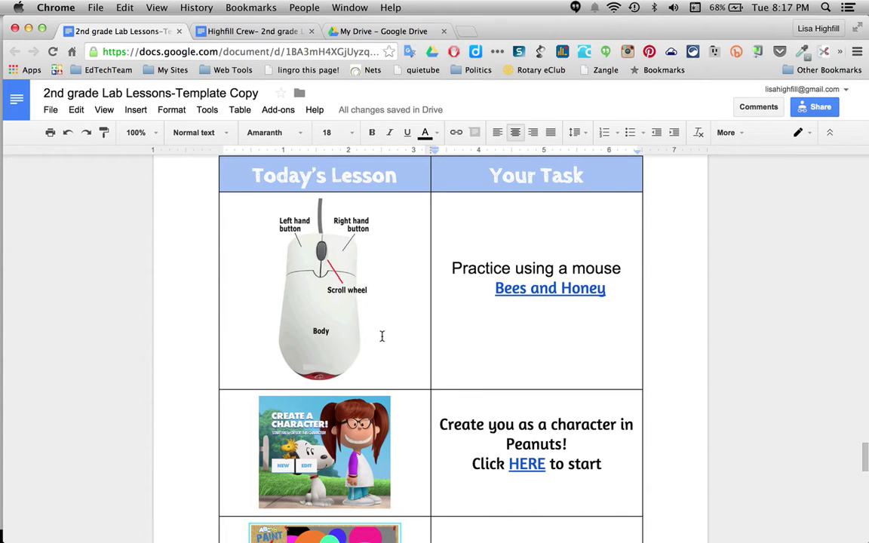
pyautogui.scroll(-3, 382, 336)
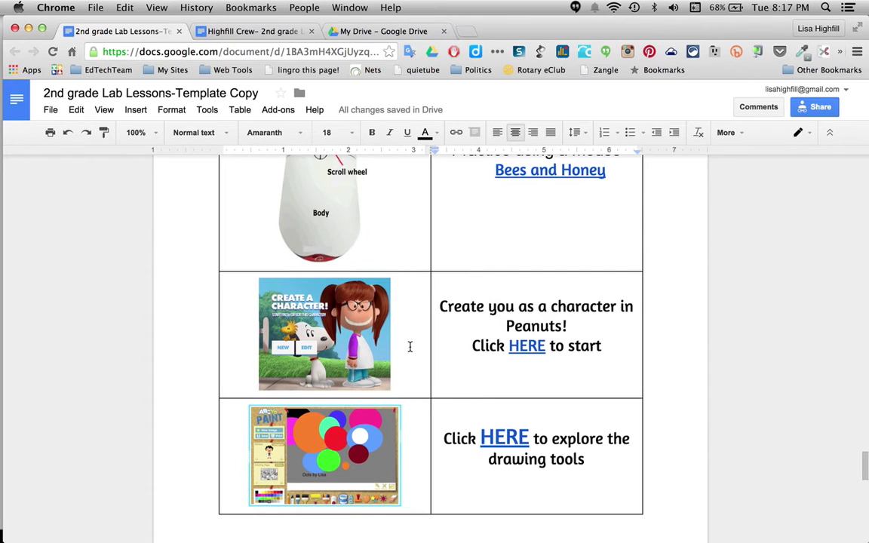
pyautogui.scroll(-1, 410, 346)
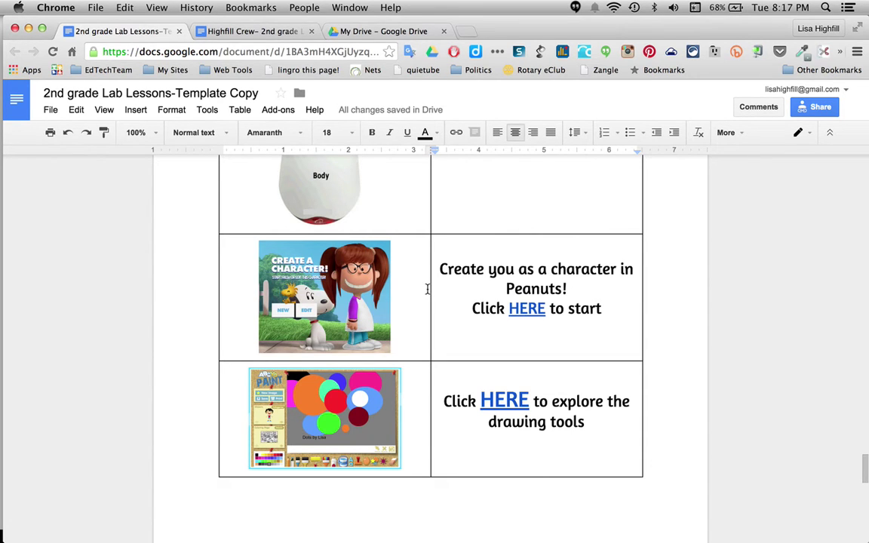
pyautogui.scroll(2, 427, 289)
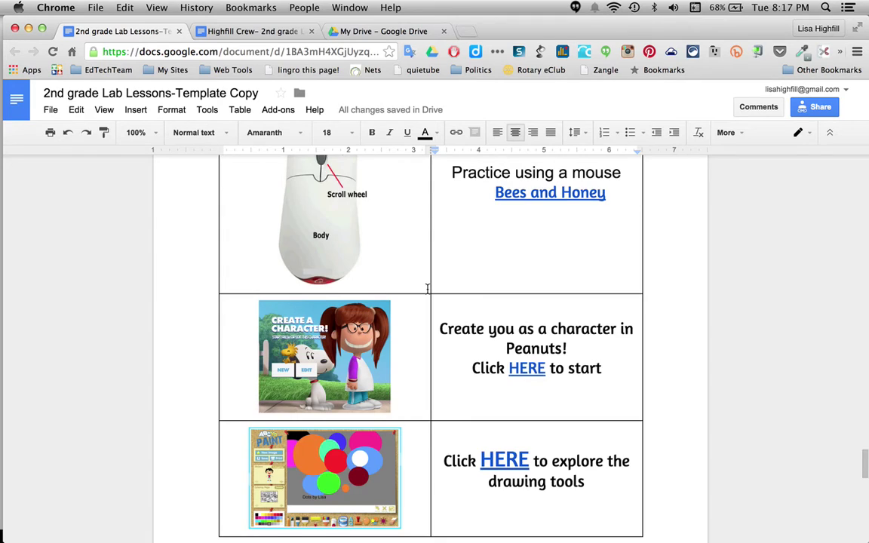
pyautogui.scroll(-3, 427, 289)
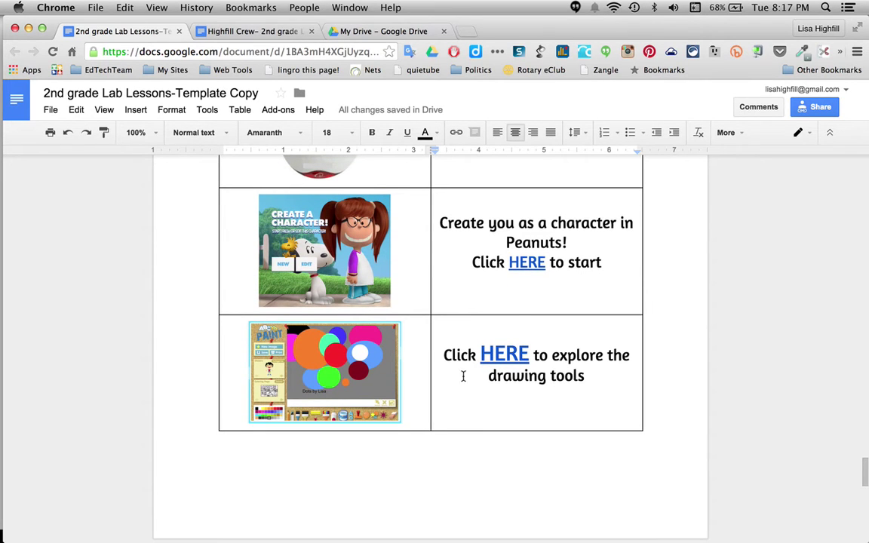
pyautogui.scroll(1, 434, 384)
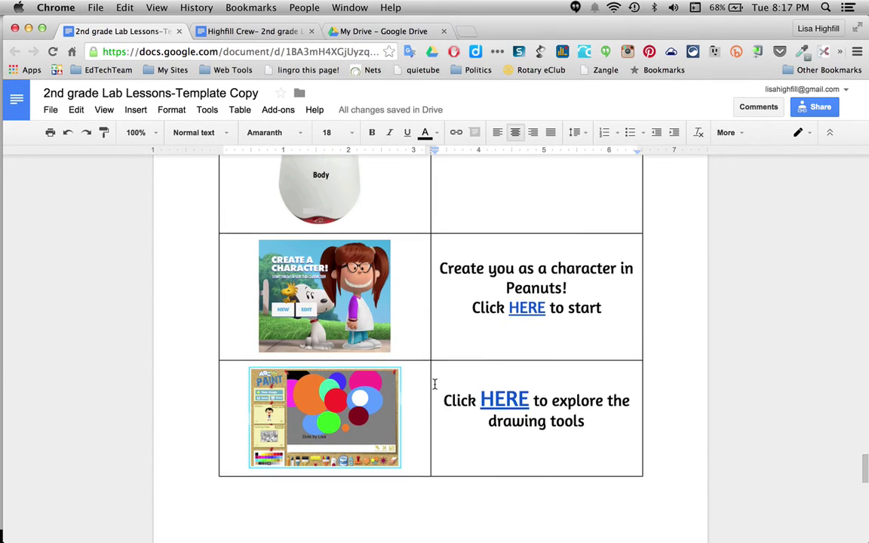
pyautogui.scroll(10, 435, 385)
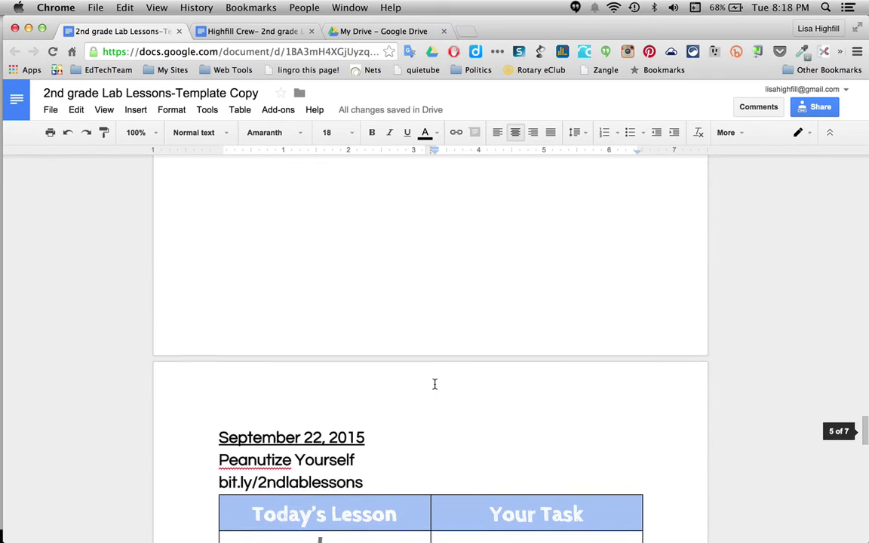
pyautogui.scroll(-6, 434, 384)
pyautogui.scroll(4, 435, 385)
pyautogui.scroll(-10, 435, 385)
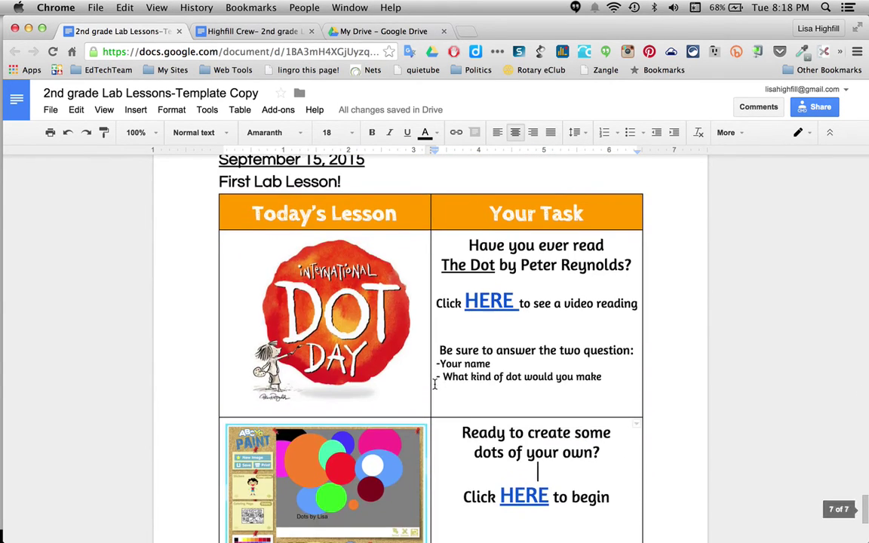
pyautogui.click(250, 33)
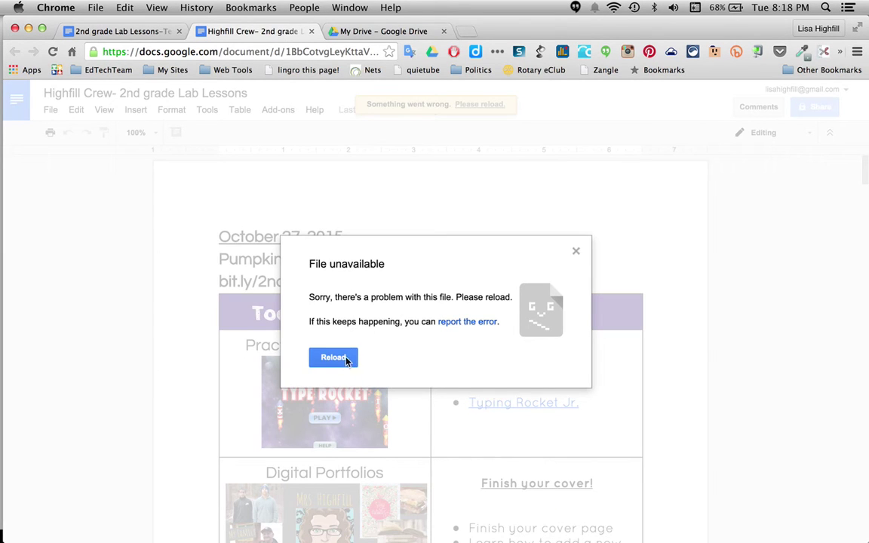
# Step: Reload the Highfill Crew copy to clear the File unavailable error
pyautogui.click(344, 359)
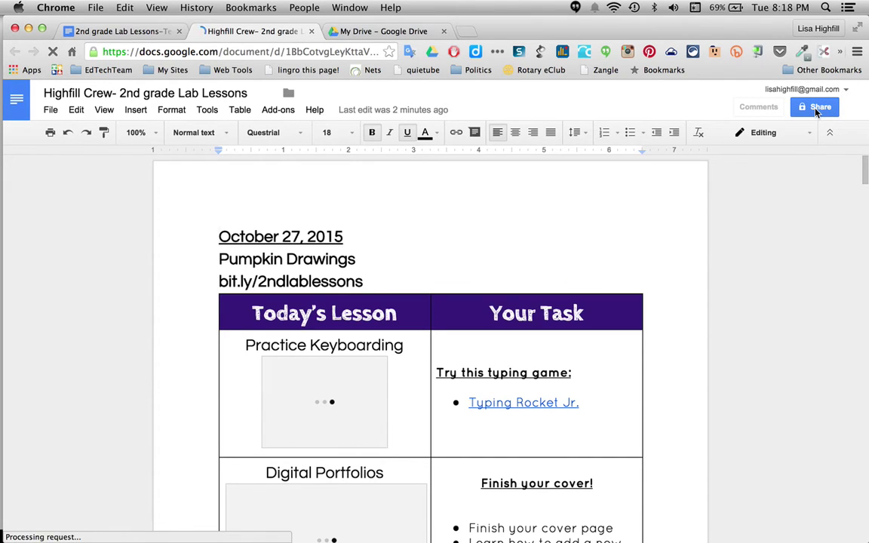
pyautogui.click(817, 110)
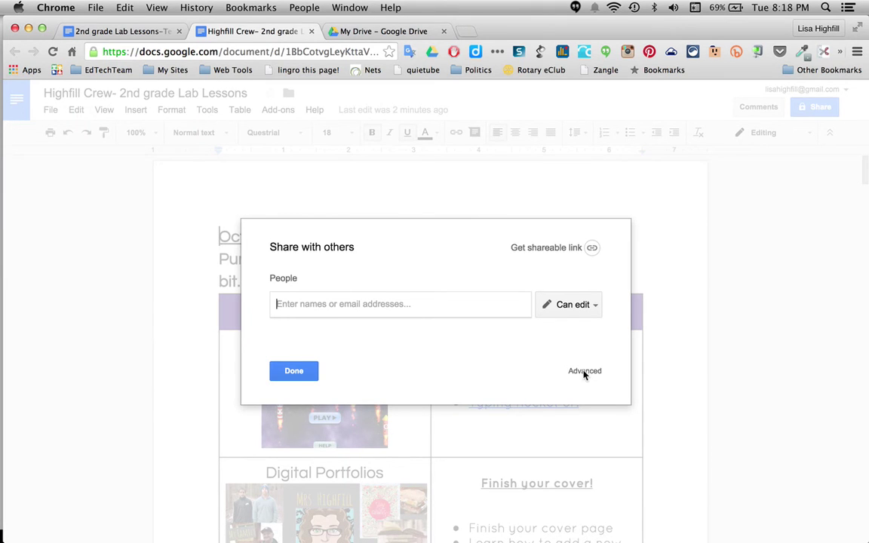
# Step: Change link sharing to 'On - Anyone with the link' with view access and save it
pyautogui.click(585, 372)
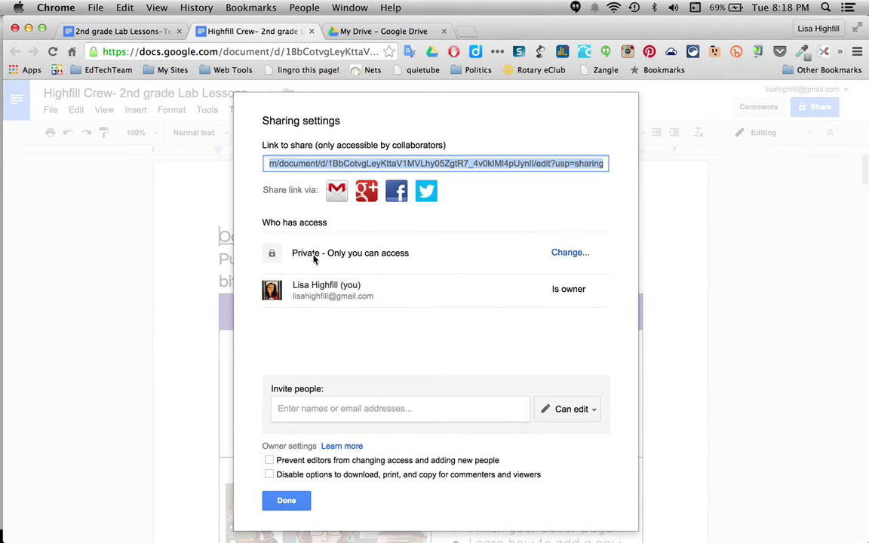
pyautogui.click(563, 257)
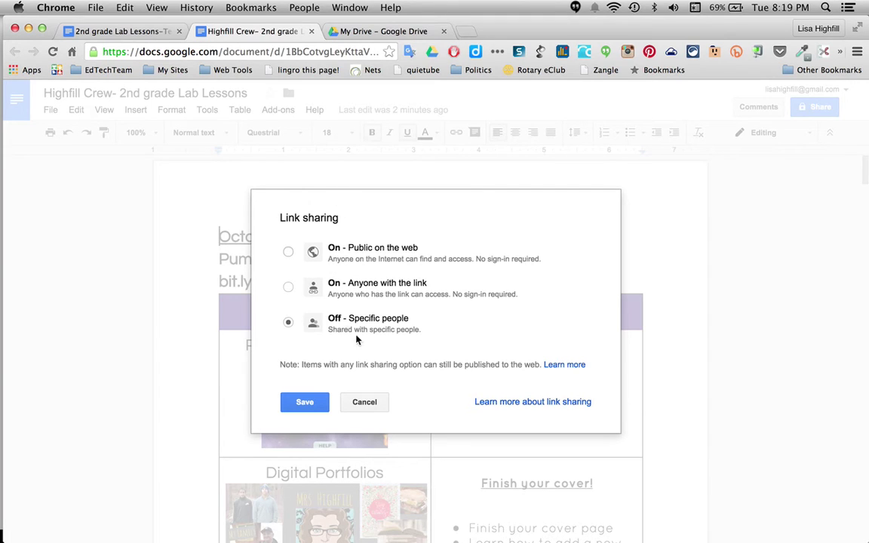
pyautogui.click(288, 288)
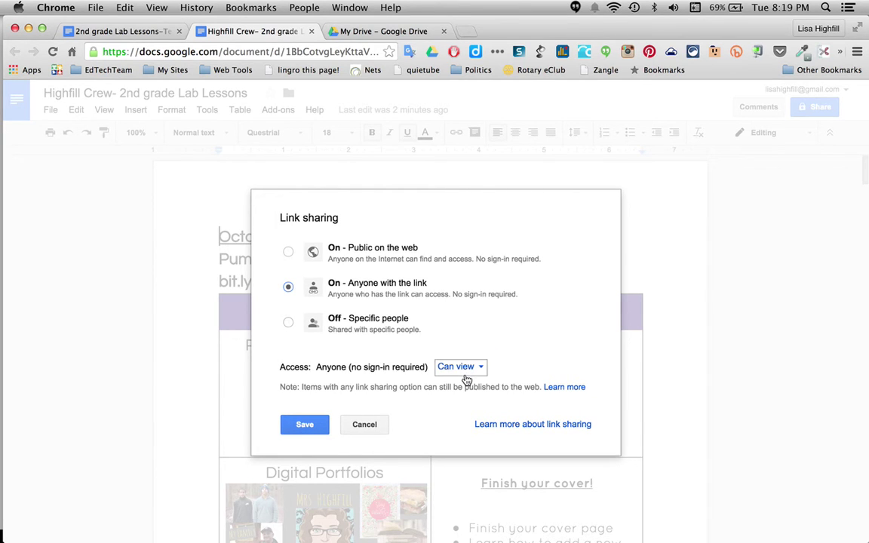
pyautogui.click(306, 426)
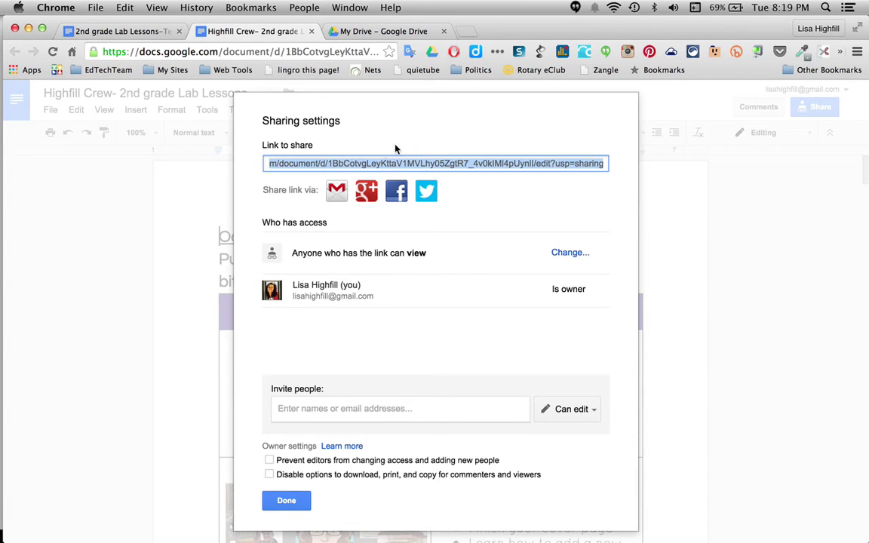
pyautogui.click(290, 500)
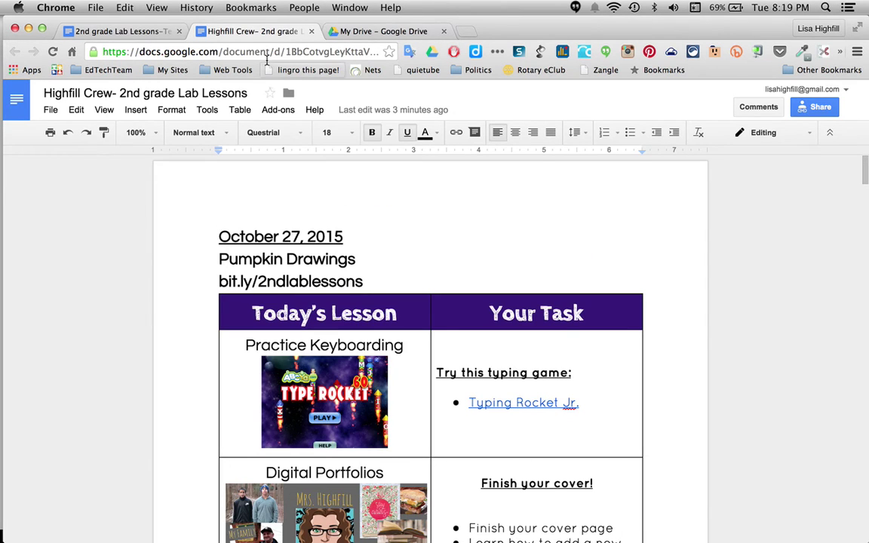
# Step: Delete the bit.ly/2ndlablessons text from the October 20, 2015 Digital Portfolios lesson
pyautogui.click(240, 47)
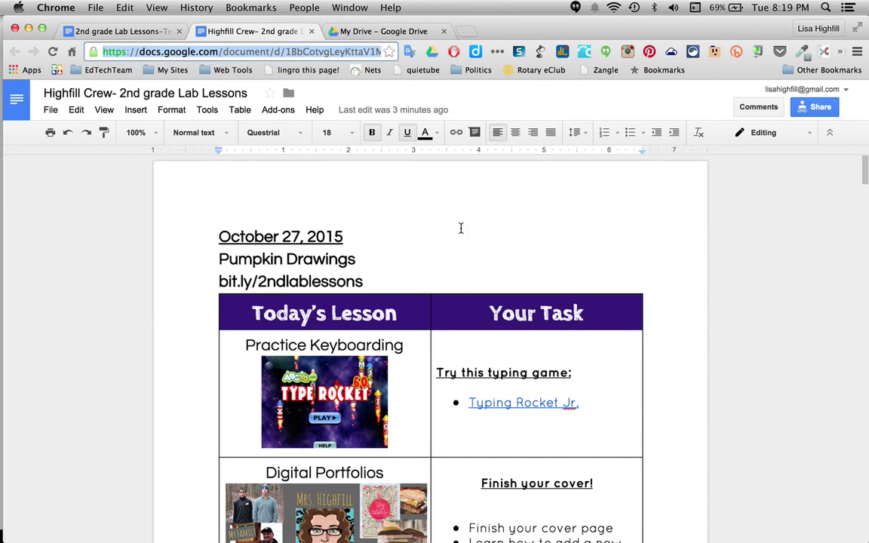
pyautogui.click(120, 254)
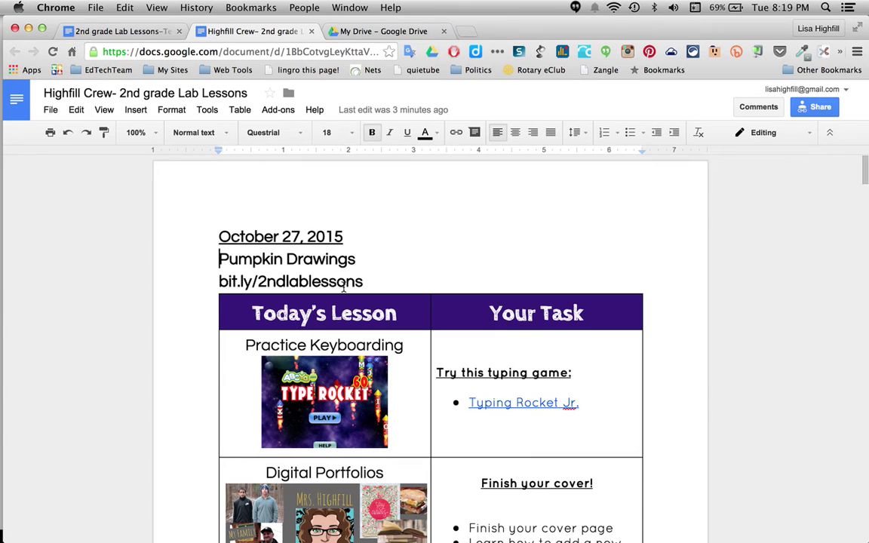
pyautogui.scroll(-3, 369, 283)
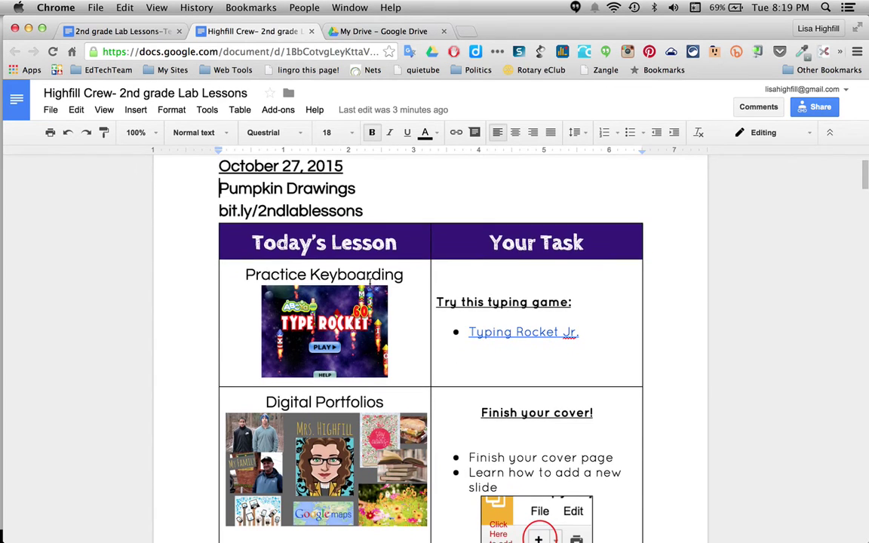
pyautogui.scroll(2, 369, 281)
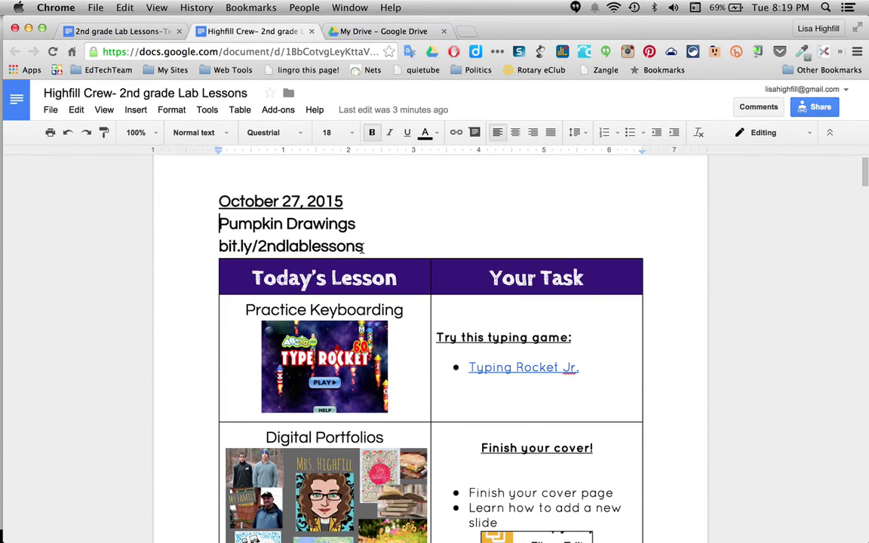
pyautogui.moveTo(365, 249); pyautogui.dragTo(213, 244)
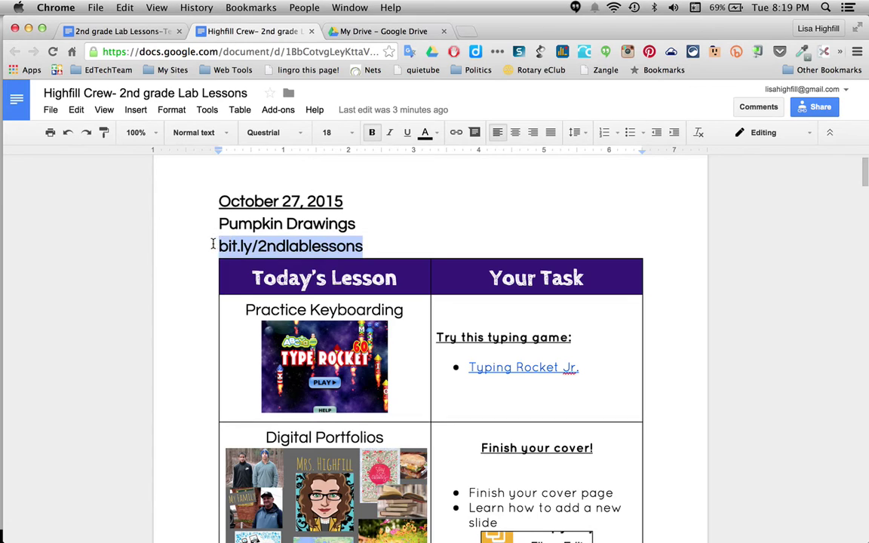
pyautogui.press('BackSpace')
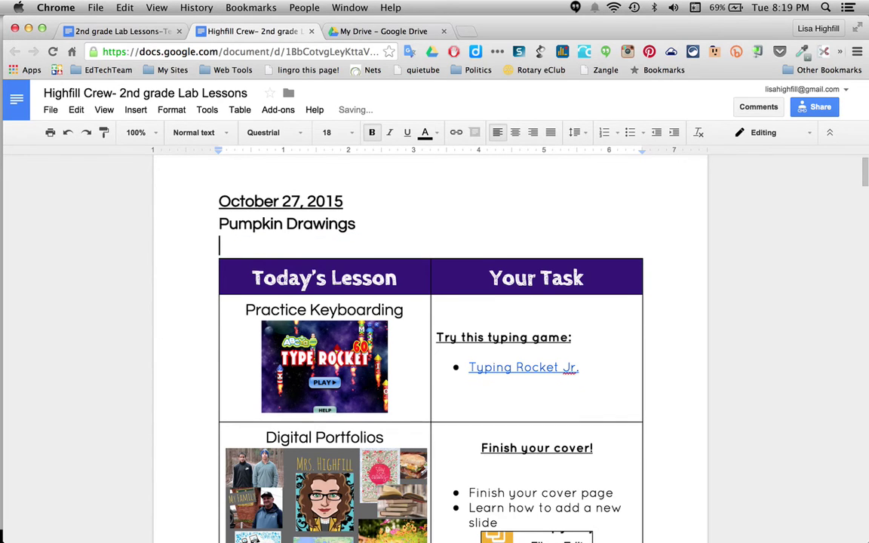
pyautogui.scroll(-10, 434, 325)
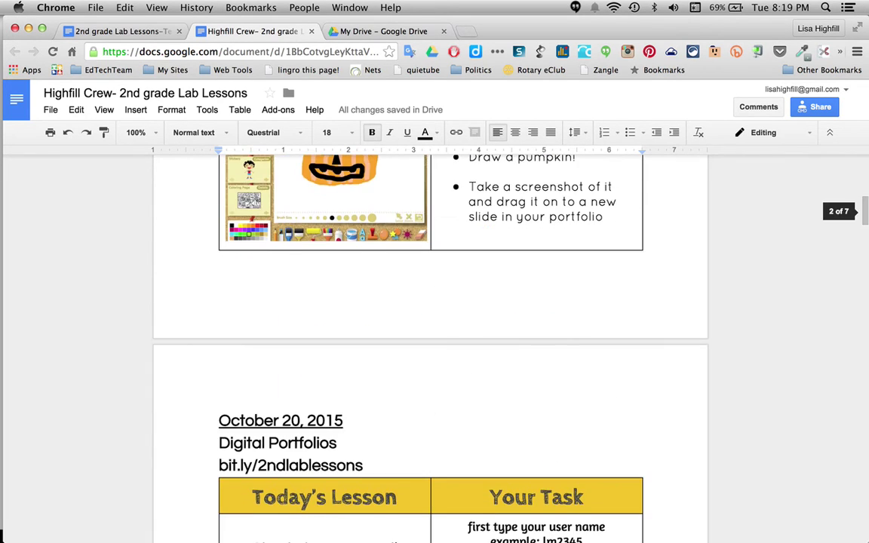
pyautogui.scroll(-3, 286, 350)
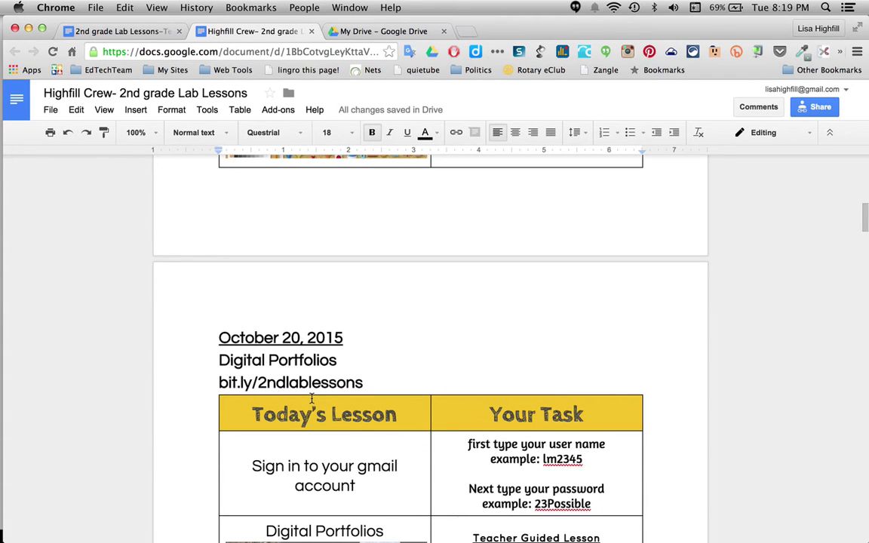
pyautogui.scroll(-4, 311, 398)
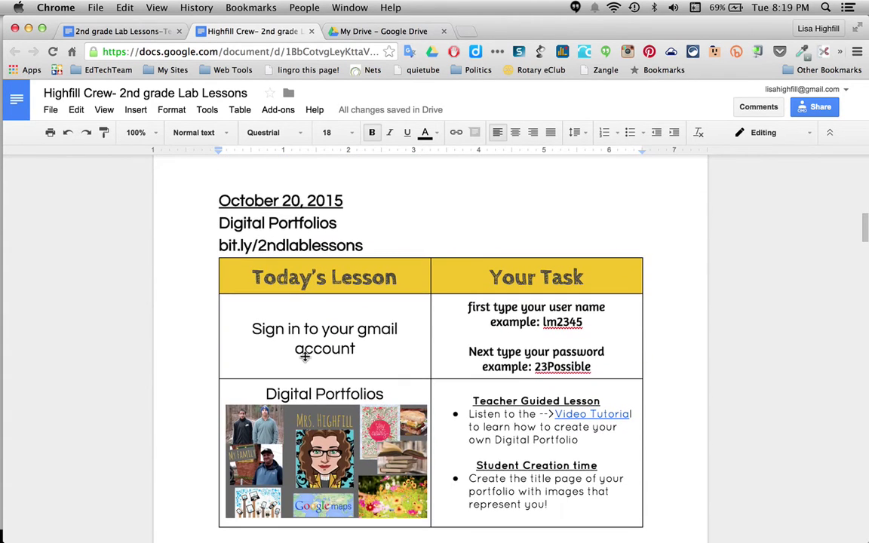
pyautogui.moveTo(363, 243); pyautogui.dragTo(220, 246)
pyautogui.hotkey('ctrl', 'x')
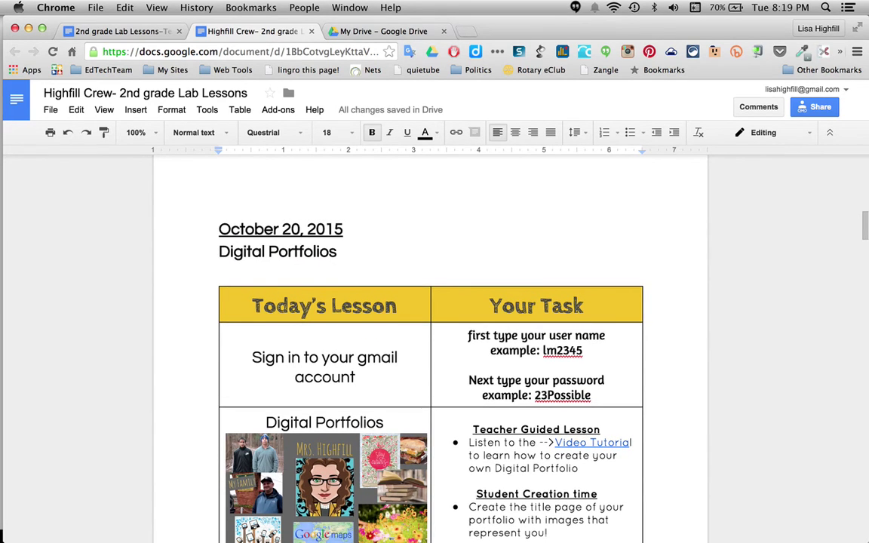
pyautogui.scroll(-2, 430, 347)
pyautogui.scroll(10, 430, 347)
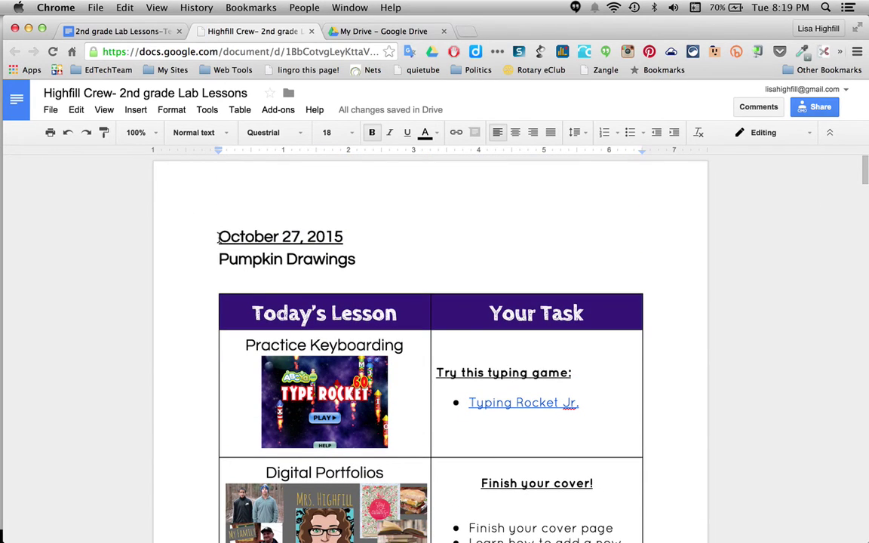
# Step: Delete the lessons from October 27 through September 22, stopping just before September 15
pyautogui.moveTo(217, 233); pyautogui.dragTo(518, 427)
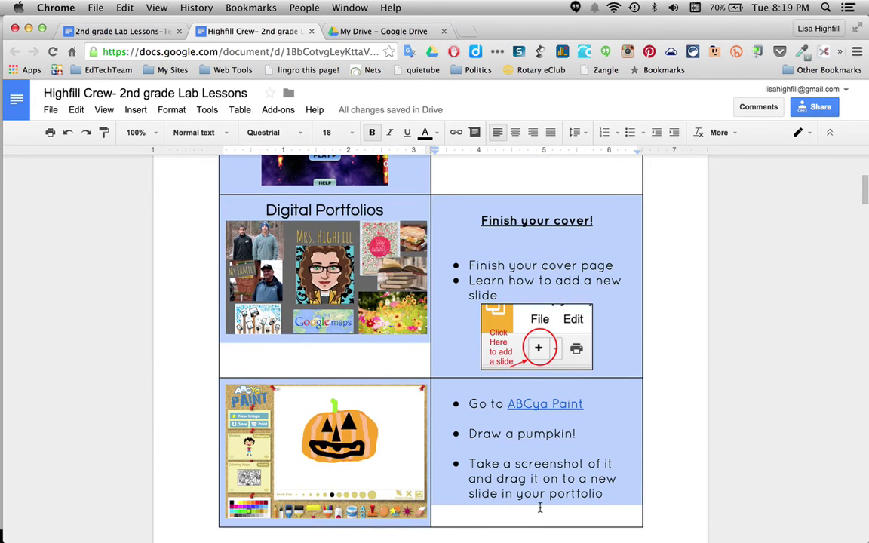
pyautogui.scroll(-12, 558, 536)
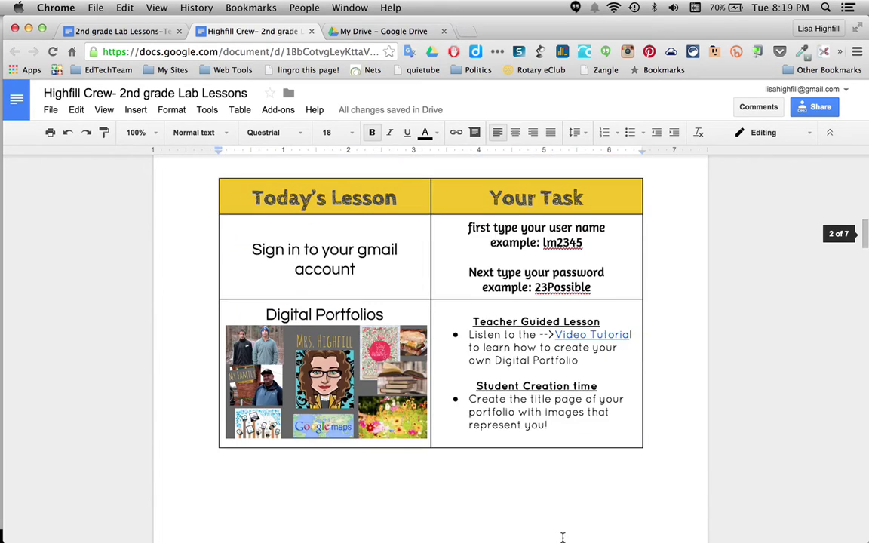
pyautogui.scroll(-15, 562, 537)
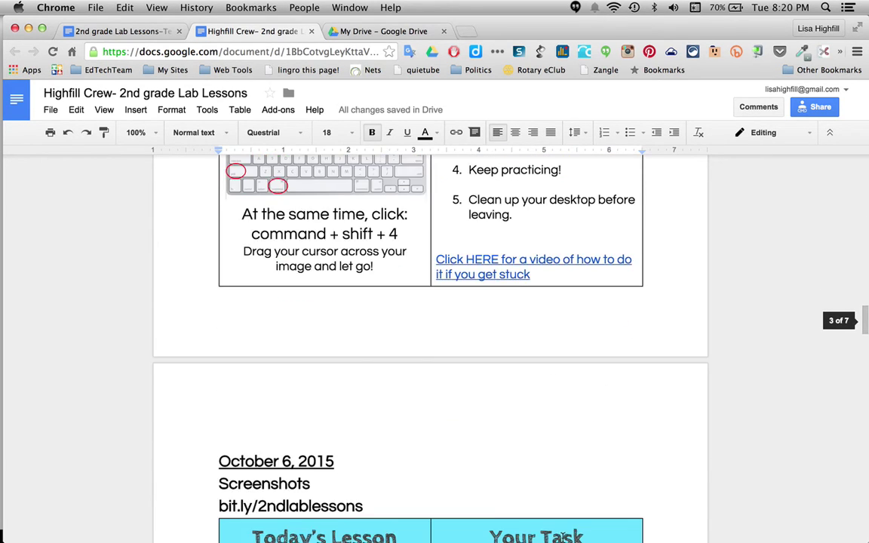
pyautogui.scroll(-12, 562, 536)
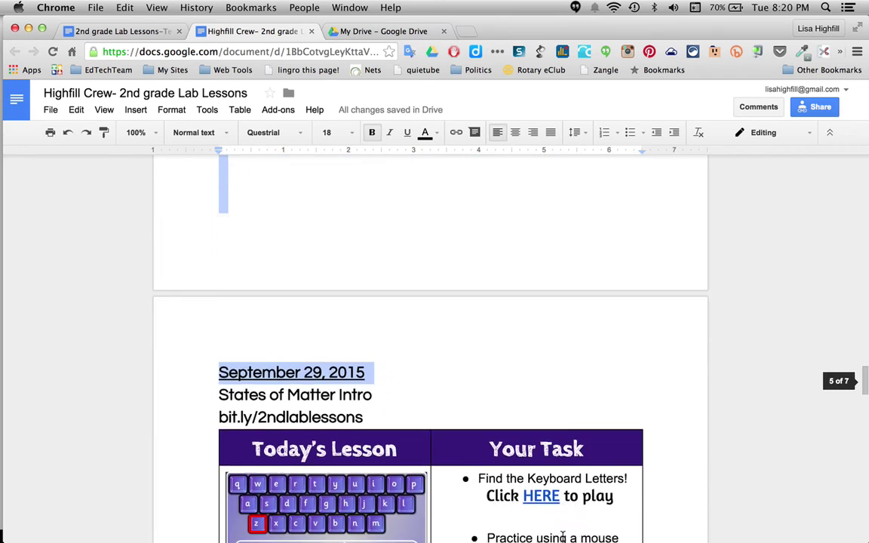
pyautogui.scroll(-10, 562, 537)
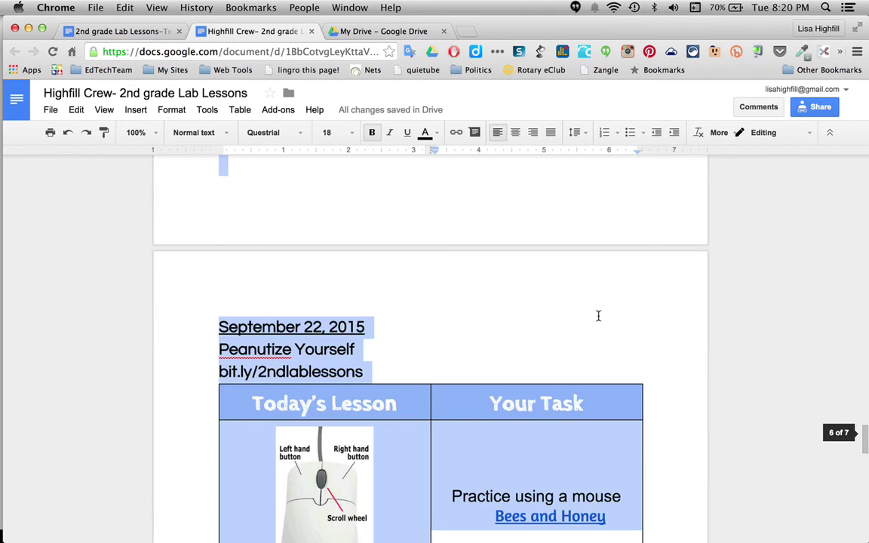
pyautogui.scroll(-10, 598, 345)
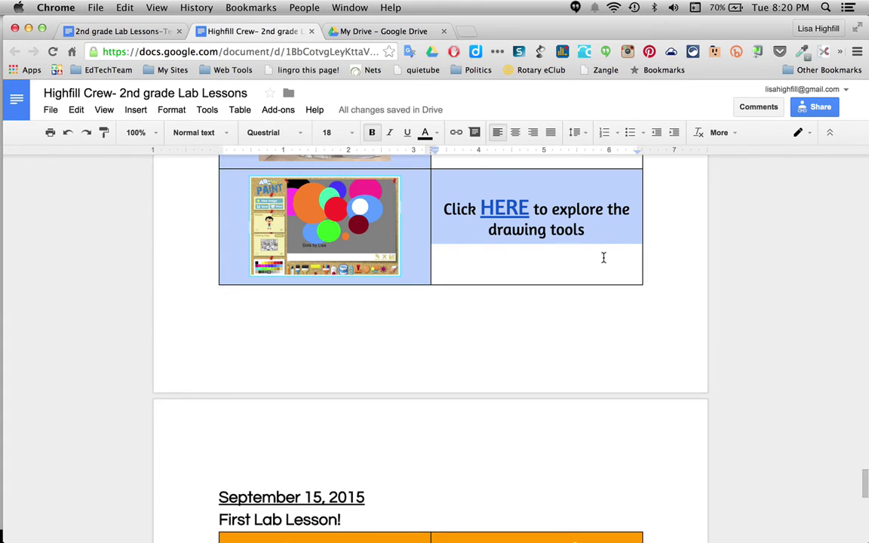
pyautogui.hotkey('shift', 'Up')
pyautogui.press('Delete')
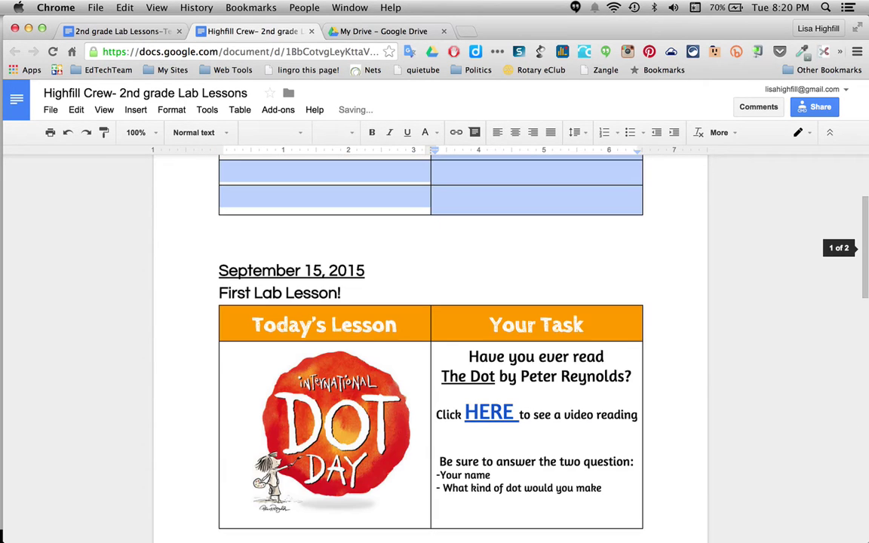
pyautogui.scroll(3, 417, 269)
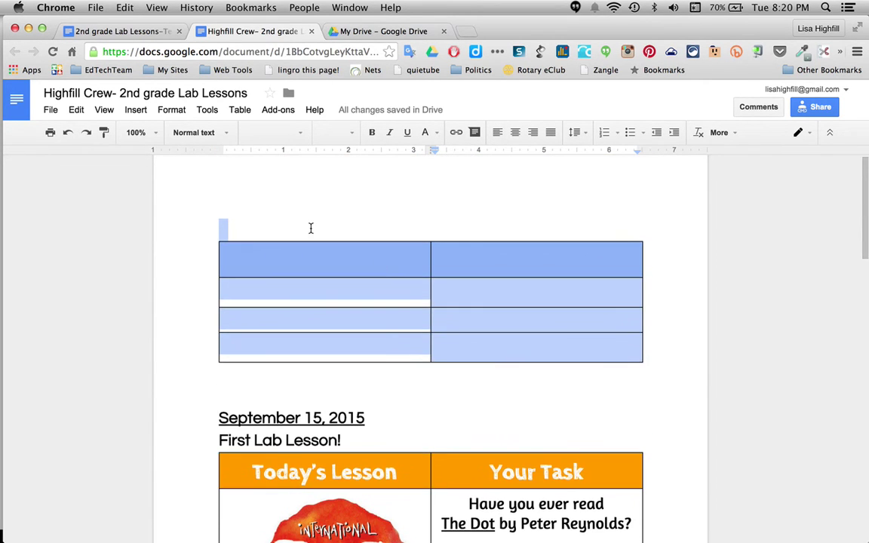
pyautogui.click(233, 235)
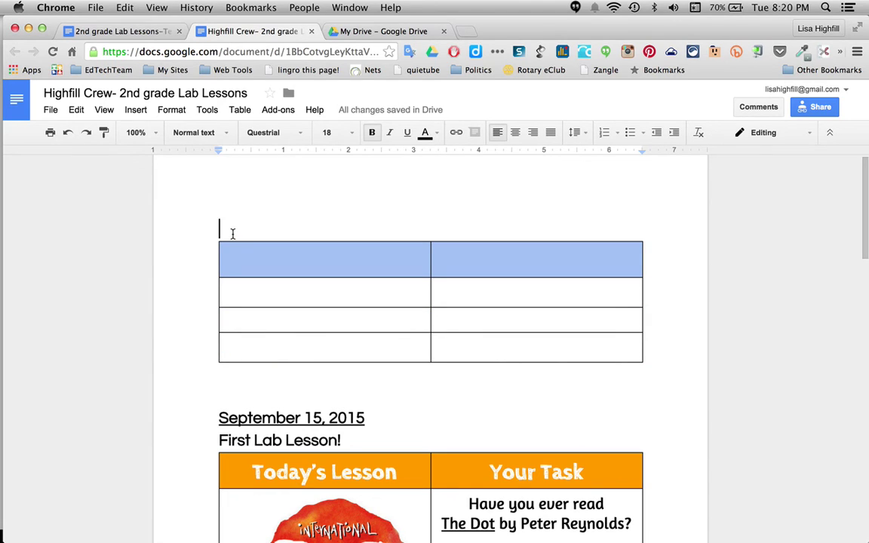
# Step: Delete the leftover empty table above the lesson
pyautogui.write('x')
pyautogui.click(240, 375)
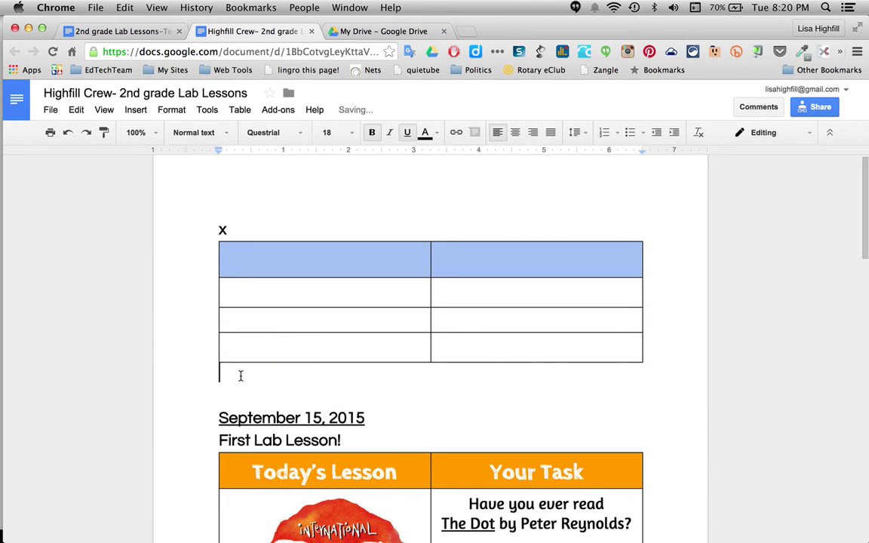
pyautogui.write('x')
pyautogui.moveTo(226, 375); pyautogui.dragTo(184, 232)
pyautogui.press('BackSpace')
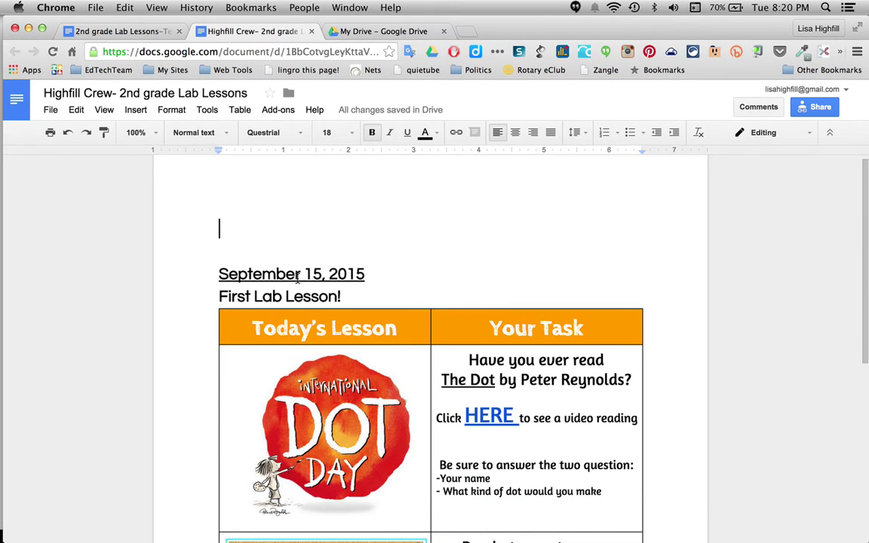
# Step: Change the lesson date from September 15 to October 27
pyautogui.moveTo(301, 274); pyautogui.dragTo(224, 271)
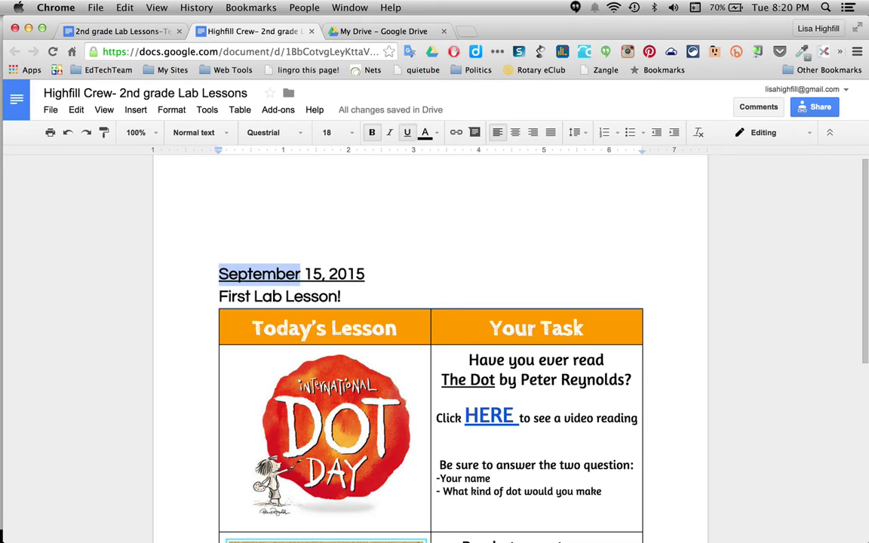
pyautogui.write('October')
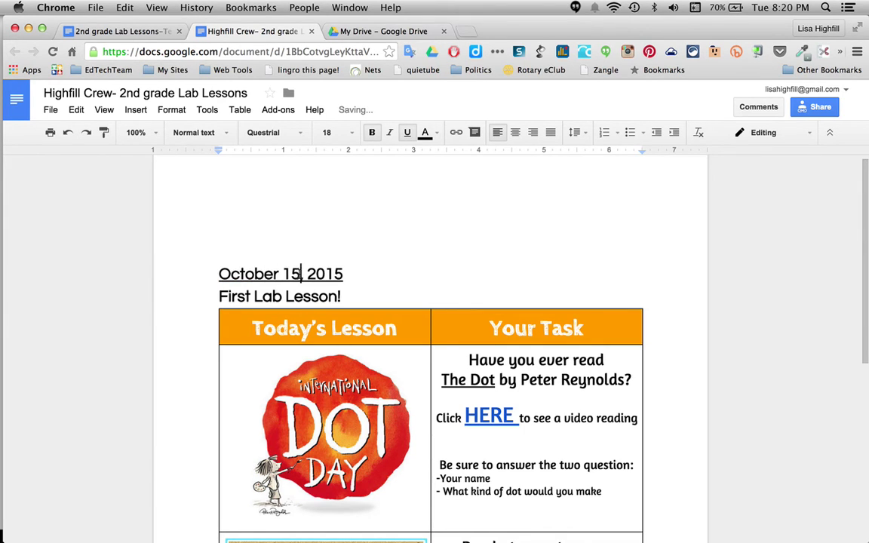
pyautogui.doubleClick(298, 273)
pyautogui.press('BackSpace')
pyautogui.write('27')
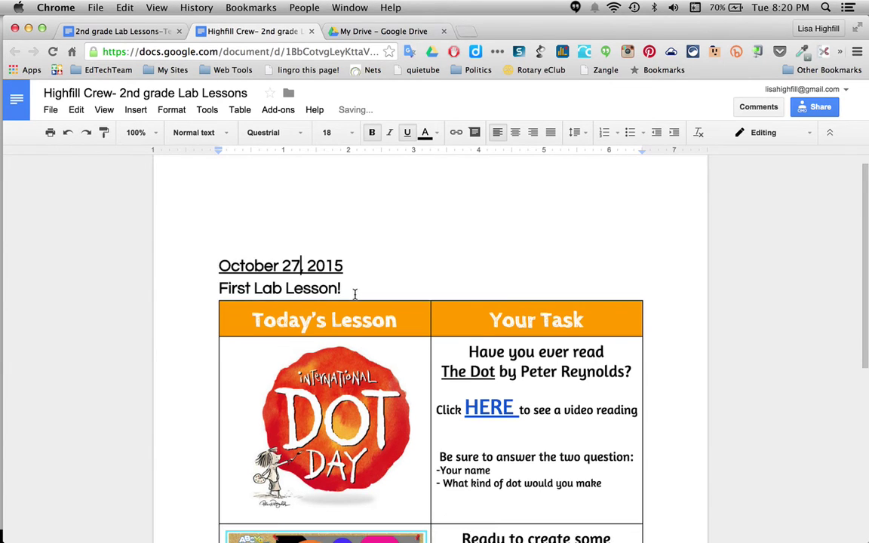
# Step: Remove the Dot Day image and the Dot reading task text from the lesson row
pyautogui.scroll(-3, 355, 295)
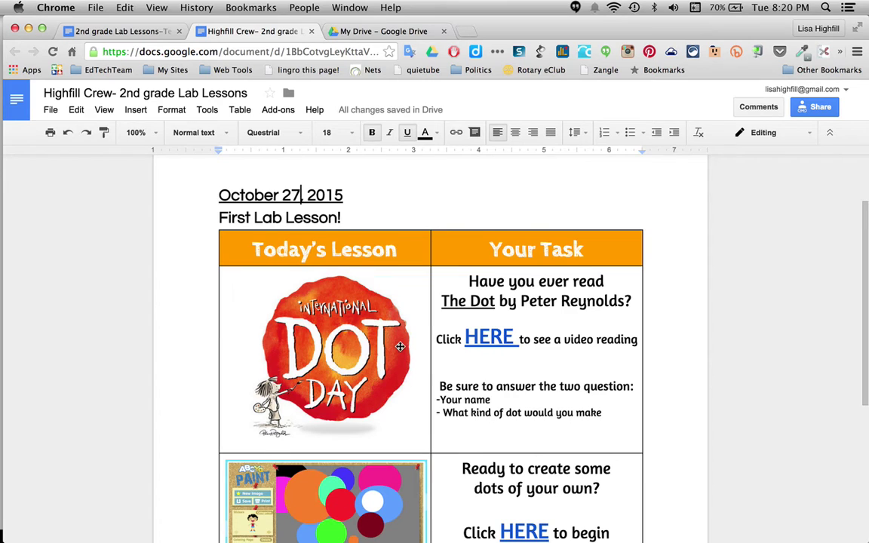
pyautogui.scroll(-2, 360, 312)
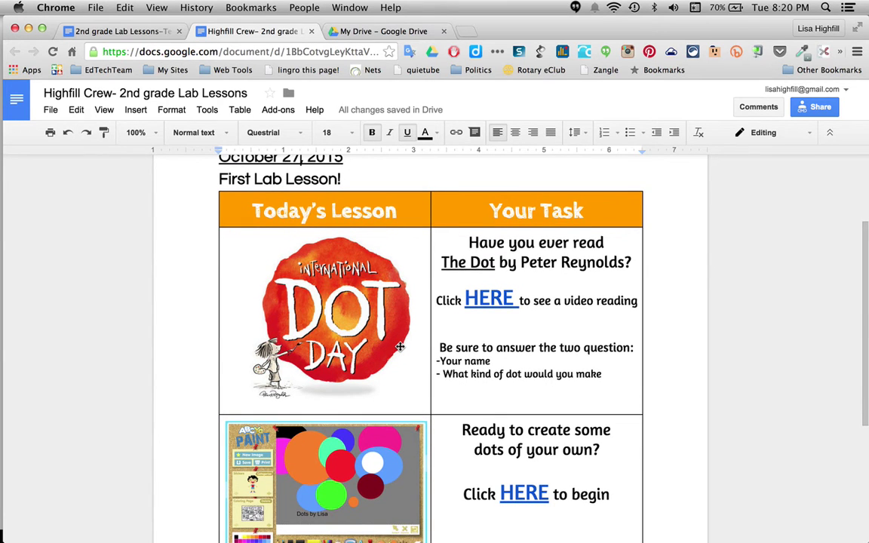
pyautogui.scroll(-1, 544, 367)
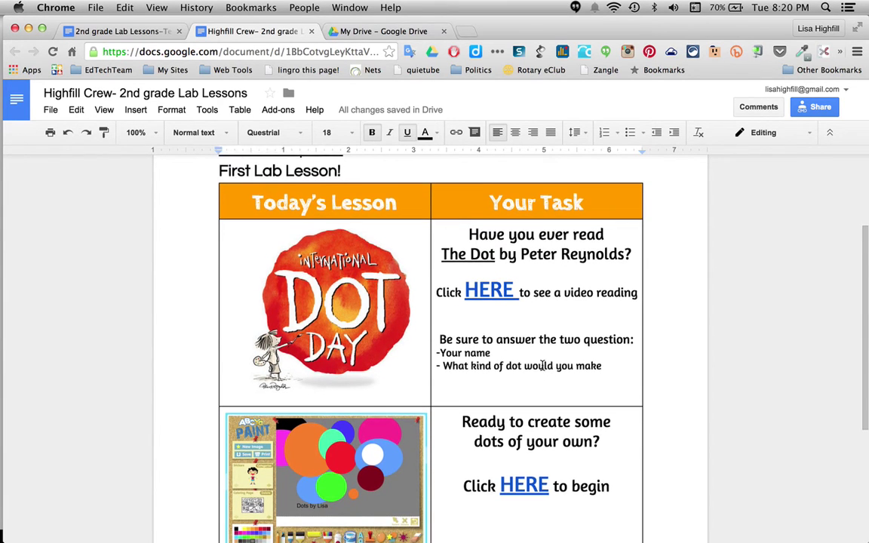
pyautogui.scroll(1, 542, 366)
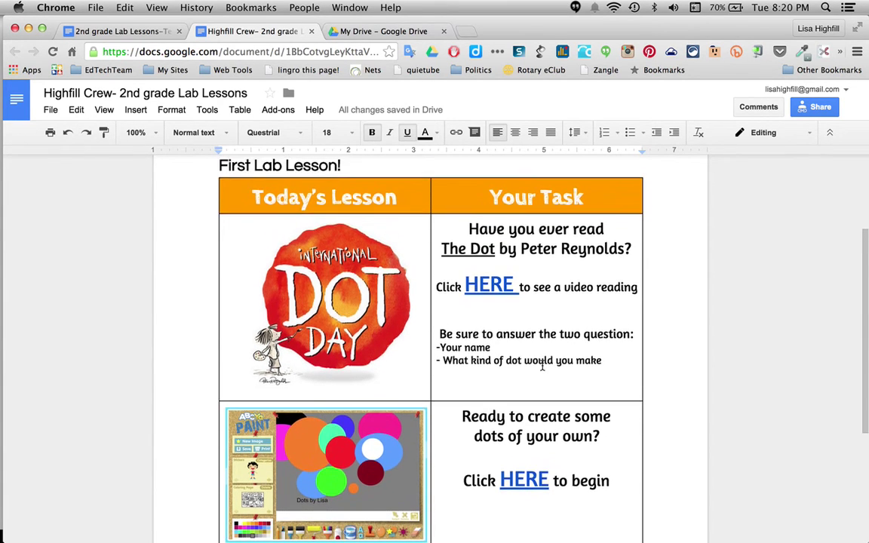
pyautogui.click(336, 315)
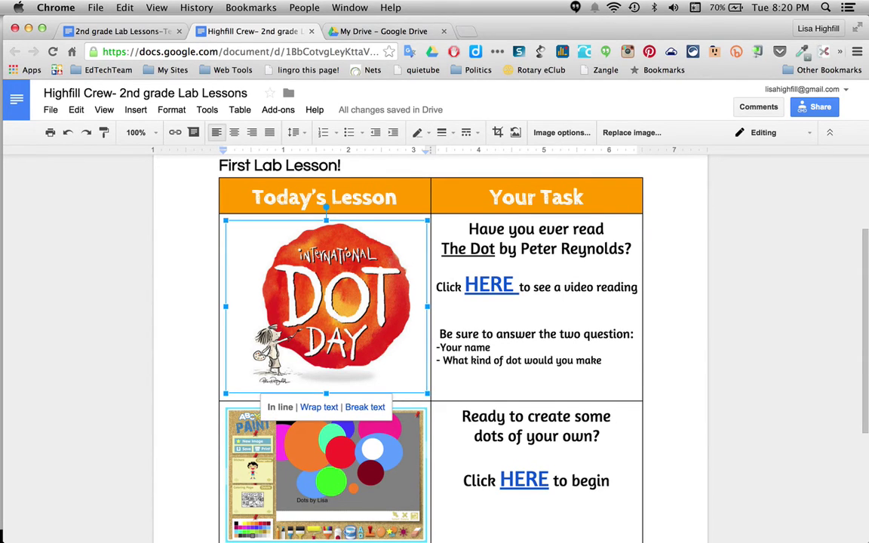
pyautogui.press('BackSpace')
pyautogui.moveTo(471, 234); pyautogui.dragTo(604, 361)
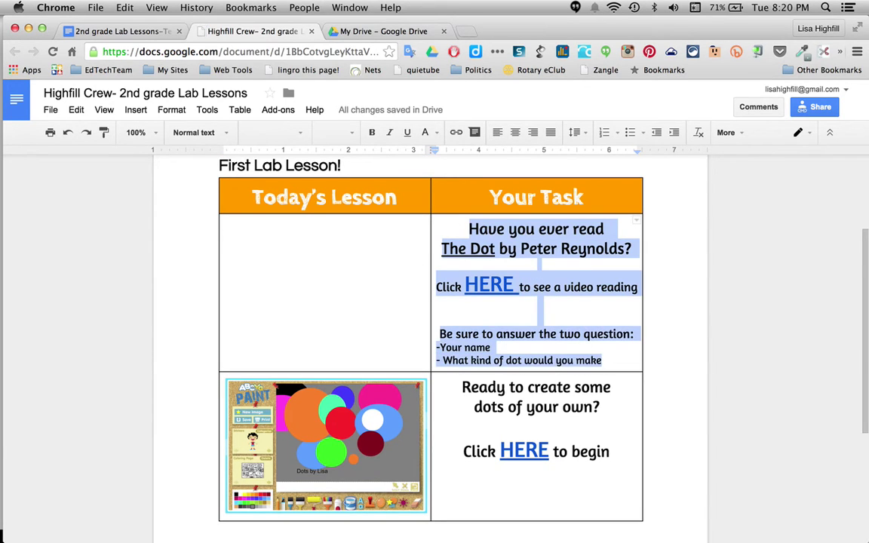
pyautogui.press('BackSpace')
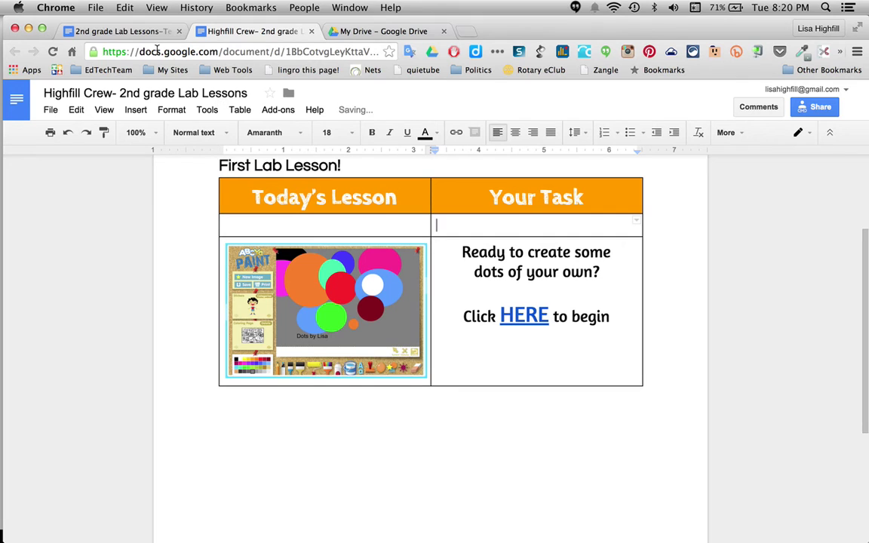
pyautogui.click(126, 35)
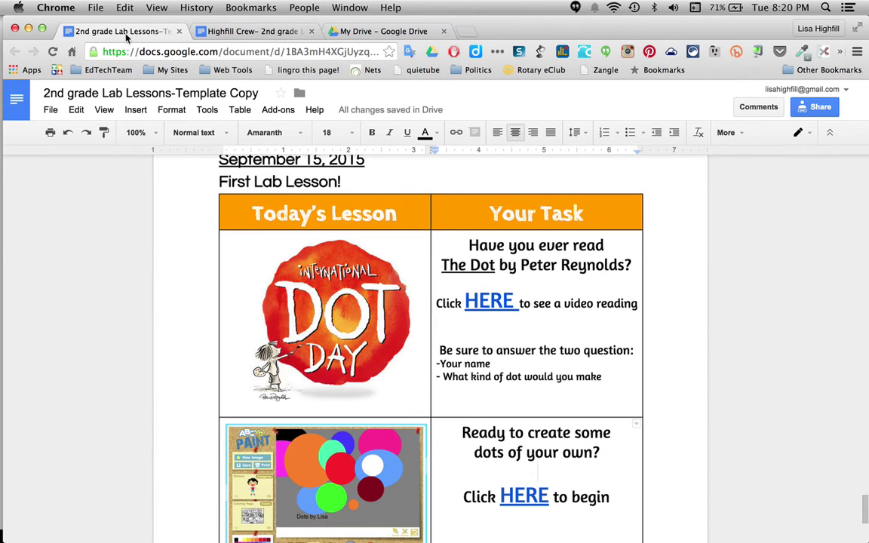
# Step: Paste the template's labelled computer-mouse diagram into the empty Today's Lesson cell of the Highfill Crew copy
pyautogui.scroll(-2, 175, 334)
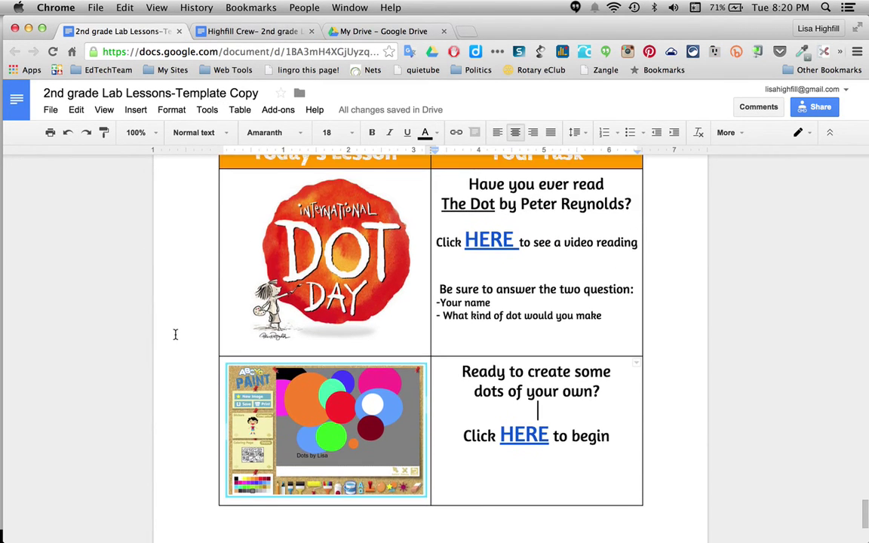
pyautogui.scroll(5, 175, 334)
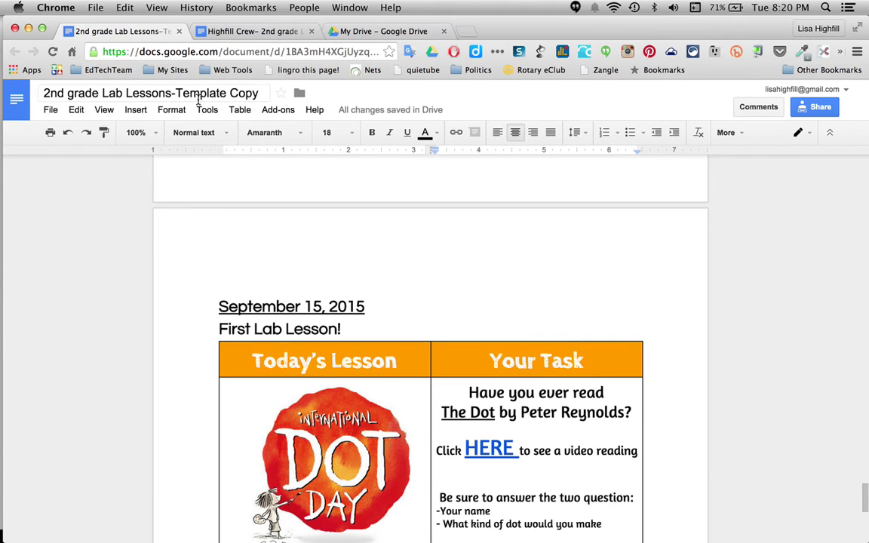
pyautogui.scroll(7, 238, 349)
pyautogui.scroll(6, 242, 349)
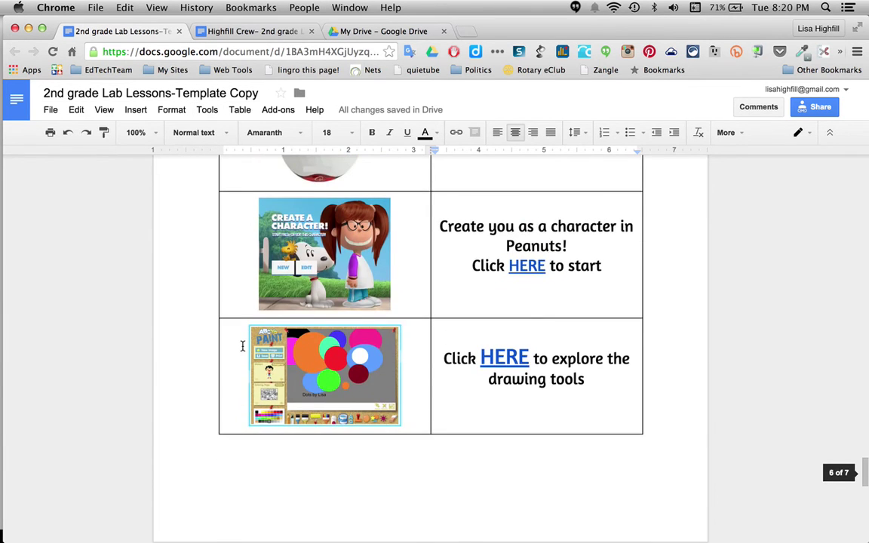
pyautogui.scroll(1, 243, 346)
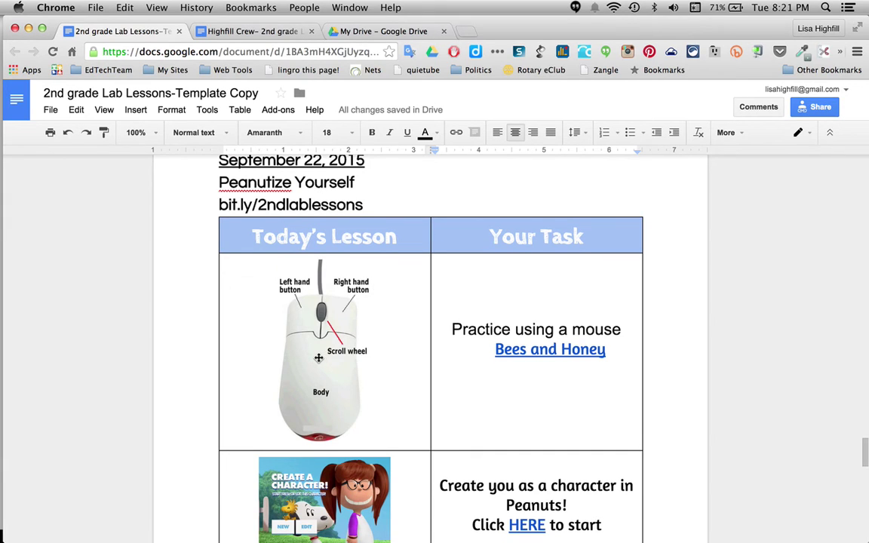
pyautogui.click(318, 357)
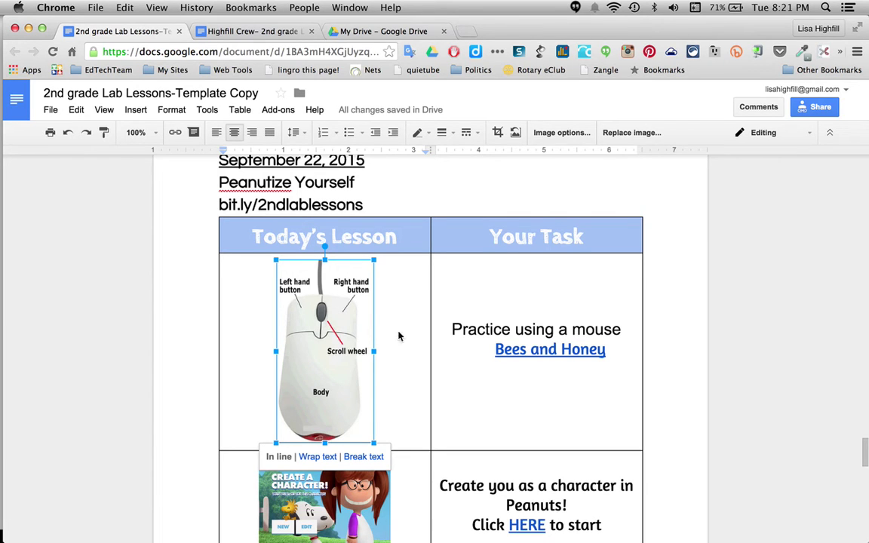
pyautogui.click(247, 32)
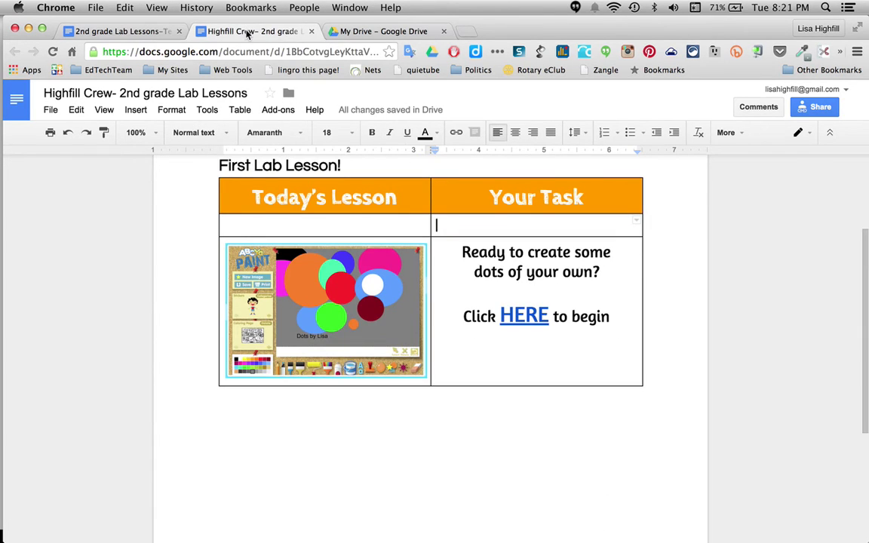
pyautogui.click(295, 224)
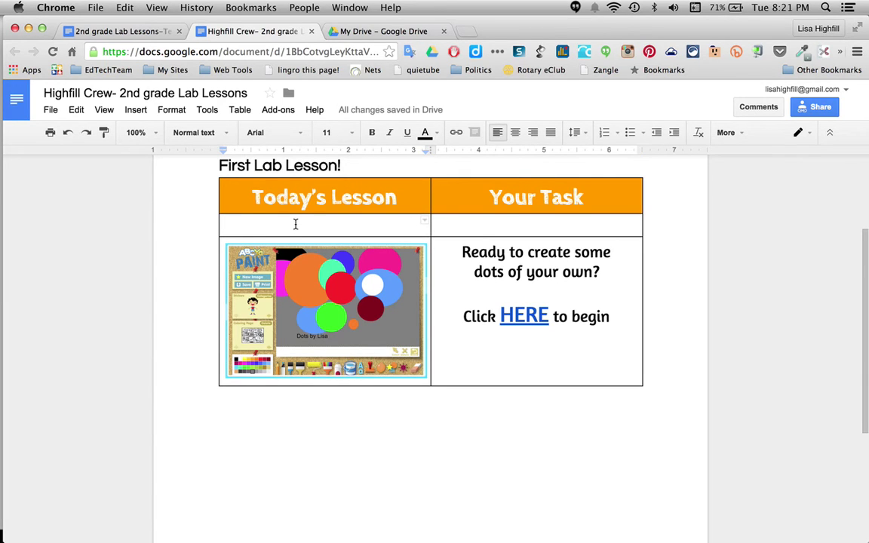
pyautogui.hotkey('ctrl', 'v')
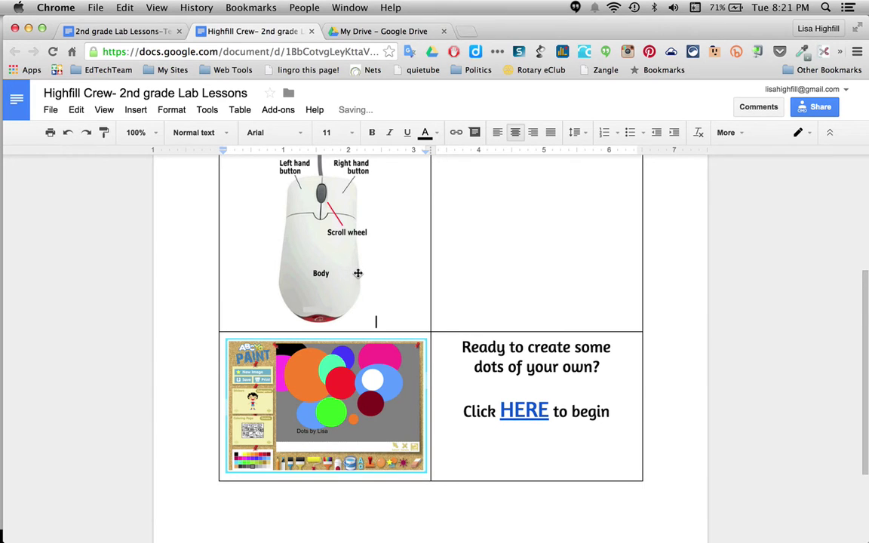
# Step: Copy the 'Practice using a mouse' task and Bees and Honey link into the Your Task cell
pyautogui.scroll(3, 358, 273)
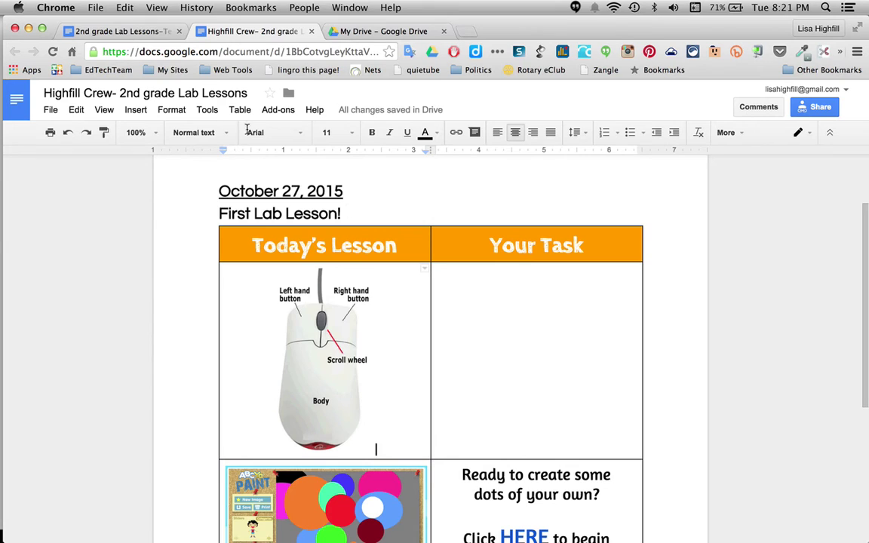
pyautogui.click(118, 32)
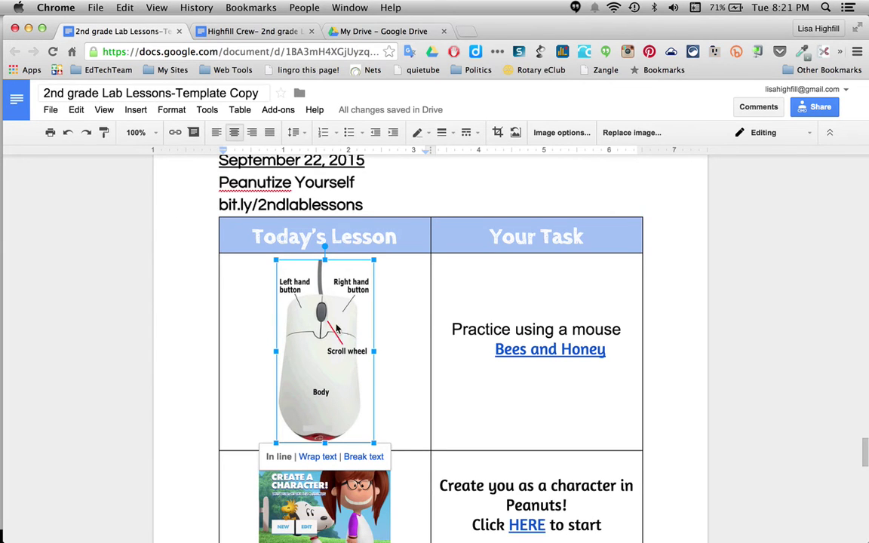
pyautogui.click(446, 327)
pyautogui.moveTo(449, 329); pyautogui.dragTo(616, 360)
pyautogui.press('super+c')
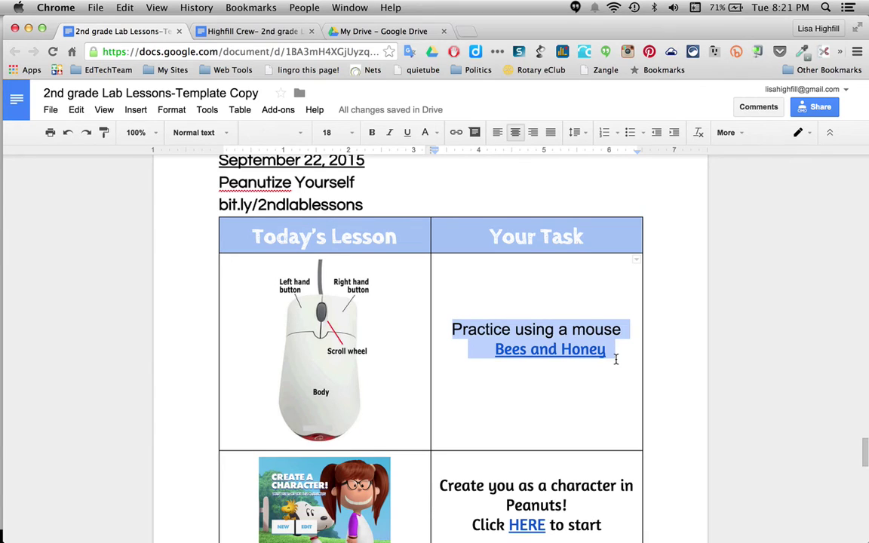
pyautogui.click(243, 31)
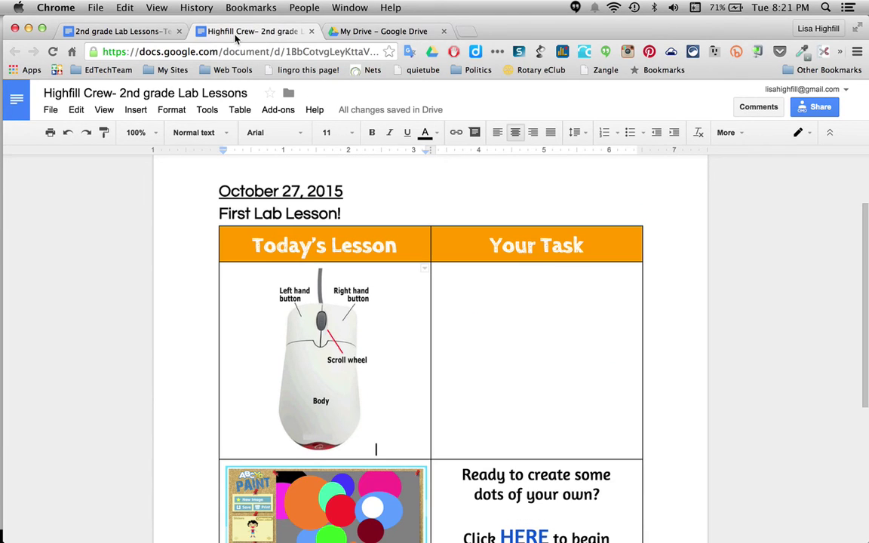
pyautogui.click(516, 322)
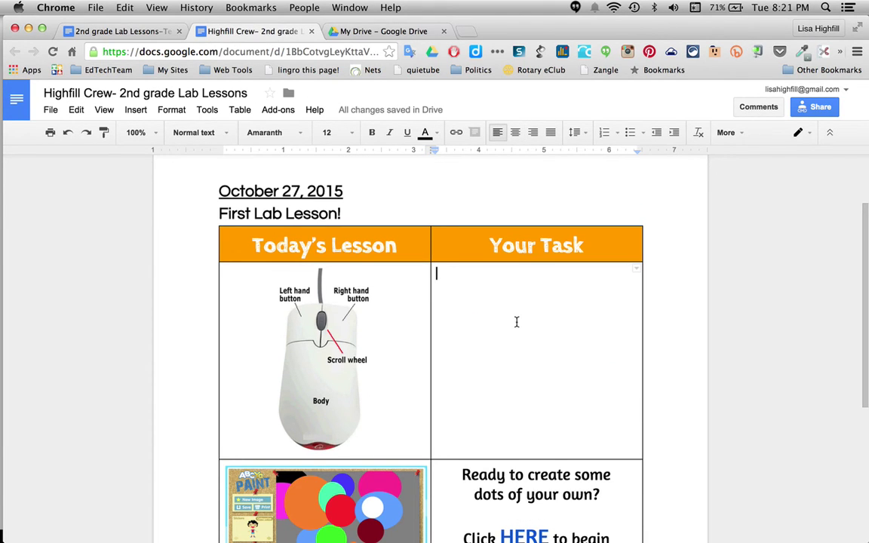
pyautogui.press('super+v')
pyautogui.click(550, 299)
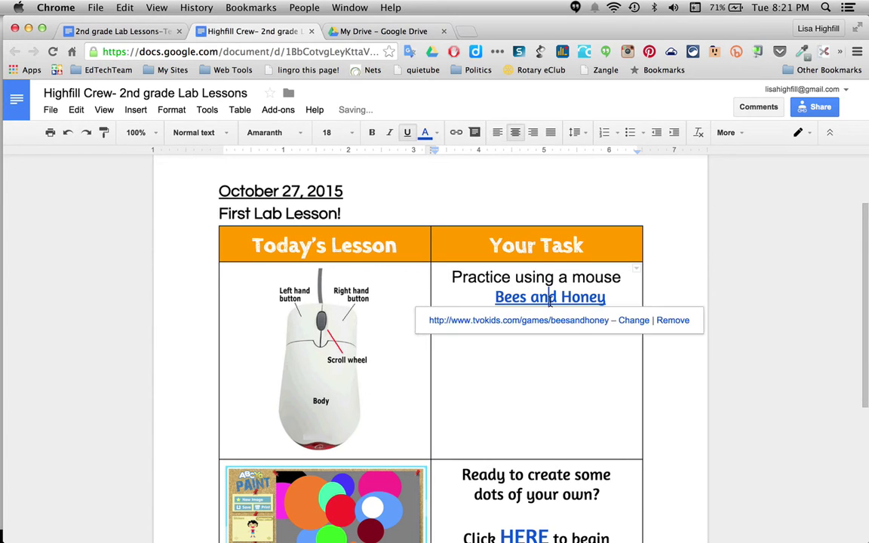
pyautogui.click(615, 297)
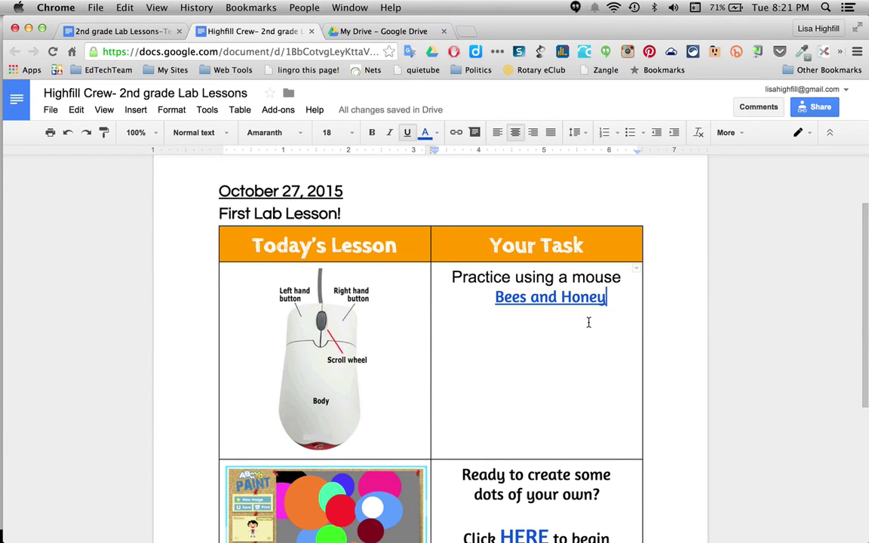
pyautogui.click(450, 277)
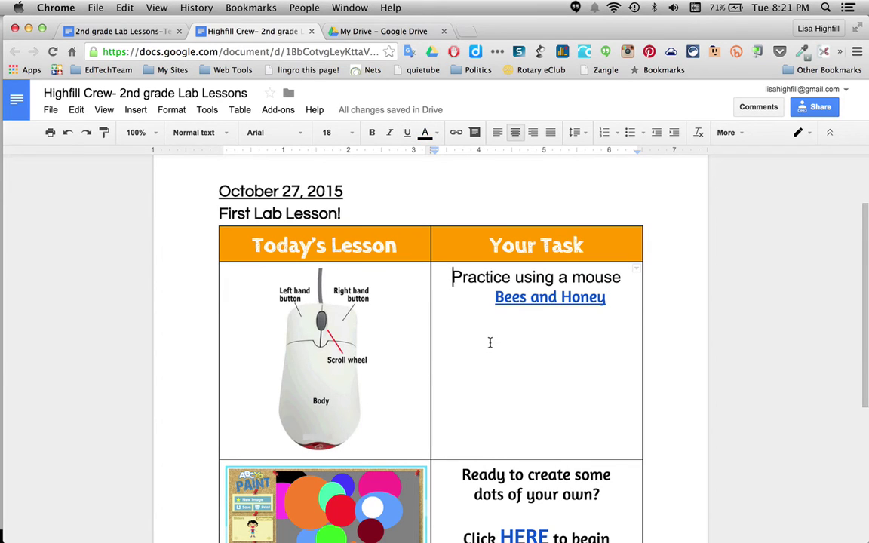
# Step: Set the Your Task cell's vertical alignment to Center in Table properties
pyautogui.click(240, 110)
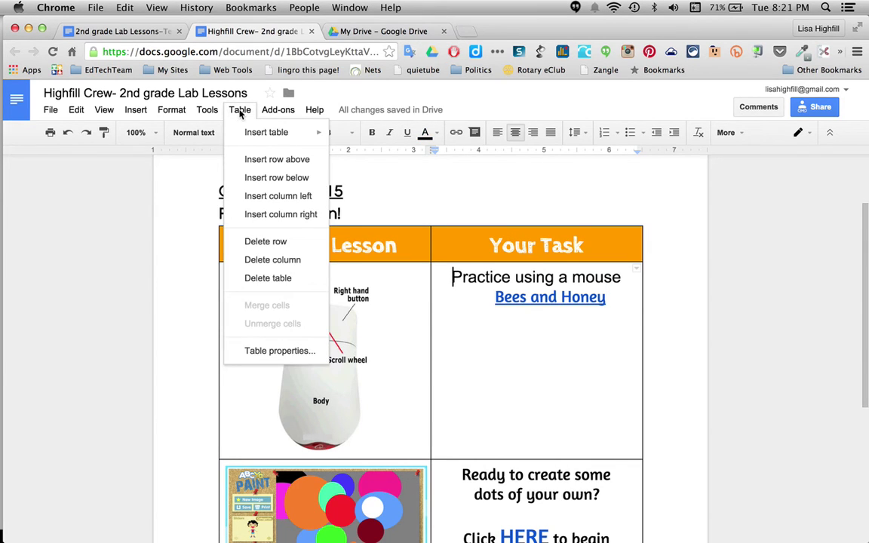
pyautogui.click(281, 351)
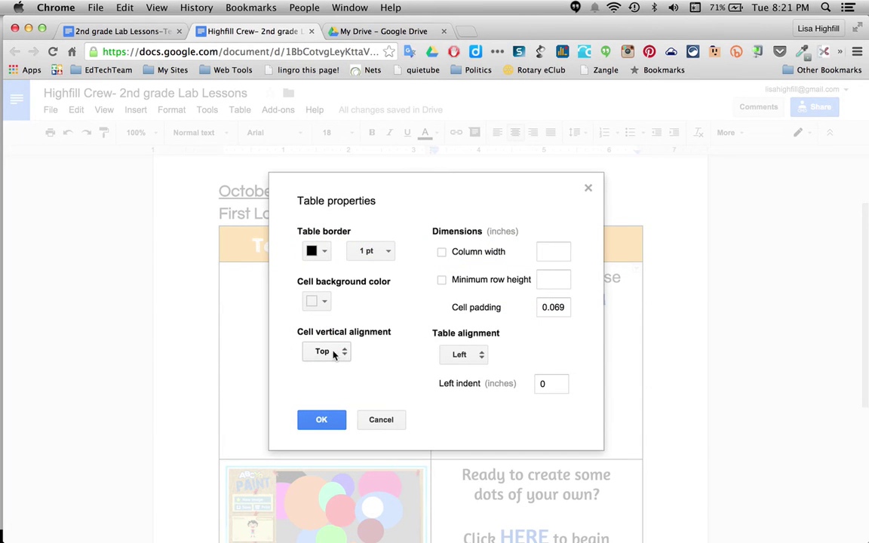
pyautogui.click(342, 354)
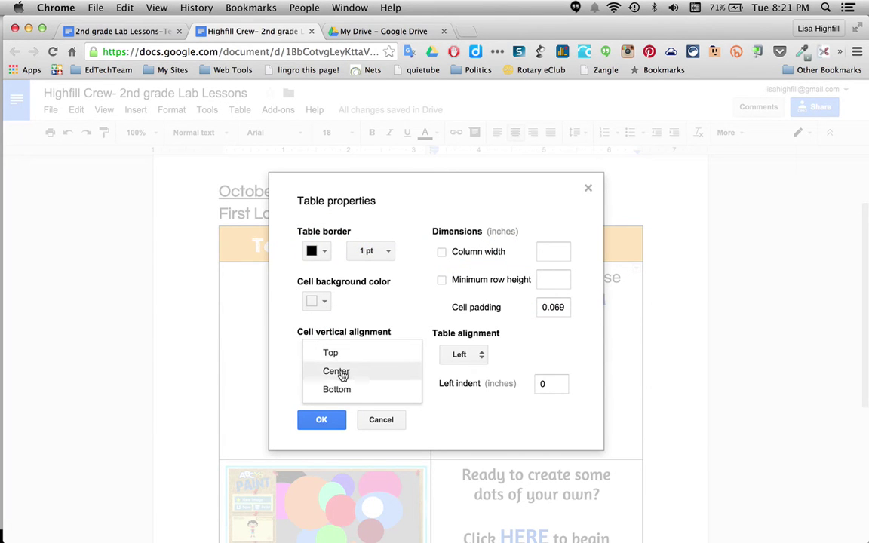
pyautogui.click(342, 372)
pyautogui.click(323, 421)
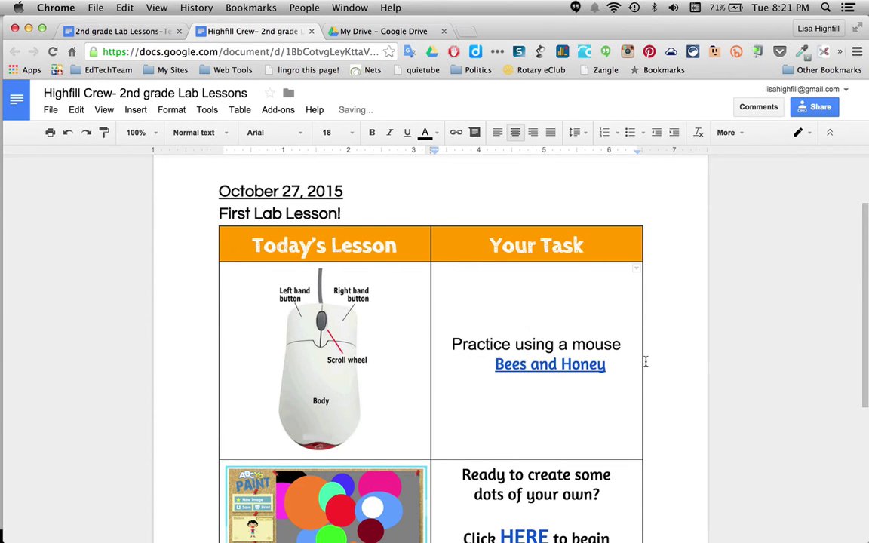
pyautogui.scroll(-3, 660, 372)
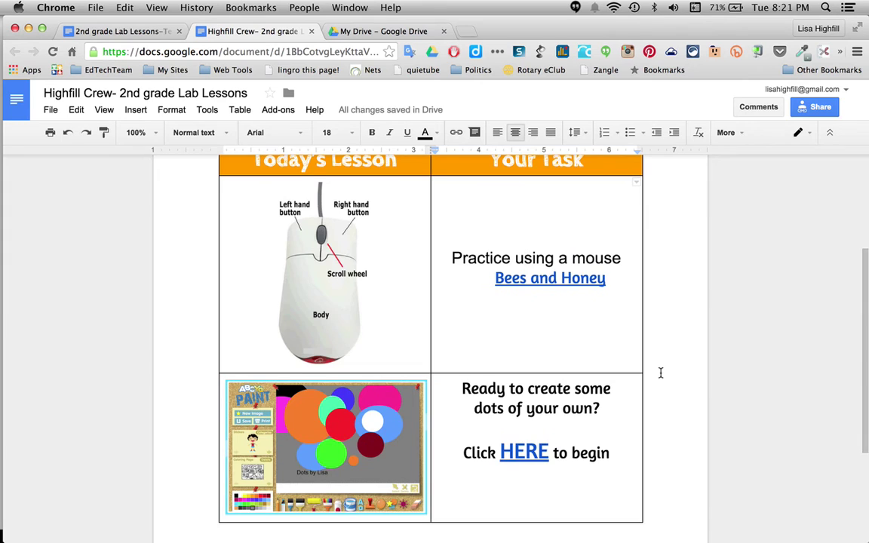
pyautogui.scroll(6, 660, 373)
pyautogui.scroll(-3, 660, 373)
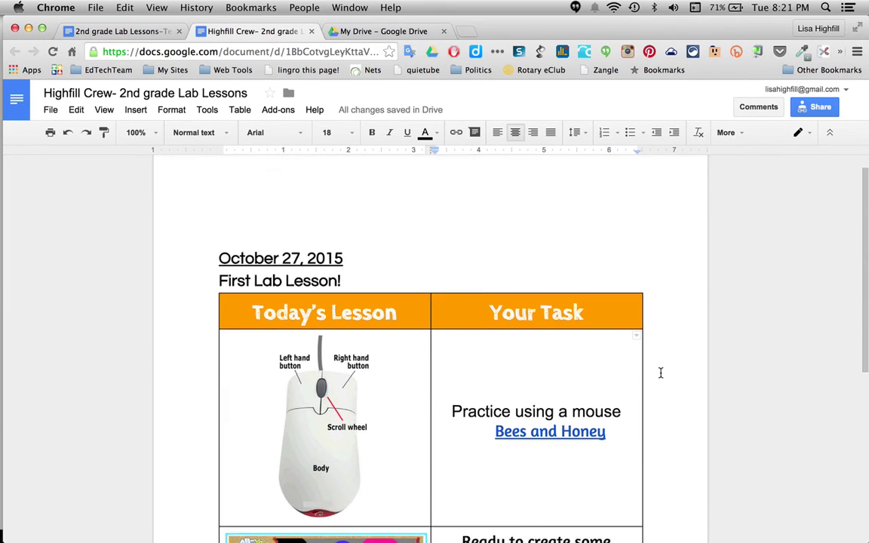
pyautogui.scroll(3, 660, 373)
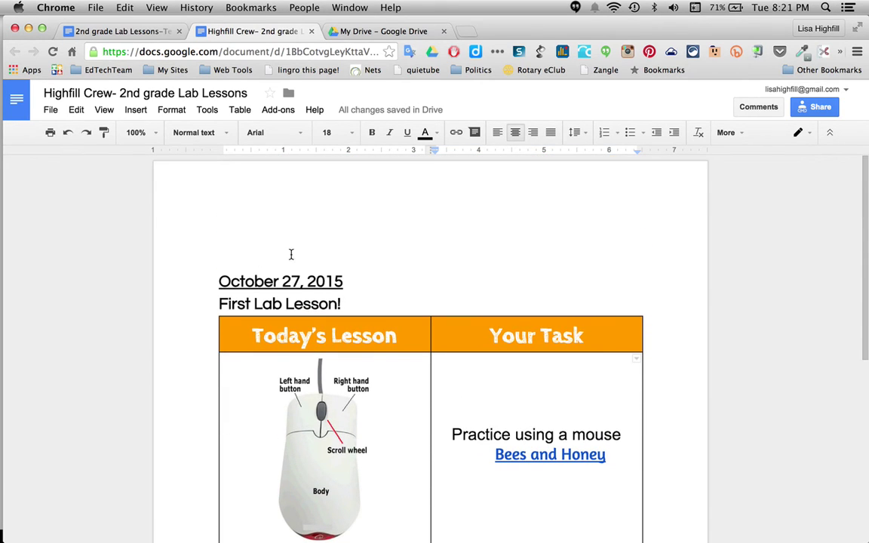
# Step: Select the September 29 lesson's date, title, link and table in the template copy
pyautogui.click(219, 256)
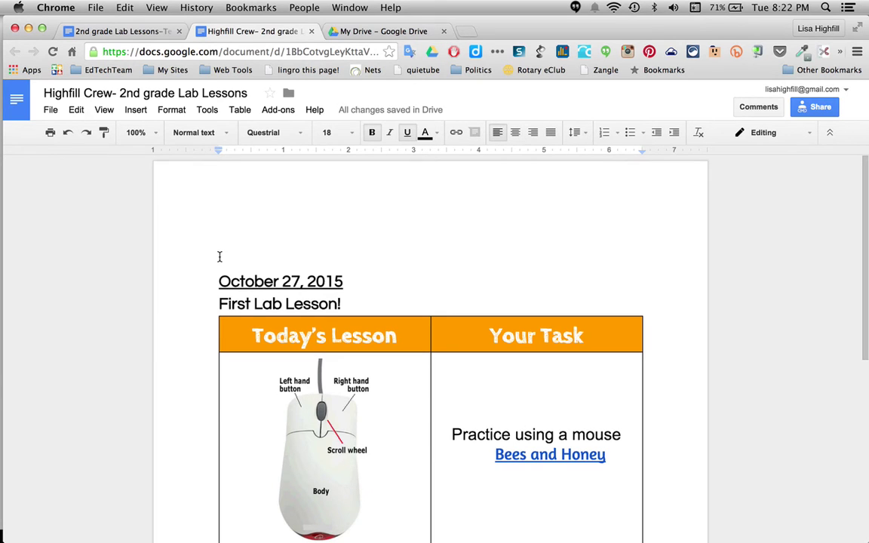
pyautogui.click(121, 32)
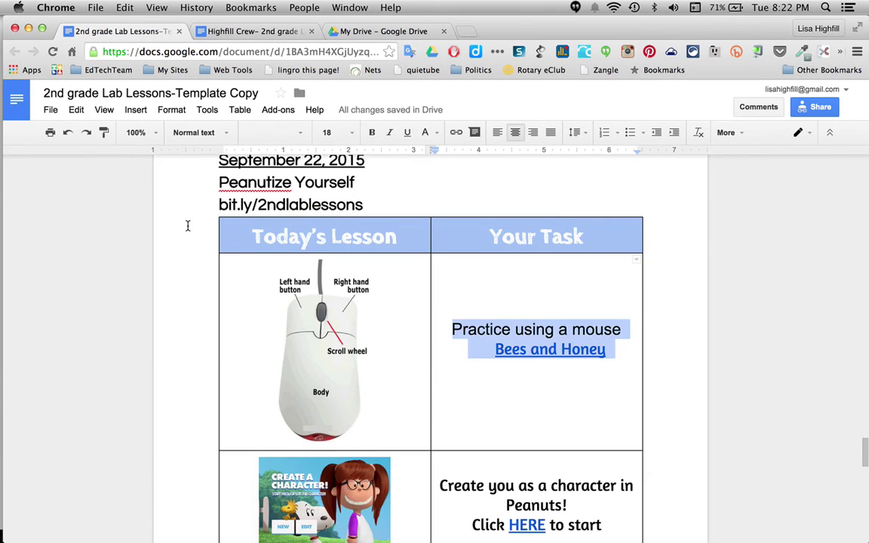
pyautogui.scroll(2, 188, 226)
pyautogui.scroll(-3, 188, 225)
pyautogui.scroll(4, 188, 226)
pyautogui.scroll(-10, 188, 225)
pyautogui.scroll(5, 188, 226)
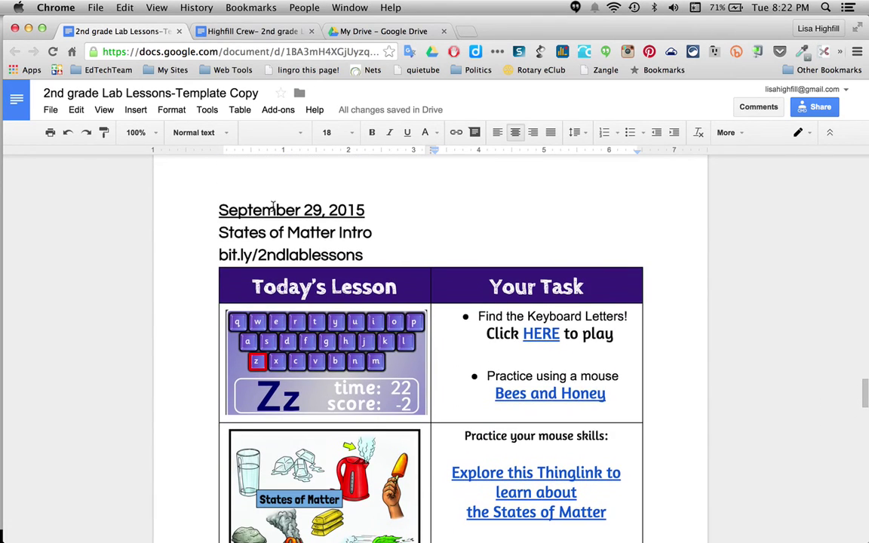
pyautogui.moveTo(218, 209); pyautogui.dragTo(420, 290)
# Step: Copy the selected September 29 lesson with Edit > Copy and return to the Highfill Crew doc
pyautogui.scroll(-3, 420, 290)
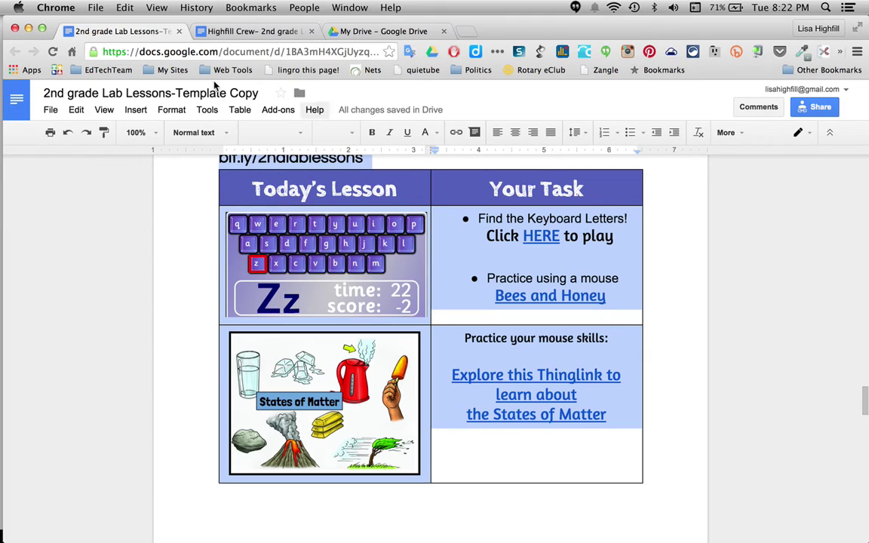
pyautogui.click(77, 110)
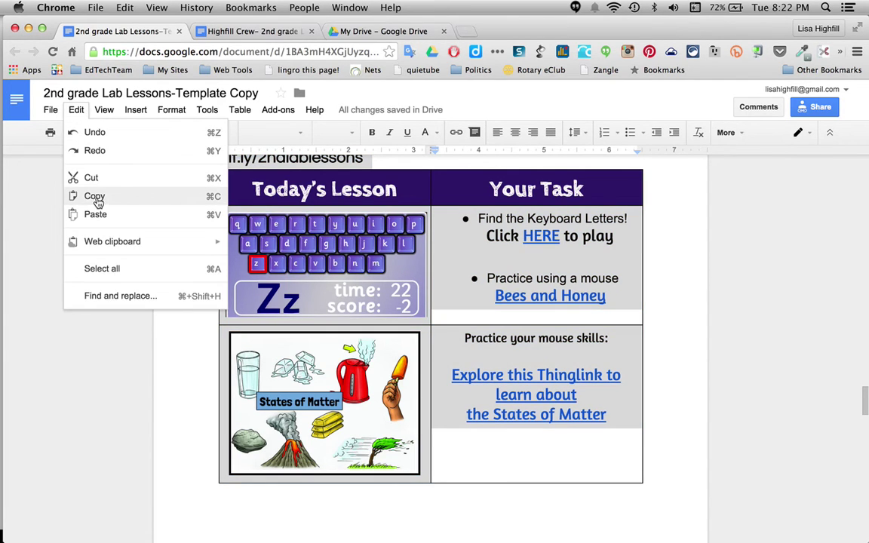
pyautogui.moveTo(104, 110)
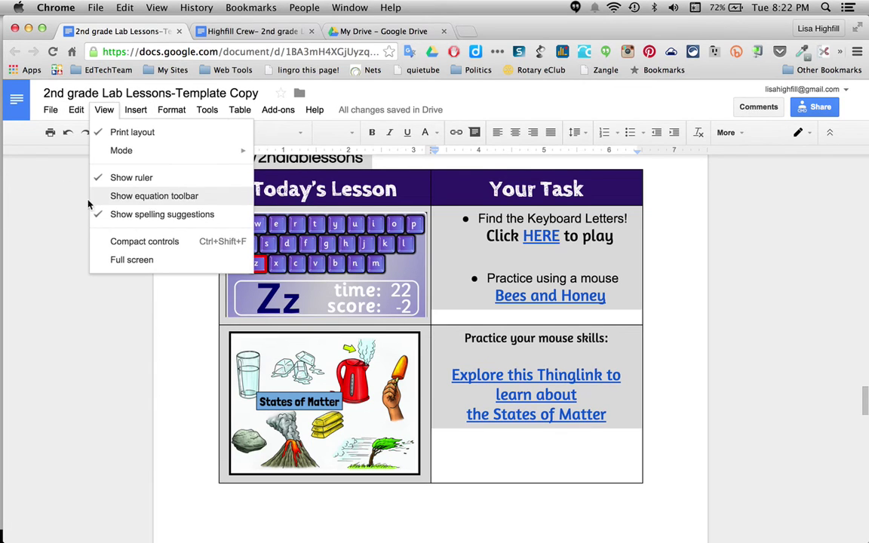
pyautogui.click(92, 197)
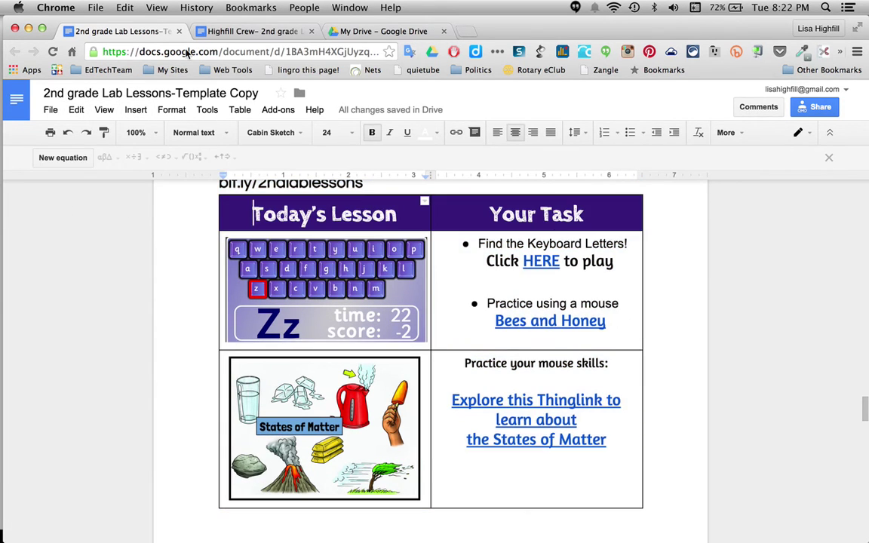
pyautogui.click(221, 33)
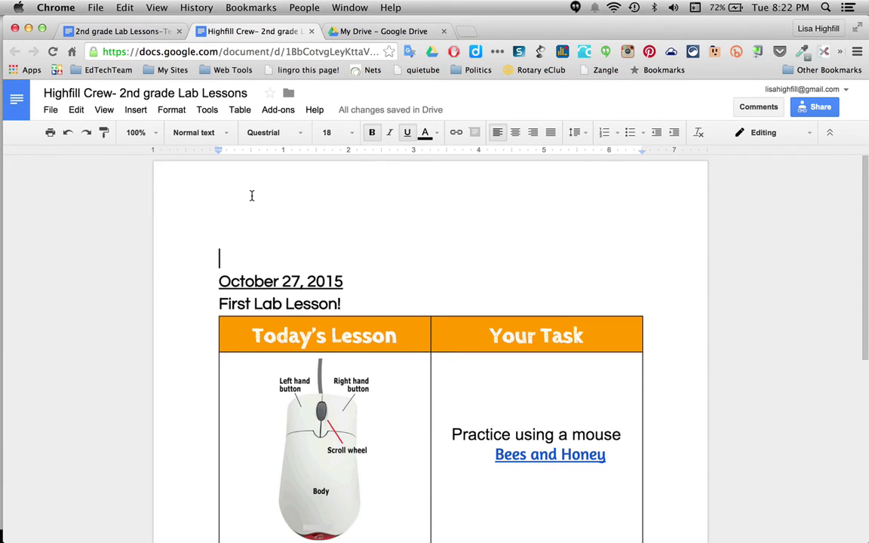
# Step: Paste the September 29 States of Matter lesson above the October 27 date
pyautogui.press('super+v')
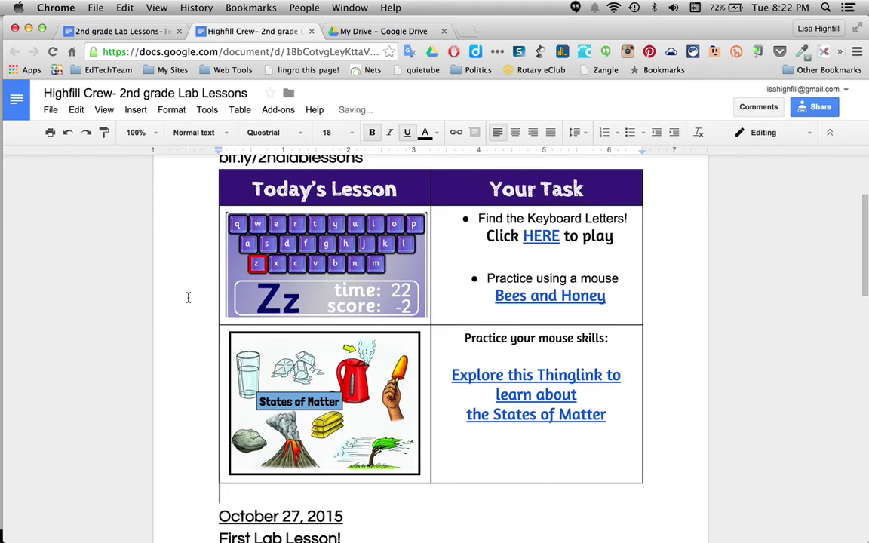
pyautogui.scroll(3, 189, 297)
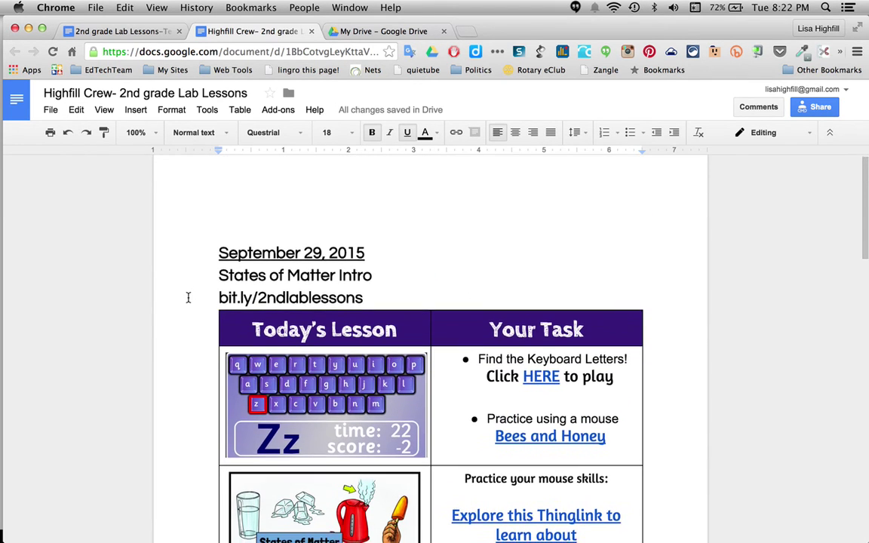
pyautogui.scroll(-4, 188, 297)
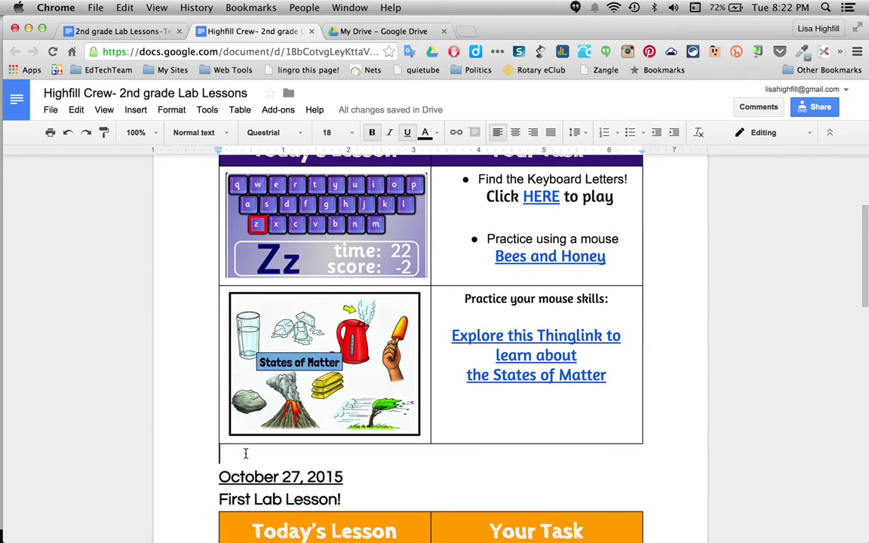
pyautogui.scroll(-1, 260, 462)
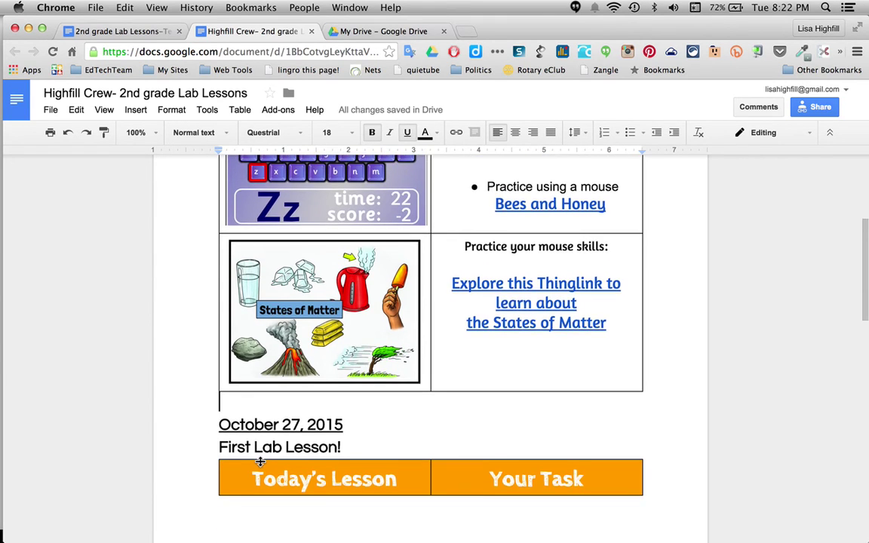
pyautogui.scroll(-4, 259, 462)
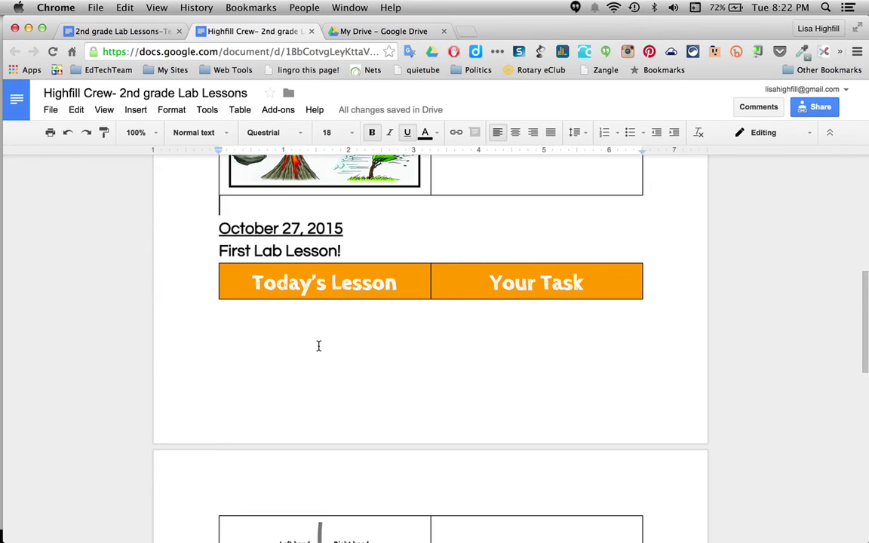
# Step: Add blank lines so the October 27 lesson starts on the next page
pyautogui.press('Return')
pyautogui.press('Return')
pyautogui.press('Return')
pyautogui.press('Return')
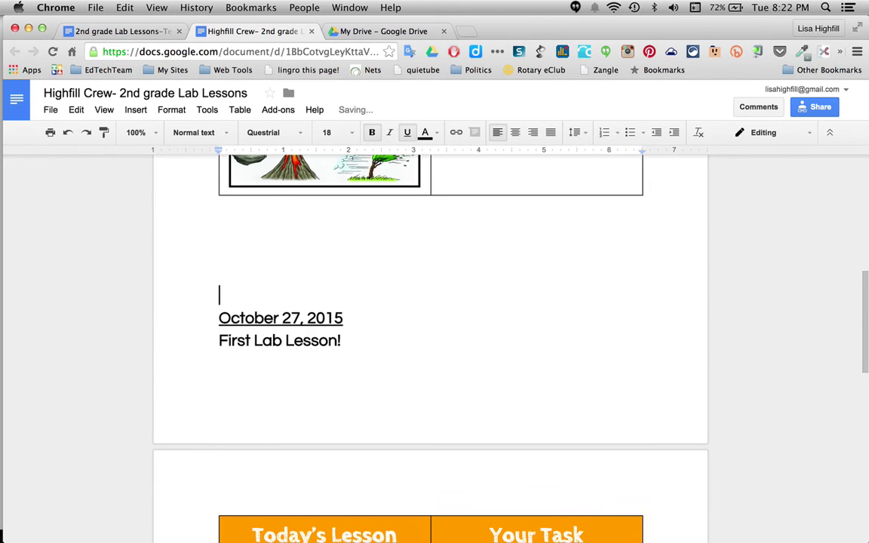
pyautogui.press('Return')
pyautogui.press('Return')
pyautogui.press('Return')
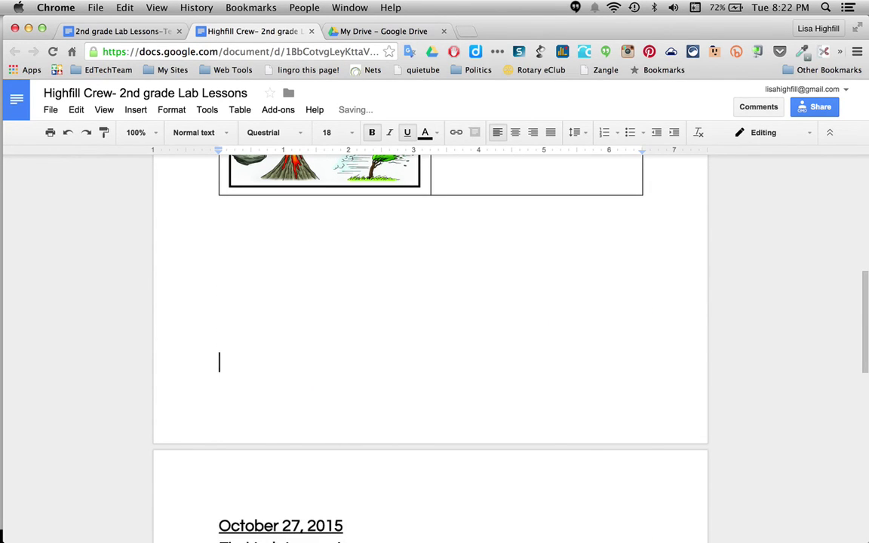
pyautogui.scroll(10, 377, 187)
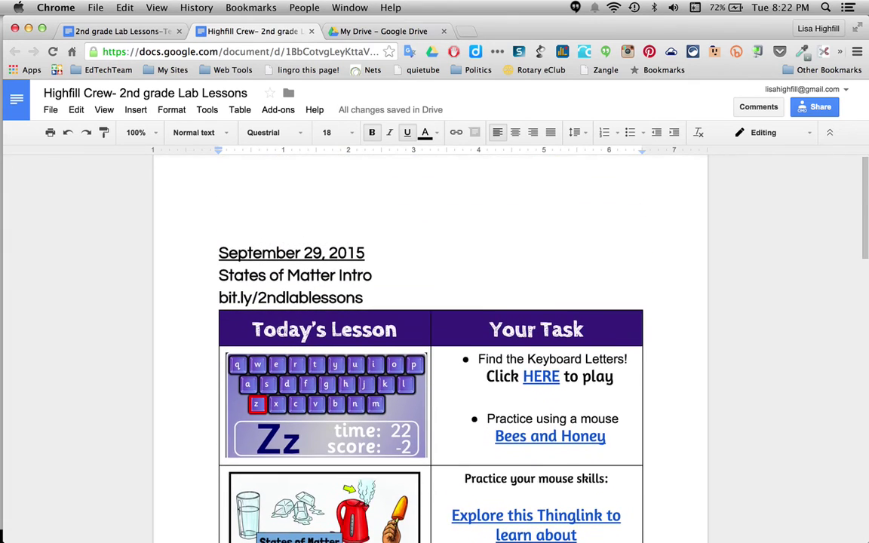
# Step: Delete the bit.ly/2ndlablessons line and its empty line from the September 29 lesson
pyautogui.moveTo(364, 302); pyautogui.dragTo(223, 299)
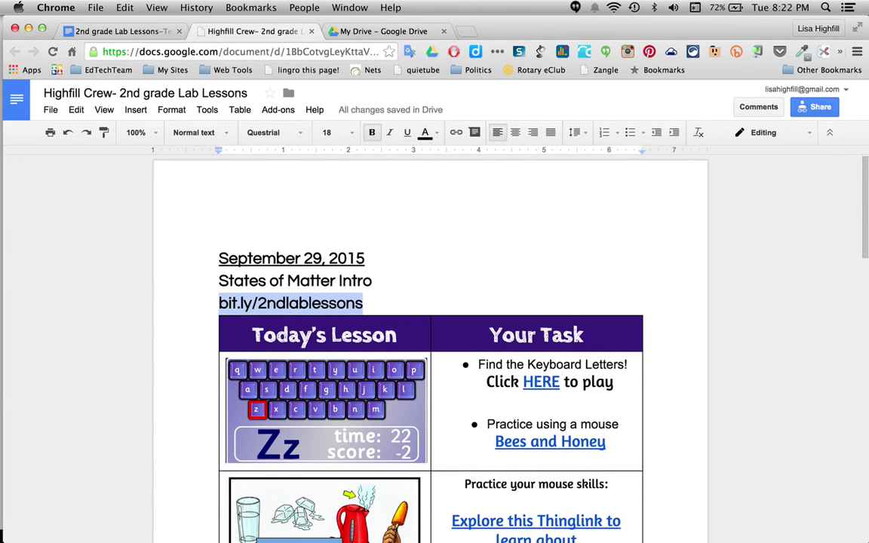
pyautogui.press('BackSpace')
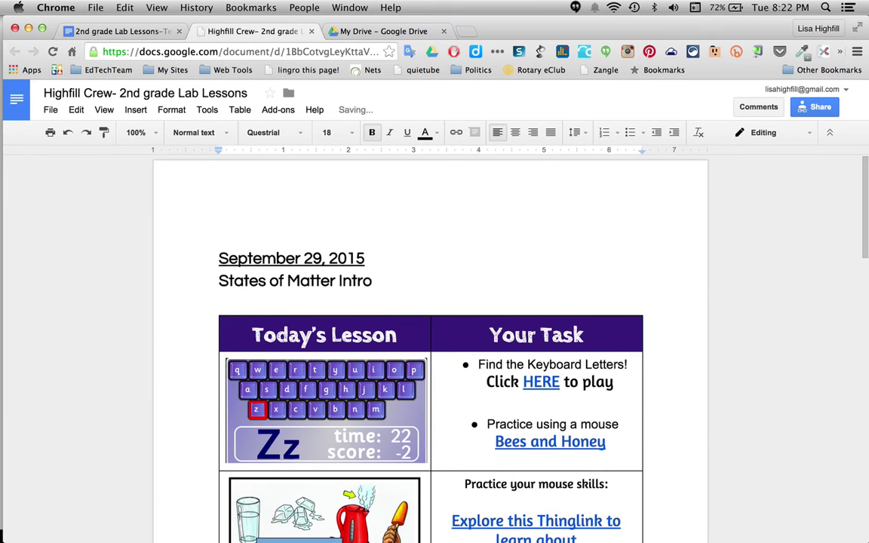
pyautogui.press('BackSpace')
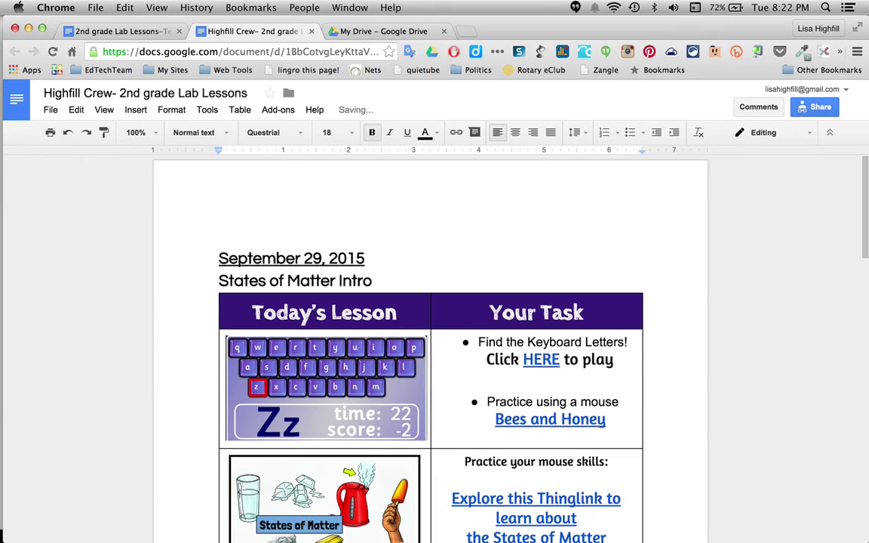
pyautogui.click(299, 258)
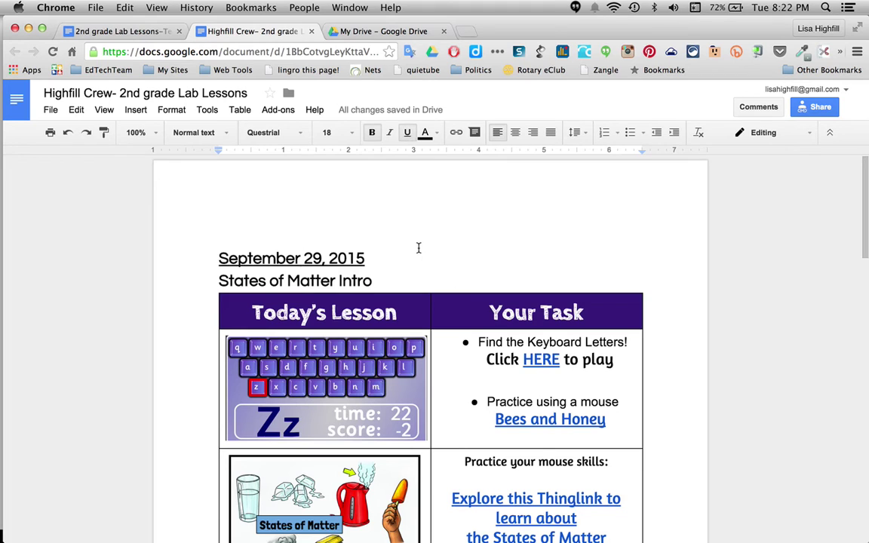
pyautogui.scroll(-1, 418, 248)
pyautogui.scroll(-2, 418, 248)
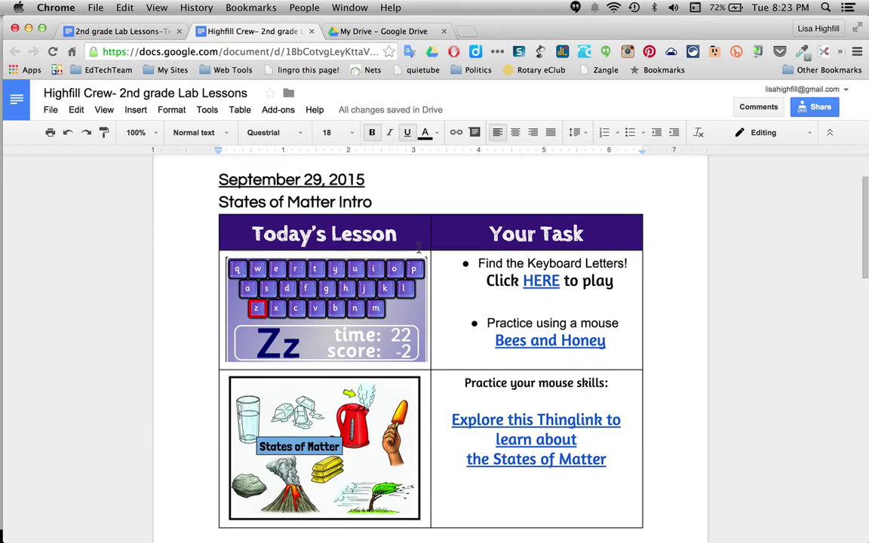
pyautogui.scroll(-1, 363, 487)
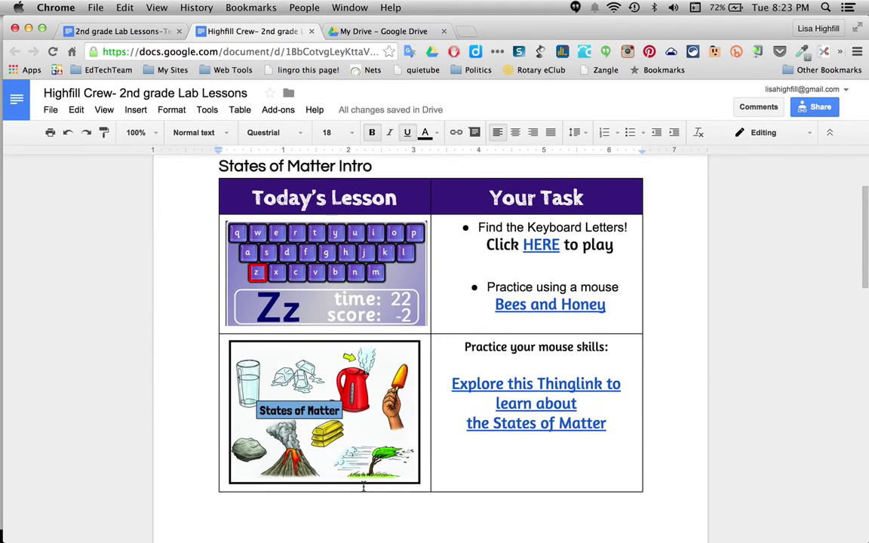
pyautogui.scroll(-1, 363, 486)
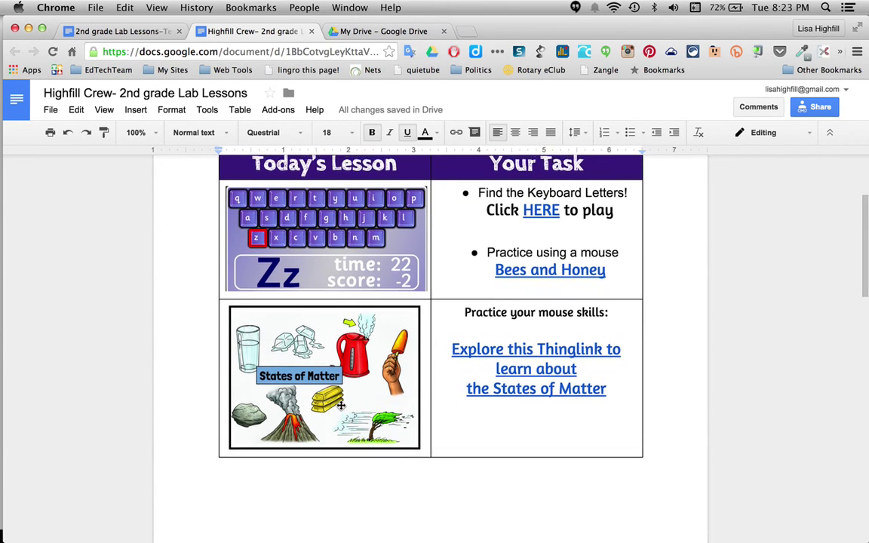
pyautogui.scroll(1, 341, 405)
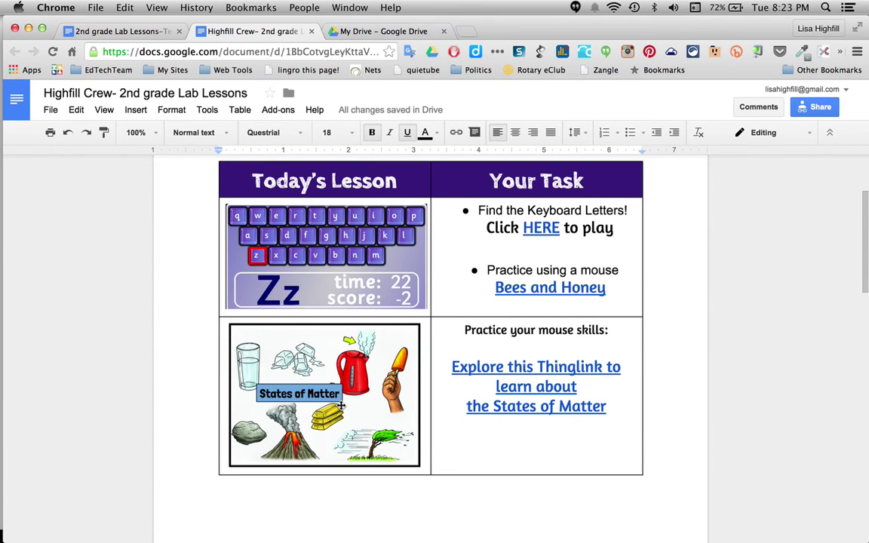
pyautogui.scroll(2, 341, 406)
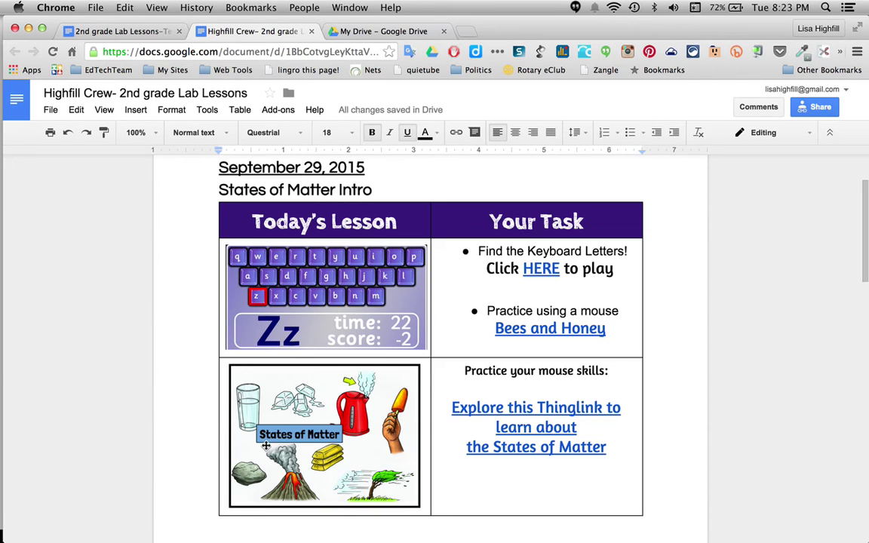
pyautogui.scroll(4, 313, 411)
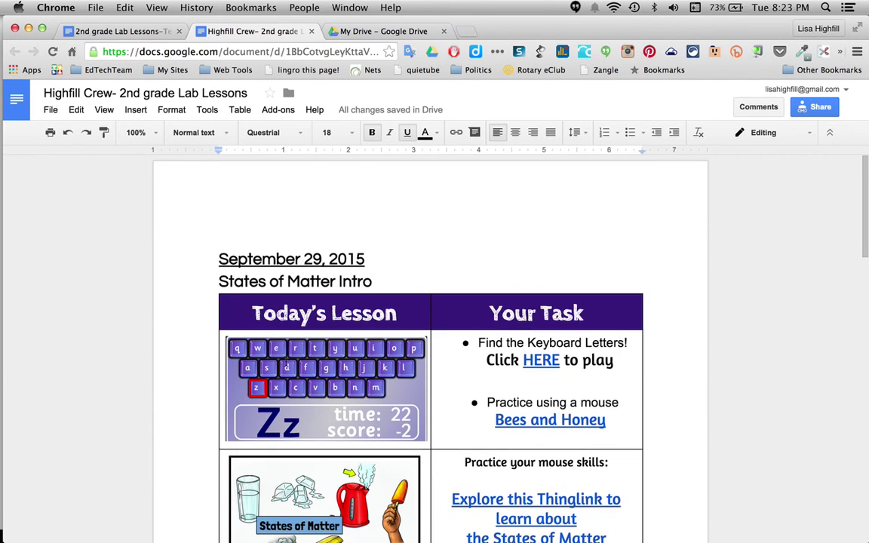
# Step: In the template copy, locate the October 6, 2015 Screenshots lesson
pyautogui.click(91, 33)
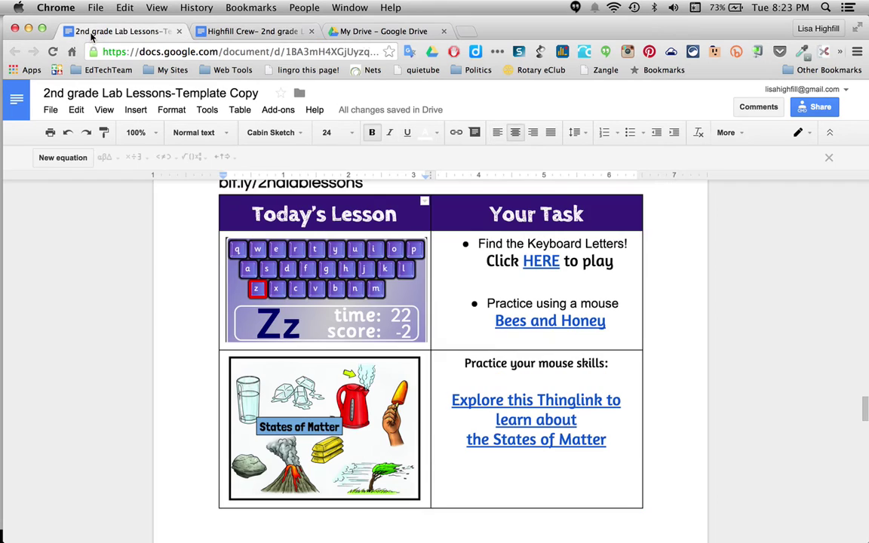
pyautogui.scroll(10, 185, 265)
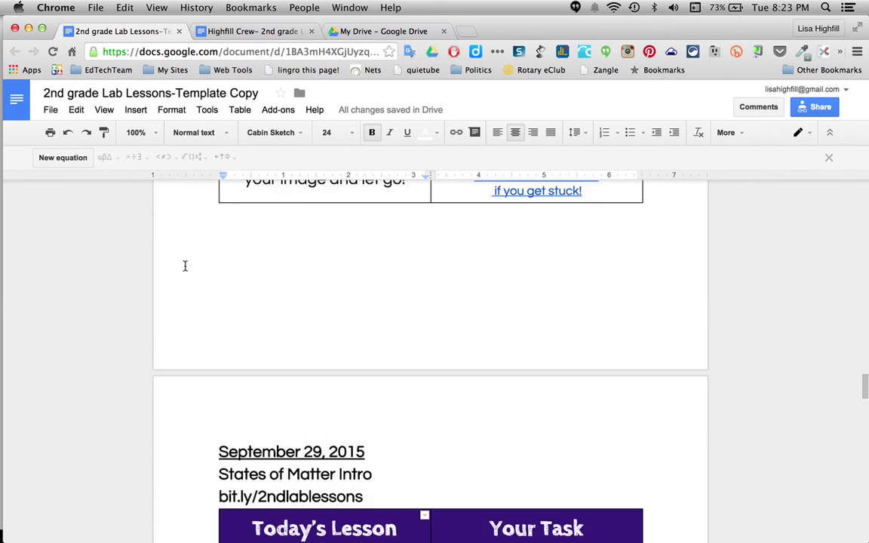
pyautogui.scroll(3, 185, 266)
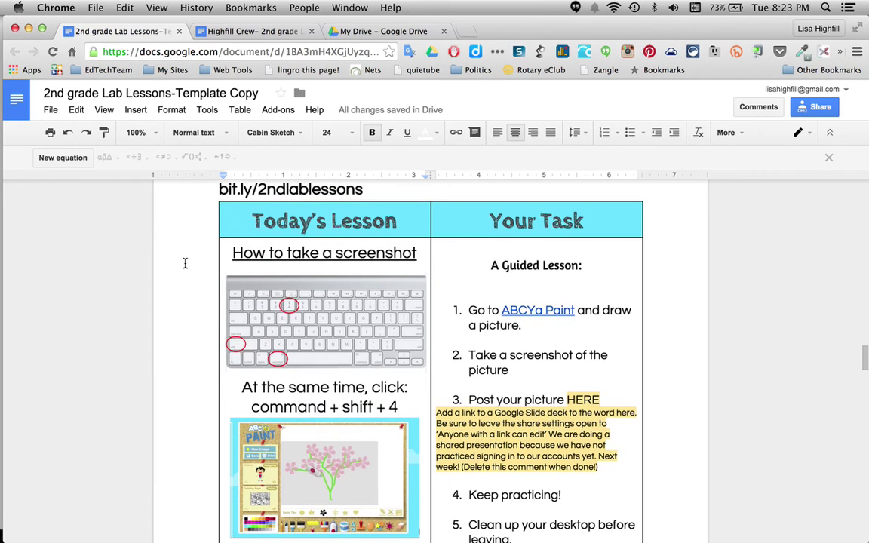
pyautogui.scroll(-2, 185, 262)
pyautogui.scroll(-2, 184, 262)
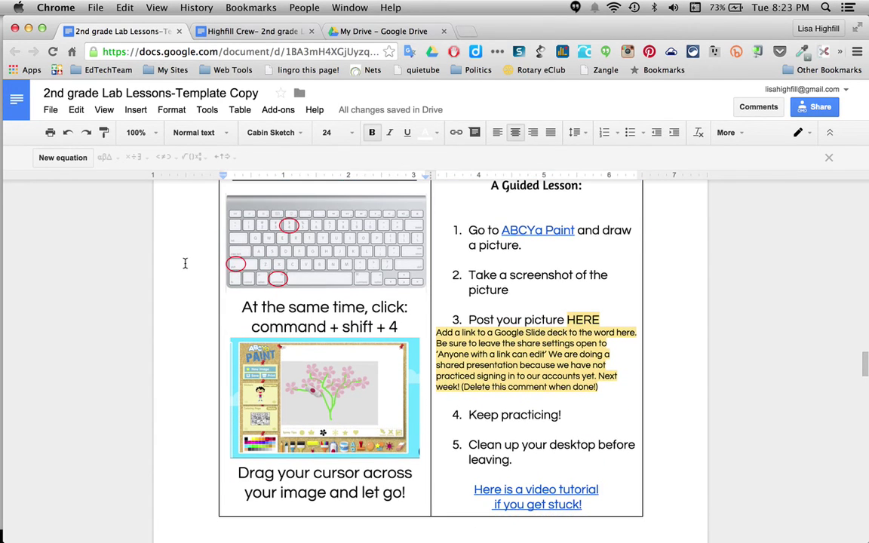
pyautogui.scroll(1, 185, 262)
pyautogui.scroll(1, 184, 262)
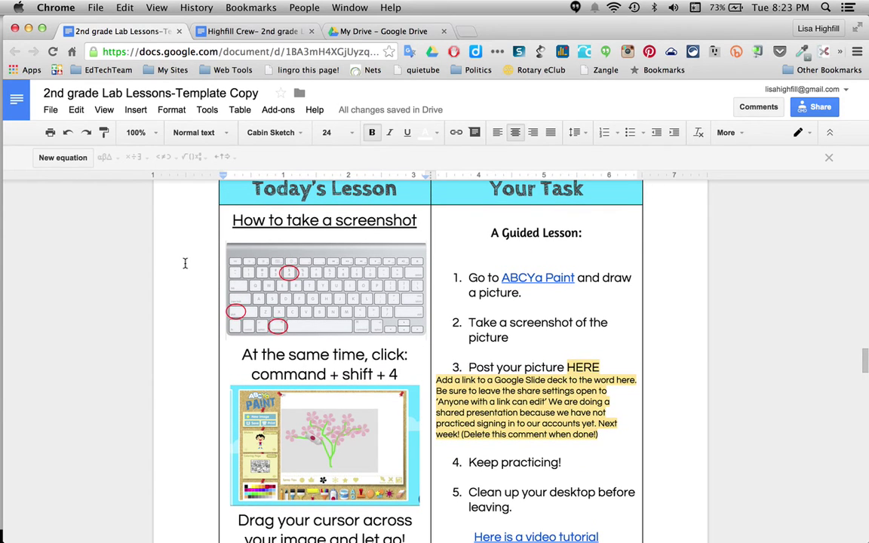
pyautogui.scroll(-3, 185, 264)
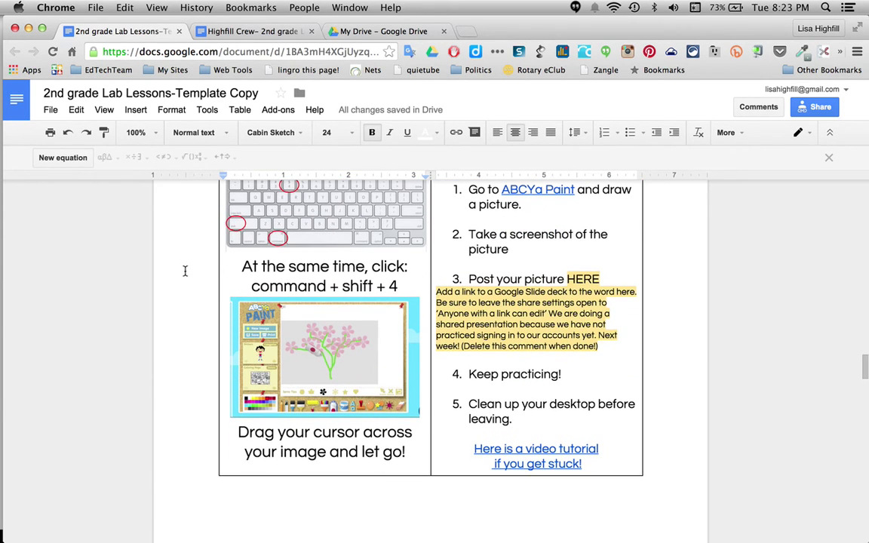
pyautogui.scroll(2, 185, 271)
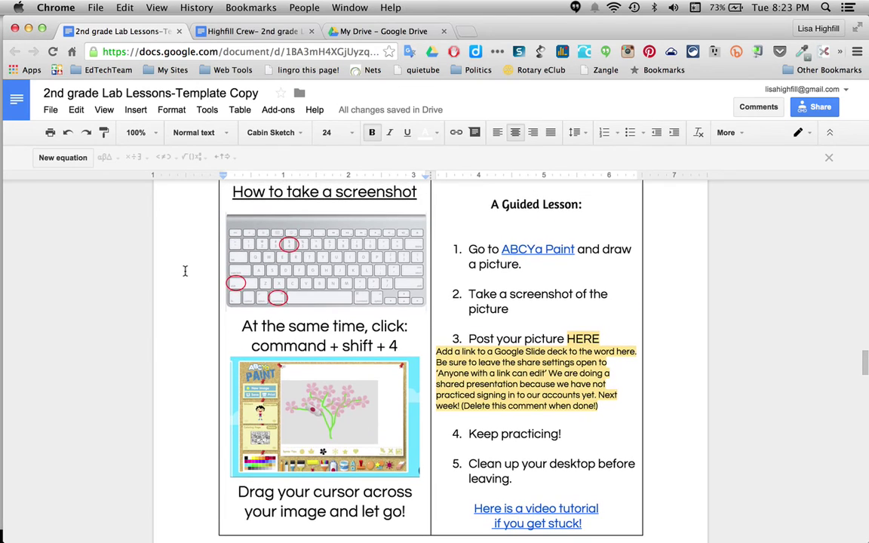
pyautogui.scroll(1, 185, 271)
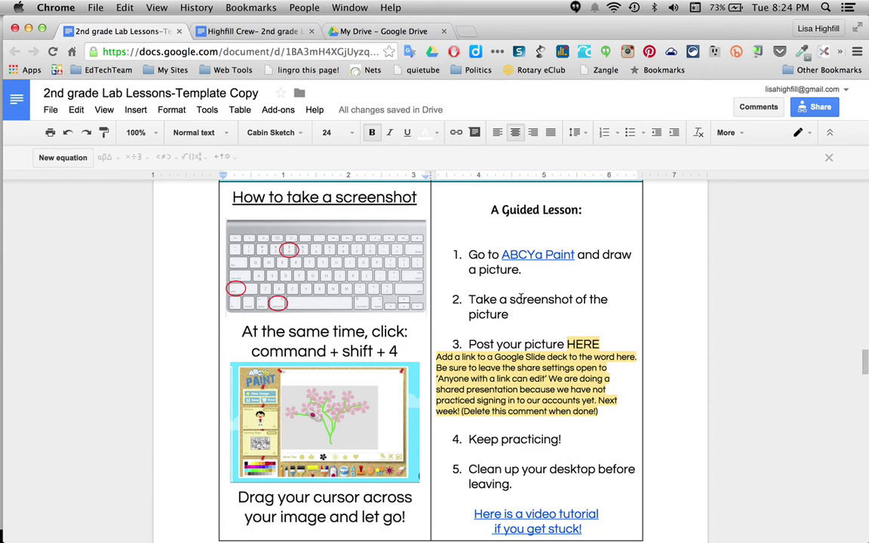
pyautogui.scroll(1, 520, 300)
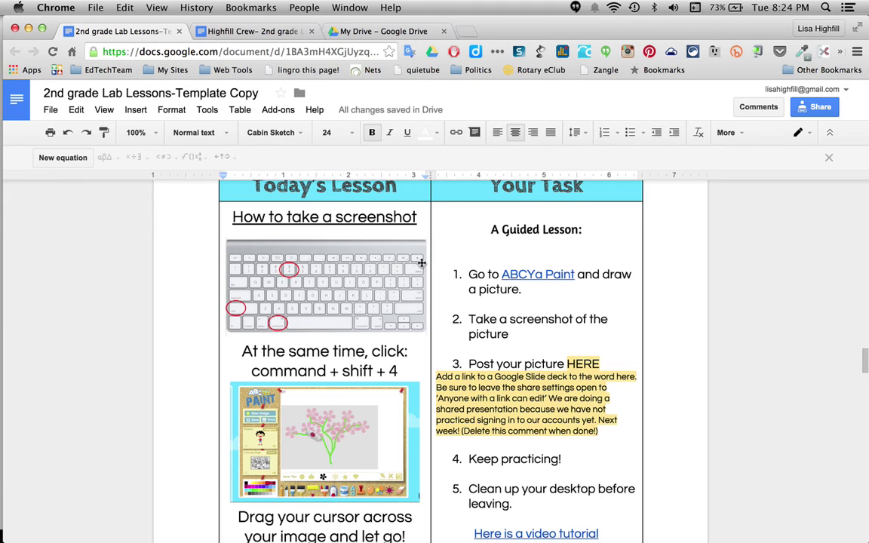
# Step: Select and copy the October 6 lesson from its date through the table, then return
pyautogui.click(231, 214)
pyautogui.scroll(5, 230, 215)
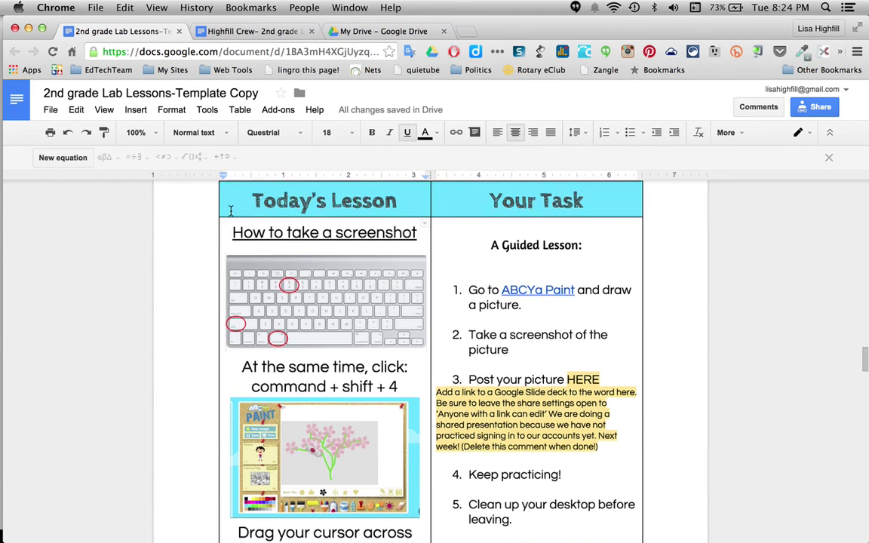
pyautogui.moveTo(219, 224); pyautogui.dragTo(245, 224)
pyautogui.moveTo(407, 311); pyautogui.dragTo(537, 445)
pyautogui.scroll(-5, 483, 400)
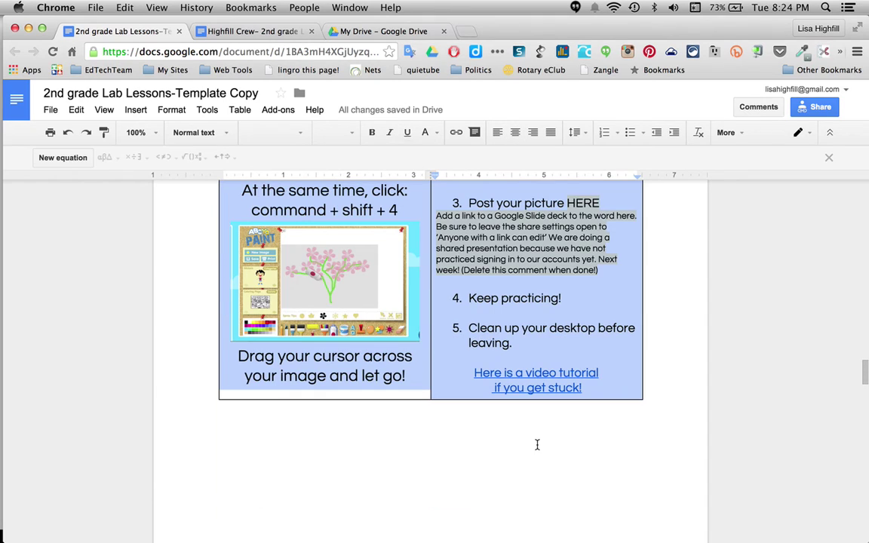
pyautogui.click(232, 29)
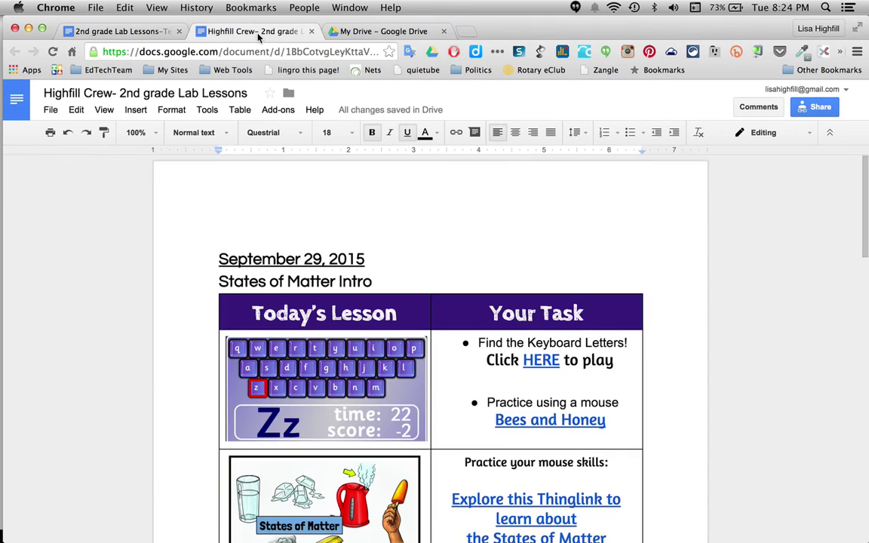
# Step: Paste the October 6 lesson above September 29, pushing September 29 to the next page
pyautogui.click(219, 235)
pyautogui.press('super+v')
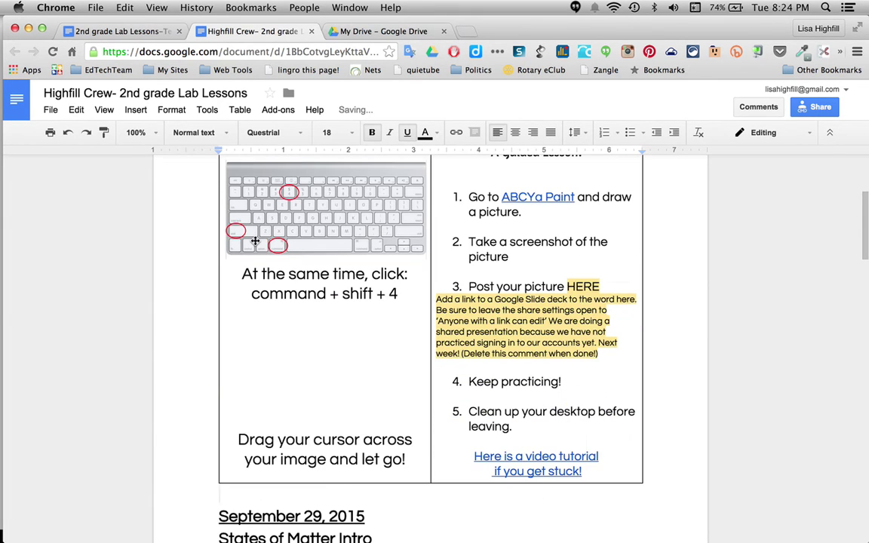
pyautogui.scroll(-4, 234, 364)
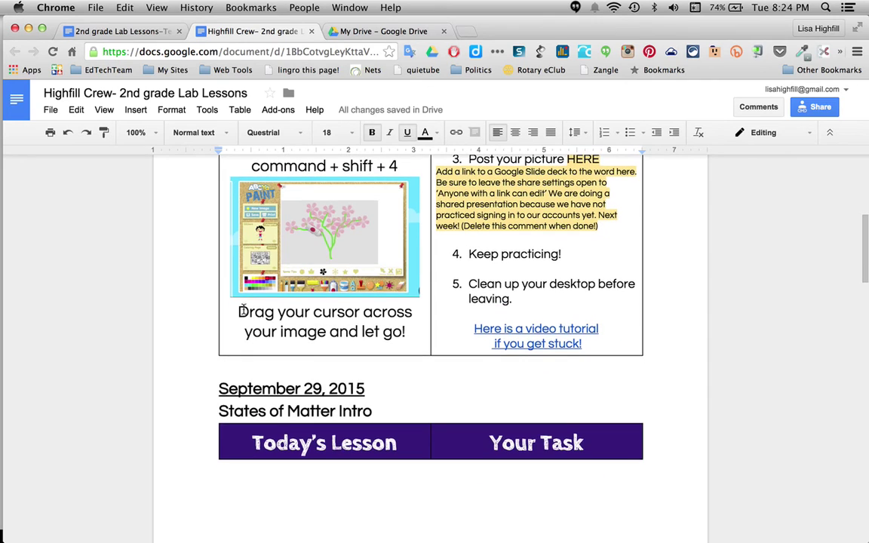
pyautogui.scroll(-2, 236, 365)
pyautogui.scroll(-2, 237, 365)
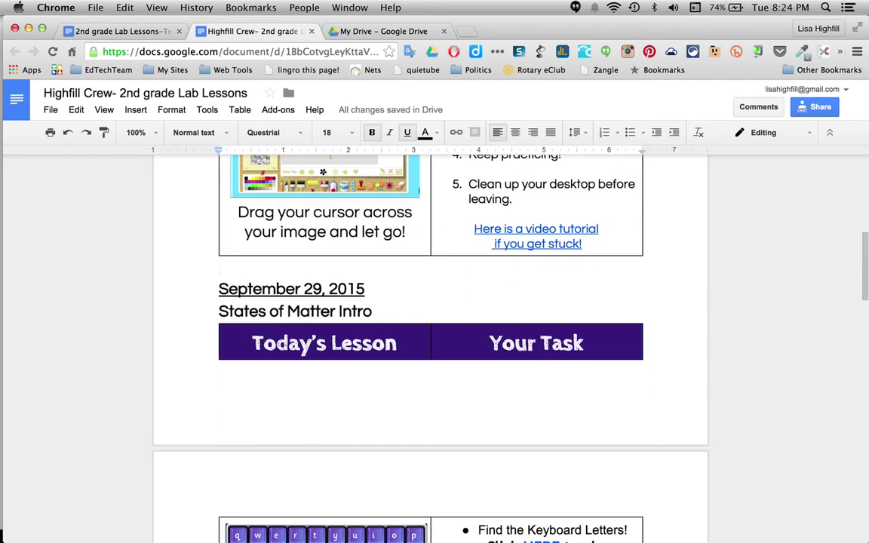
pyautogui.press('Return')
pyautogui.press('Return')
pyautogui.press('Return')
pyautogui.press('Return')
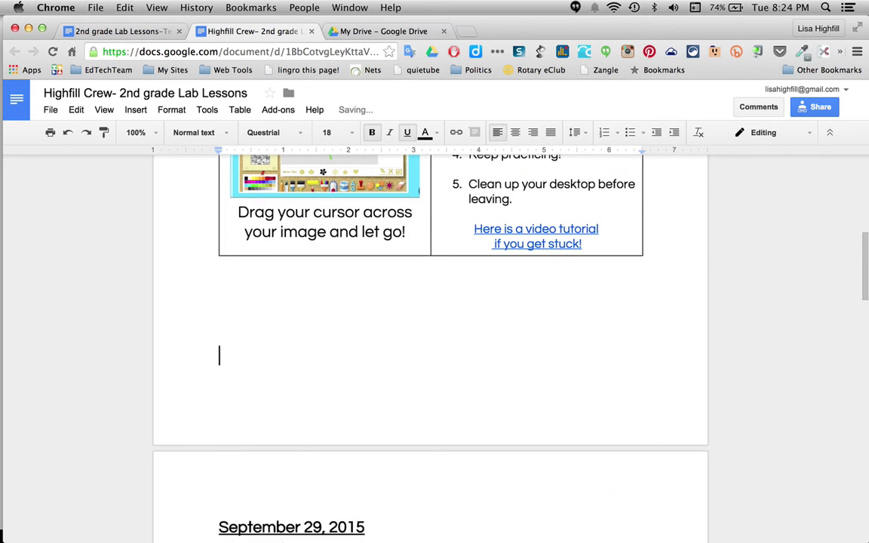
pyautogui.press('Return')
pyautogui.press('Return')
pyautogui.press('Return')
pyautogui.press('Return')
pyautogui.scroll(10, 274, 272)
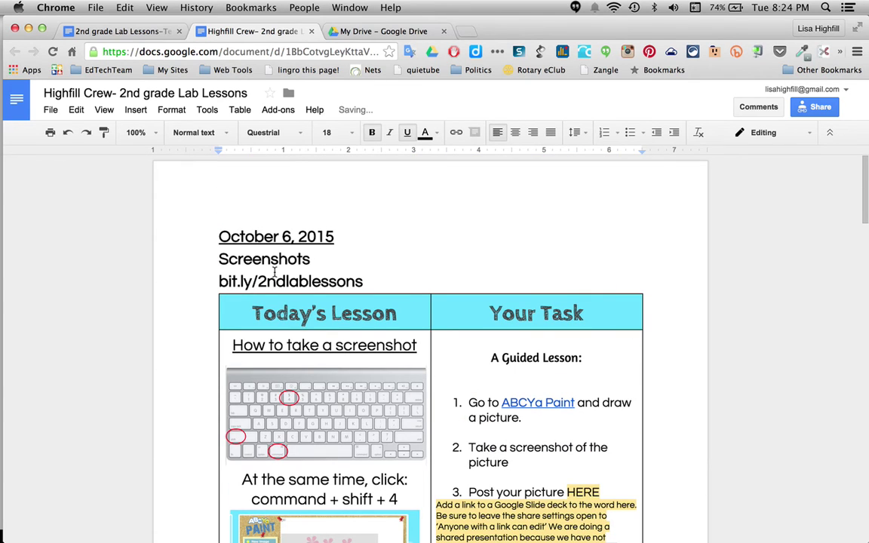
# Step: Delete the bit.ly/2ndlablessons line from the October 6 lesson
pyautogui.tripleClick(178, 274)
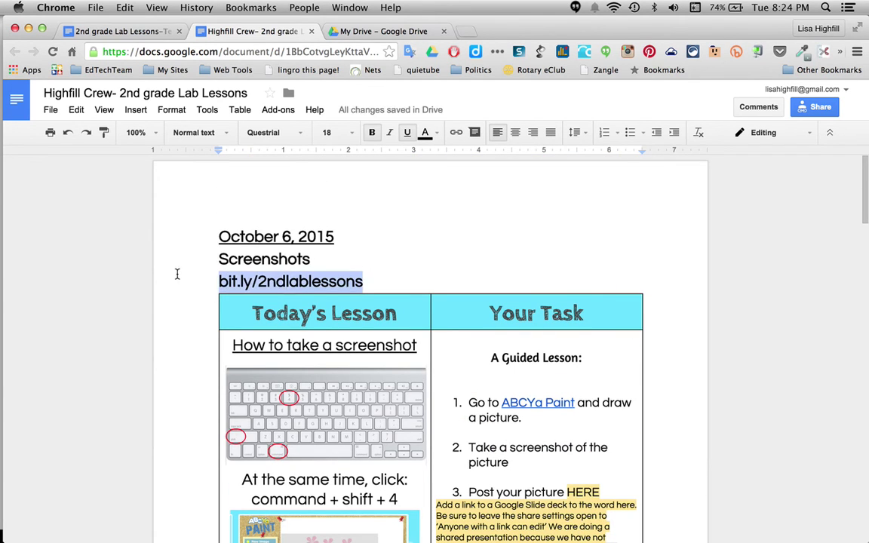
pyautogui.press('BackSpace')
pyautogui.press('BackSpace')
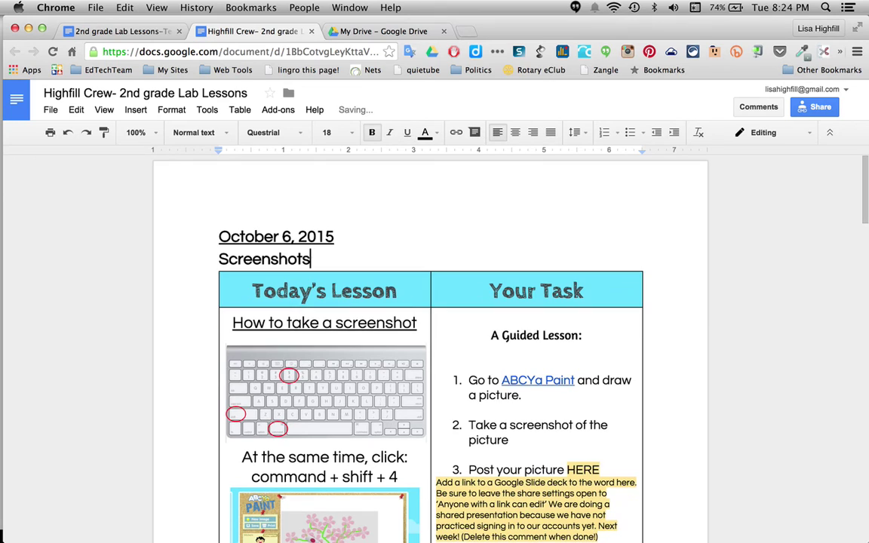
pyautogui.scroll(-3, 472, 414)
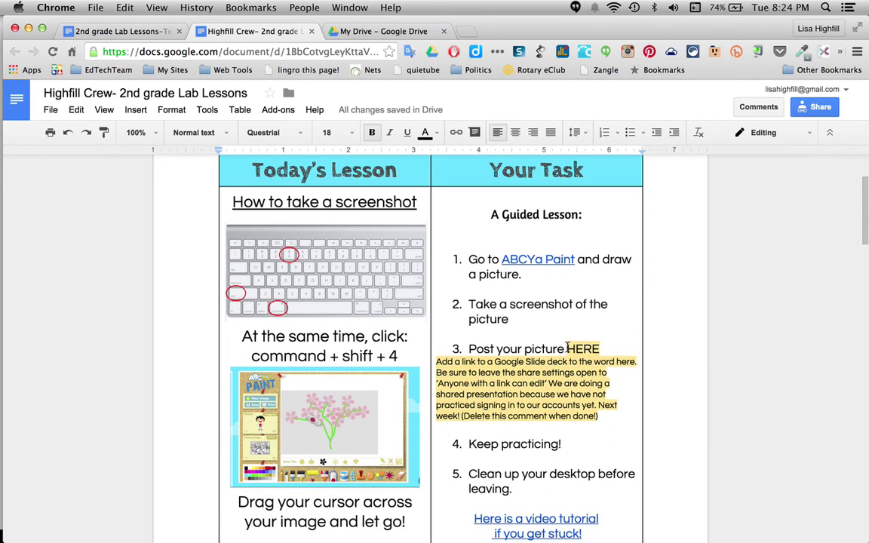
# Step: Set the highlight colour of HERE and the note to None
pyautogui.moveTo(567, 347); pyautogui.dragTo(614, 415)
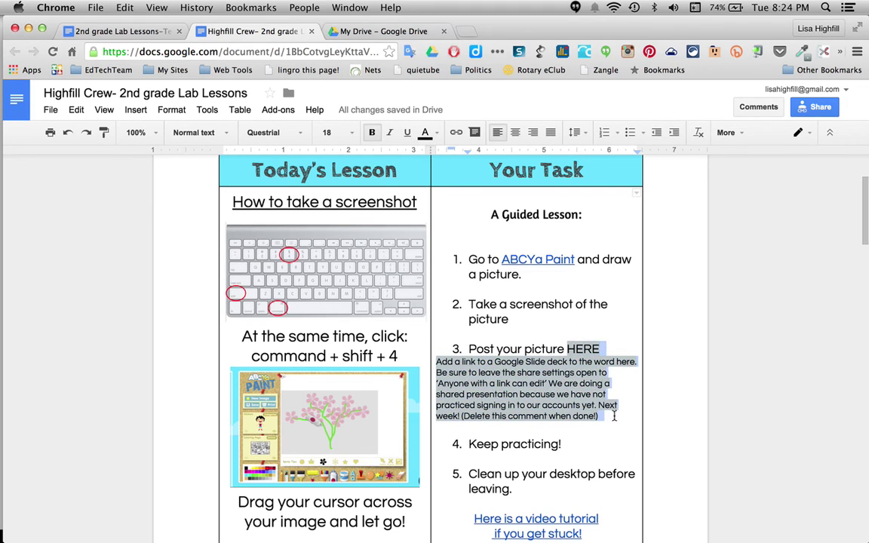
pyautogui.click(432, 135)
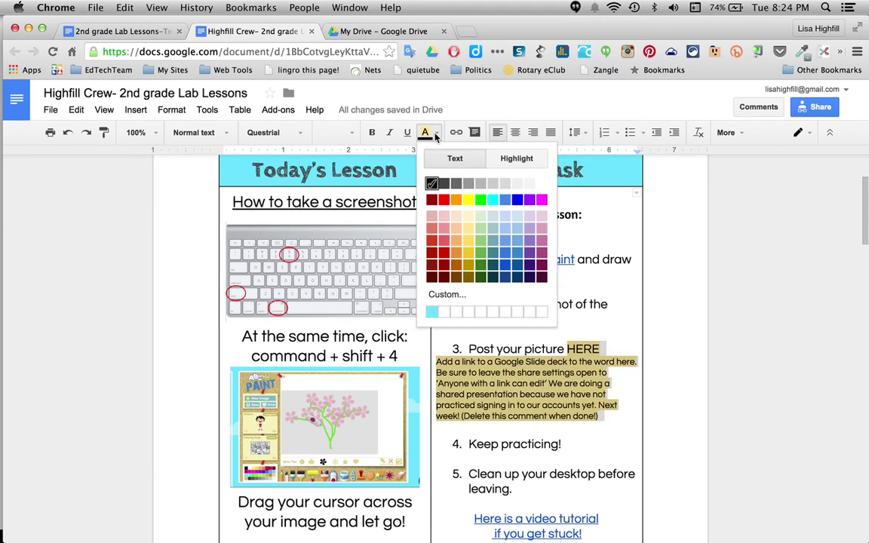
pyautogui.click(505, 160)
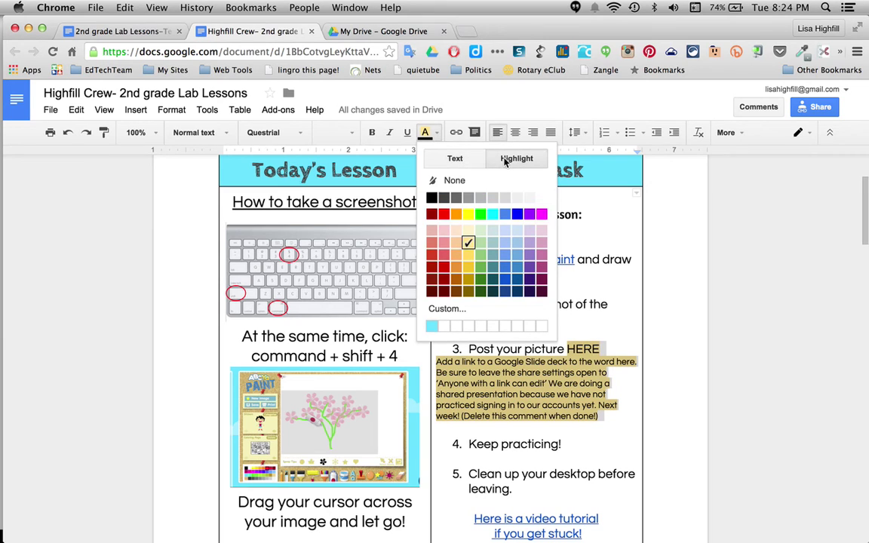
pyautogui.click(455, 179)
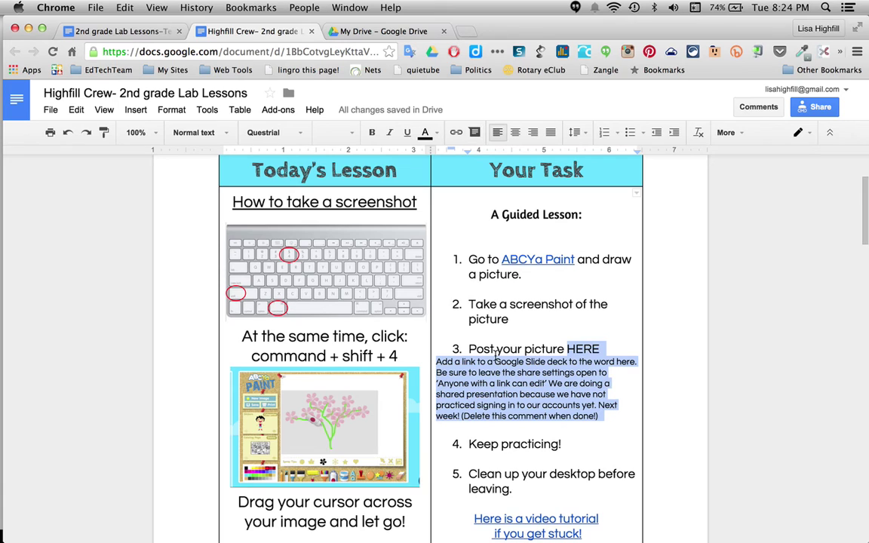
# Step: Delete the instructional note paragraph under step 3
pyautogui.click(438, 363)
pyautogui.moveTo(437, 362); pyautogui.dragTo(604, 417)
pyautogui.press('BackSpace')
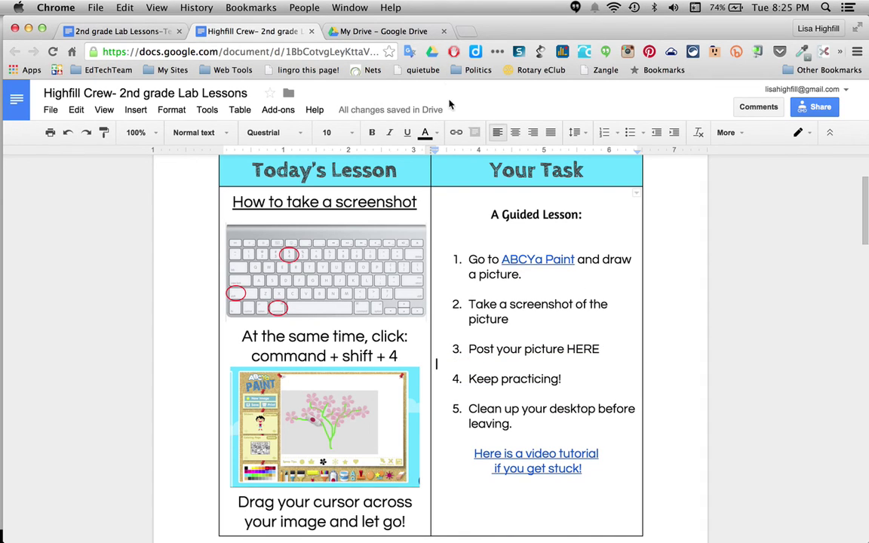
# Step: Create a new Google Slides presentation from My Drive and copy its URL
pyautogui.click(320, 50)
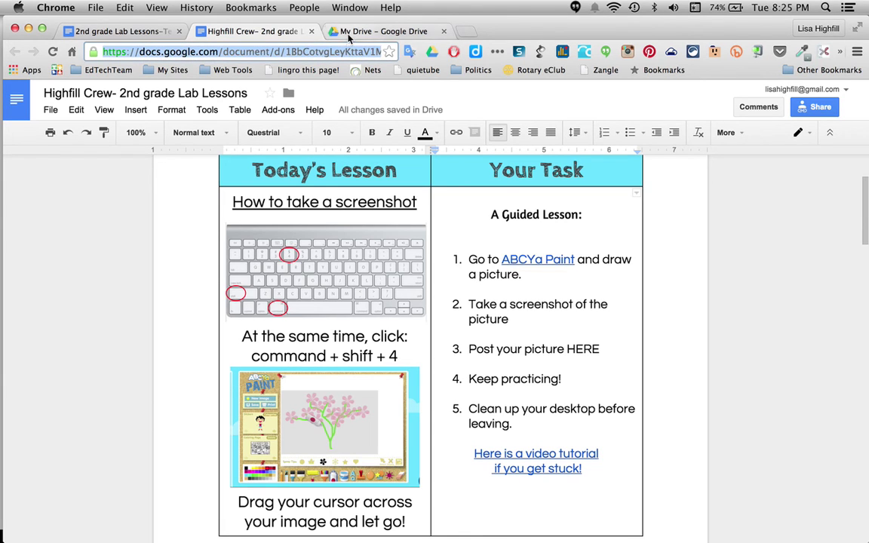
pyautogui.click(349, 34)
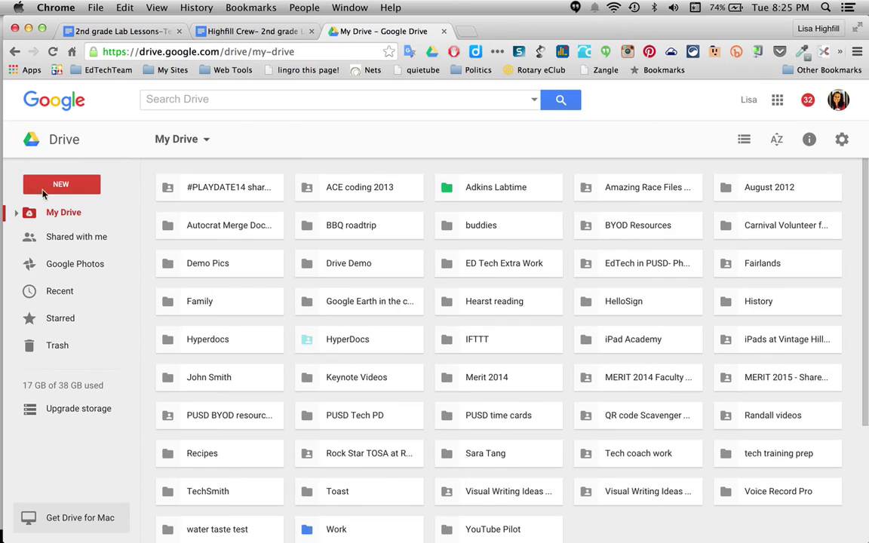
pyautogui.click(43, 190)
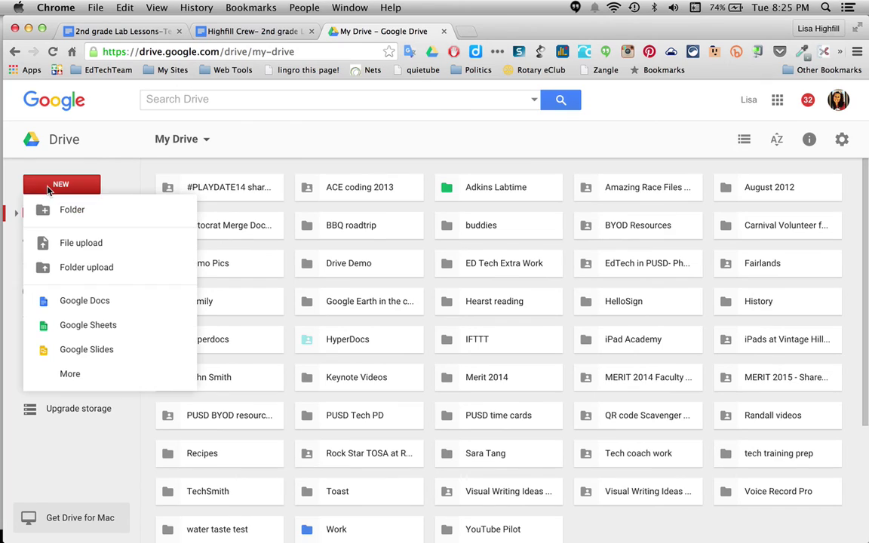
pyautogui.click(78, 352)
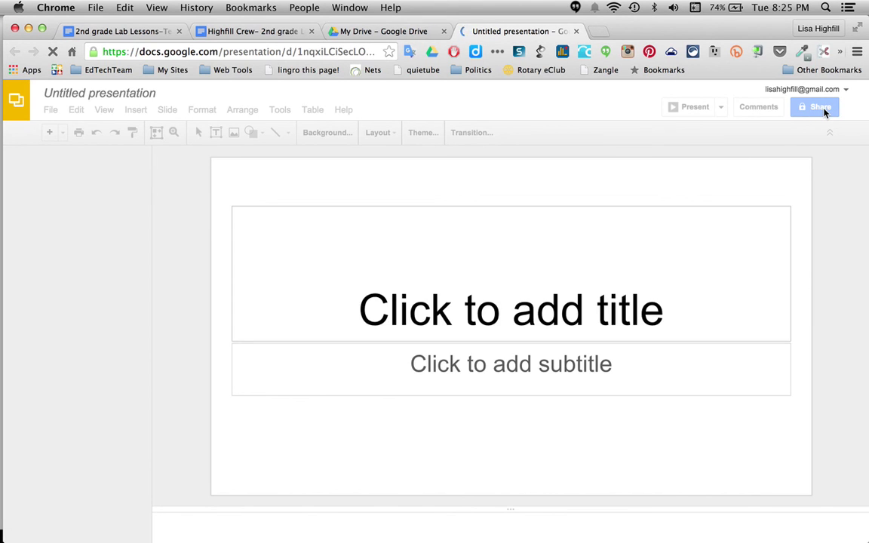
pyautogui.click(284, 51)
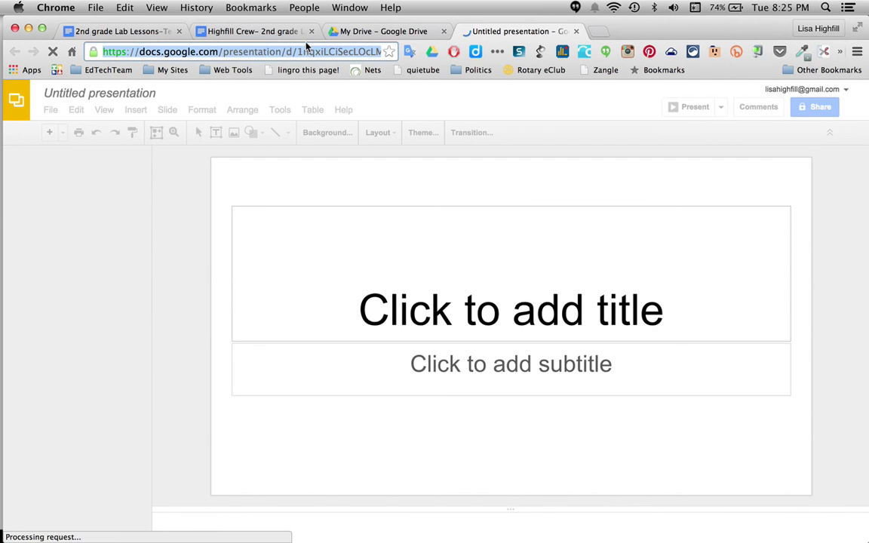
pyautogui.click(258, 31)
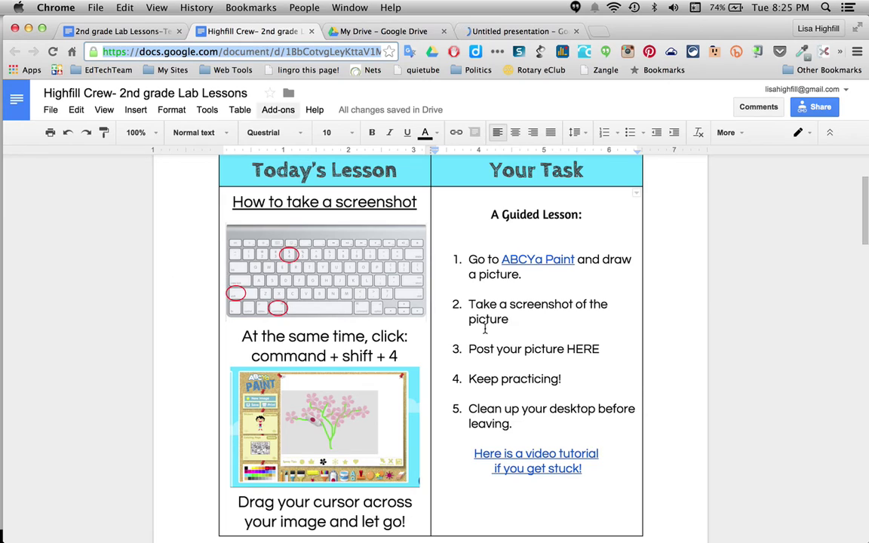
# Step: Link the word HERE in step 3 to the pasted presentation URL
pyautogui.moveTo(567, 349); pyautogui.dragTo(604, 351)
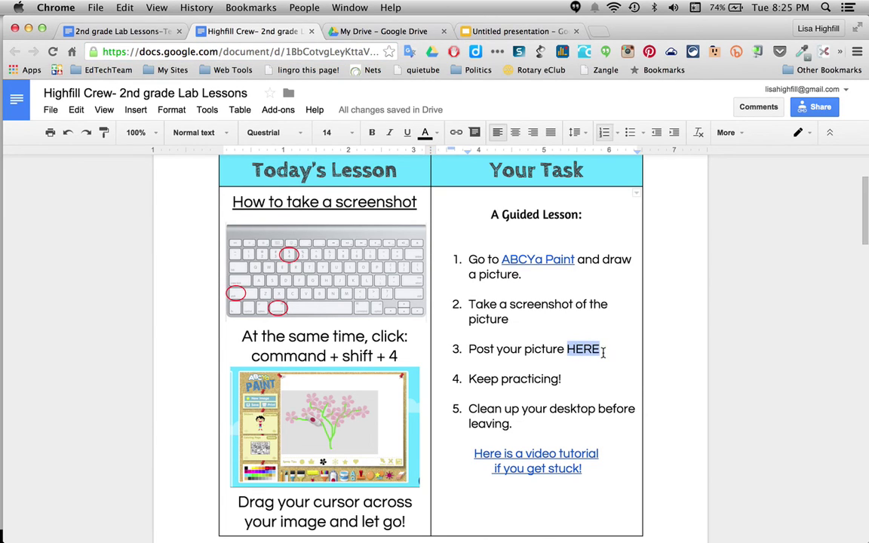
pyautogui.click(456, 132)
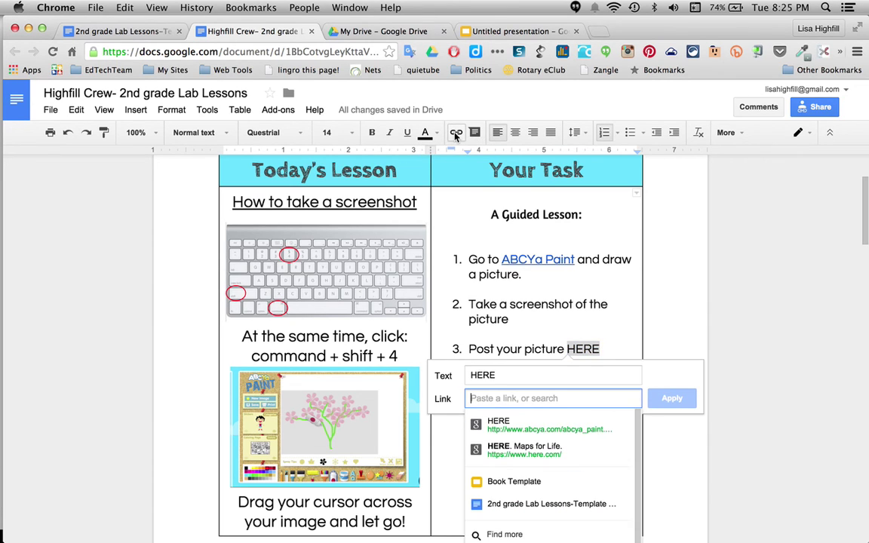
pyautogui.press('super+v')
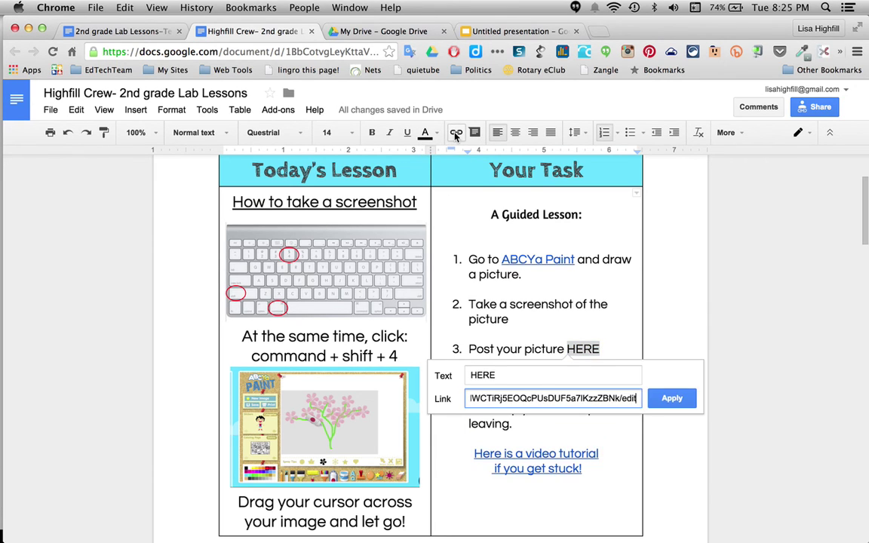
pyautogui.click(671, 398)
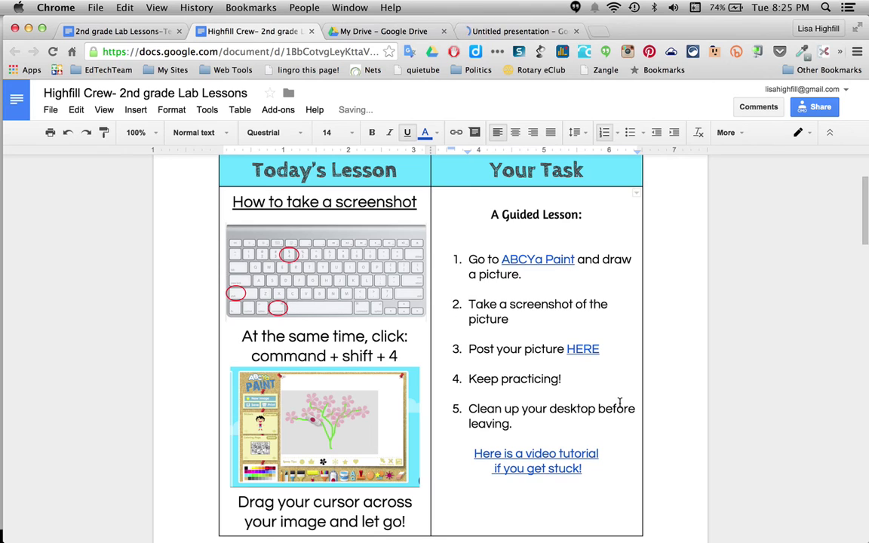
# Step: Test the HERE link by opening the presentation, then switch to the Template Copy
pyautogui.scroll(2, 620, 403)
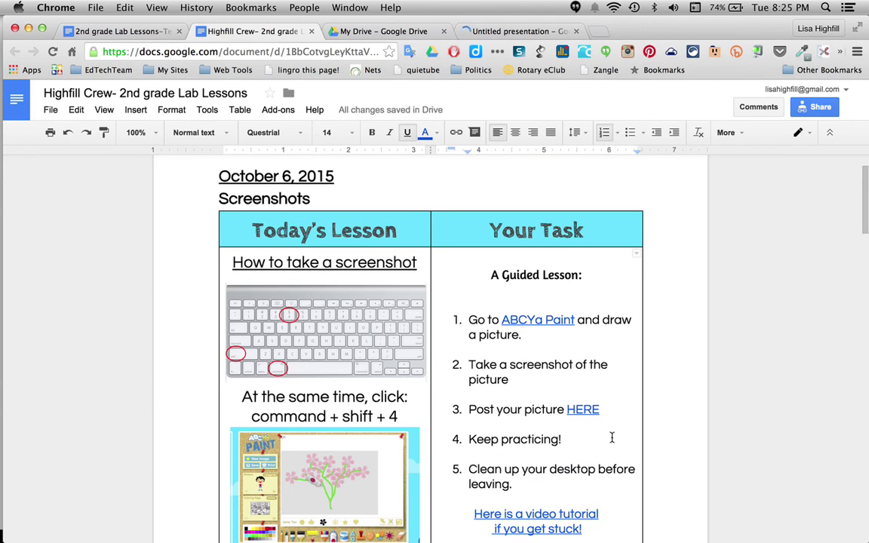
pyautogui.click(580, 409)
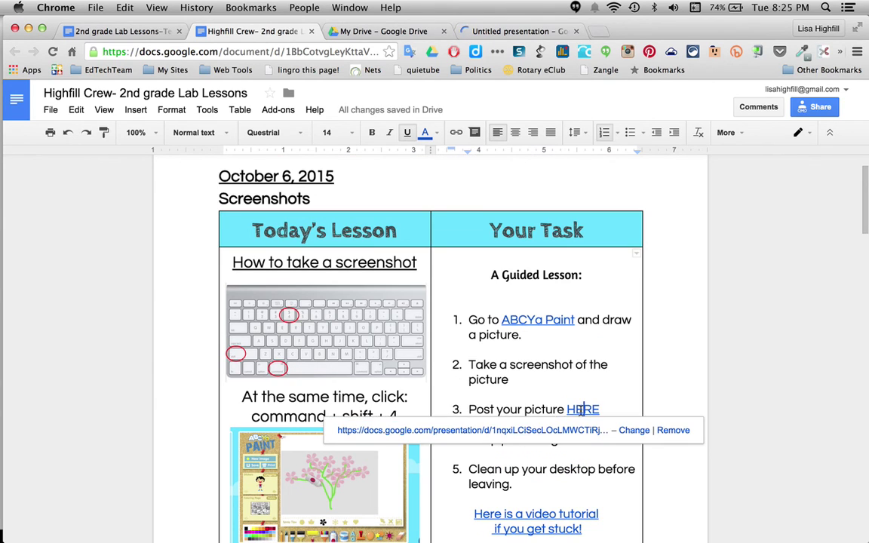
pyautogui.click(516, 431)
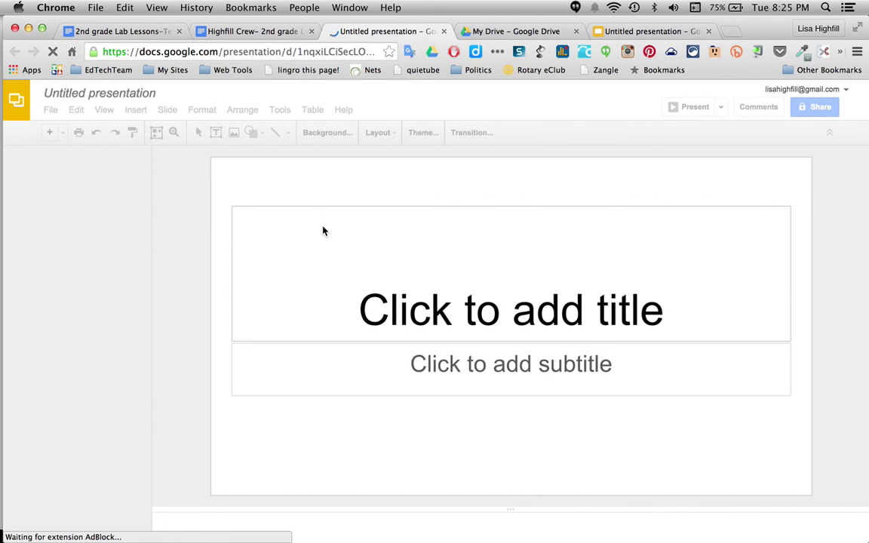
pyautogui.click(226, 32)
pyautogui.scroll(2, 200, 248)
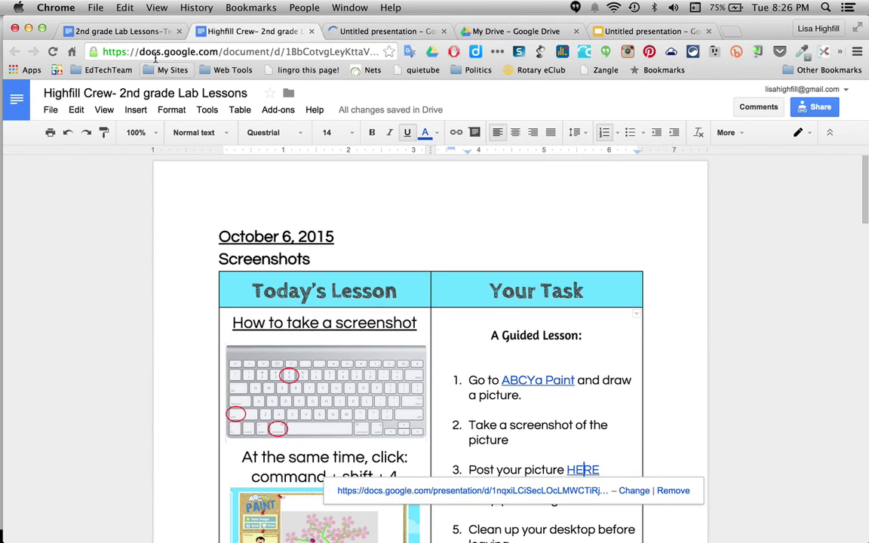
pyautogui.click(120, 31)
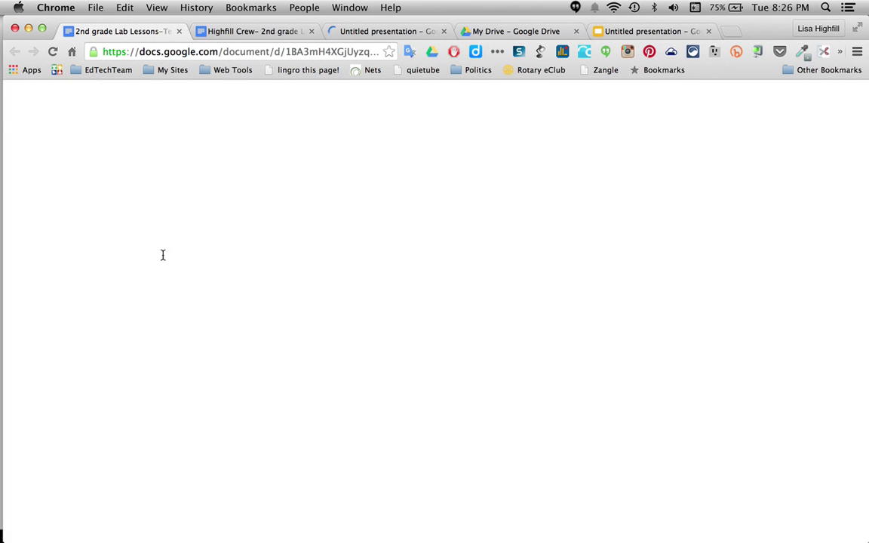
# Step: Open the Digital Portfolios Video Tutorial link to play the 'Google Presentation Digital Portfolios' video
pyautogui.scroll(5, 162, 270)
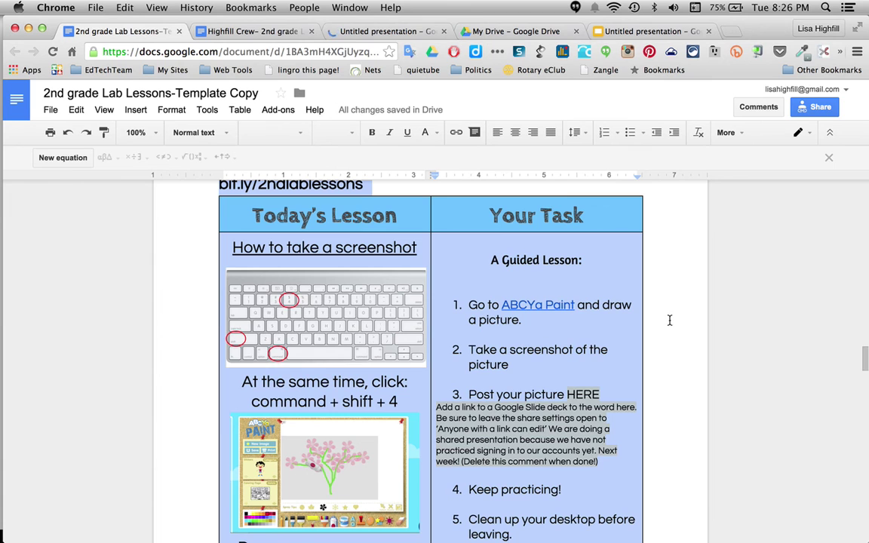
pyautogui.scroll(10, 670, 320)
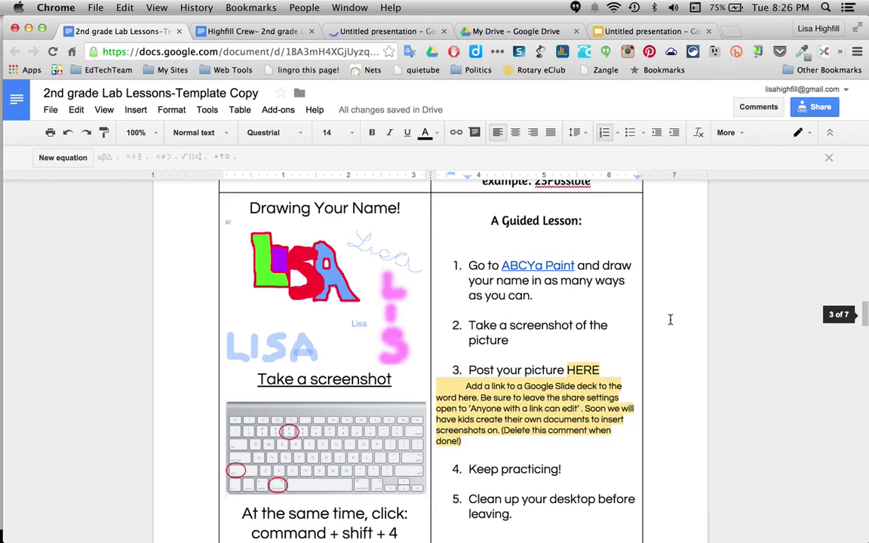
pyautogui.scroll(15, 670, 320)
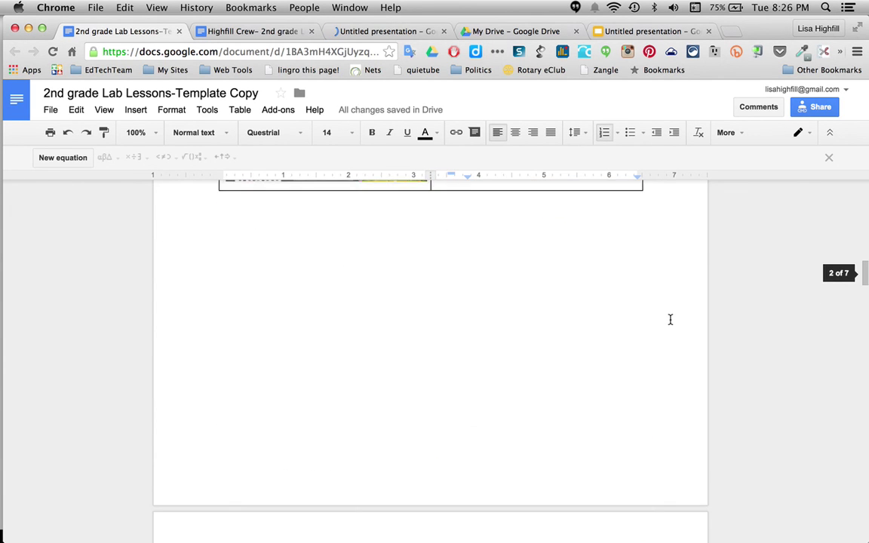
pyautogui.scroll(-2, 670, 320)
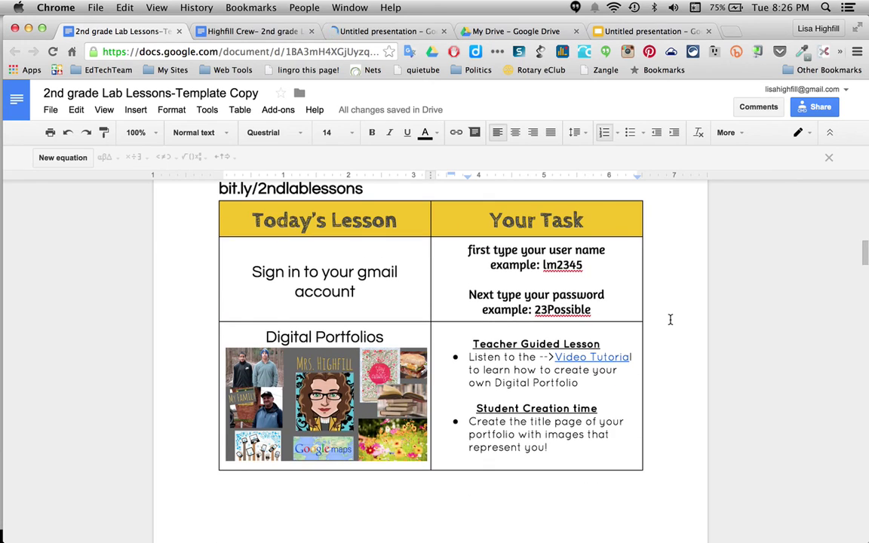
pyautogui.scroll(-1, 670, 320)
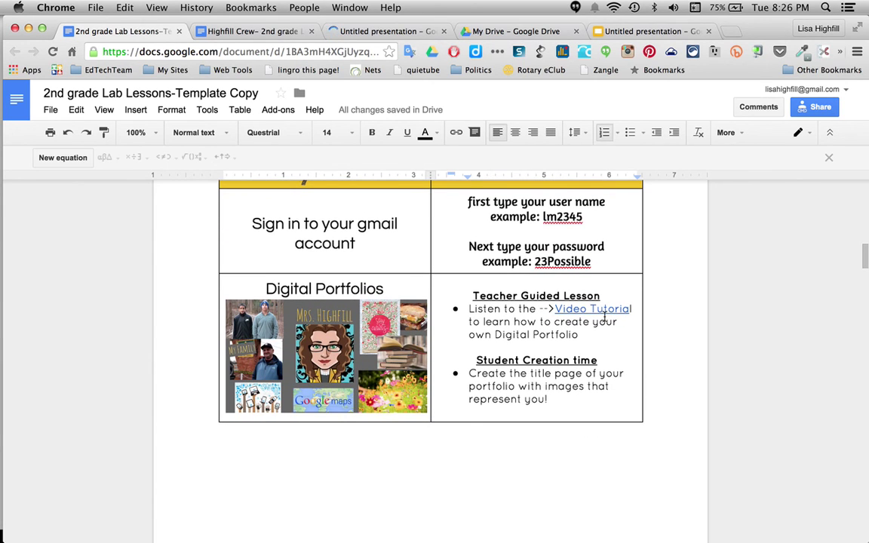
pyautogui.scroll(-1, 623, 342)
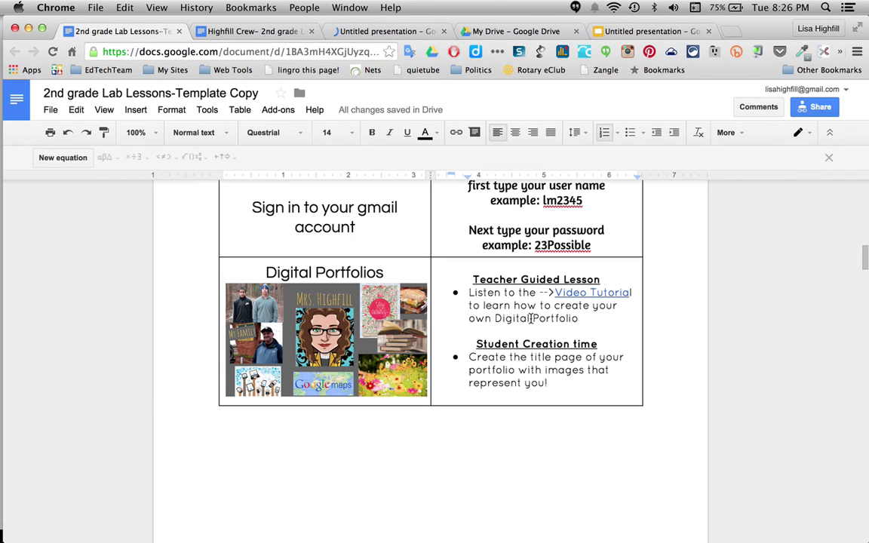
pyautogui.click(571, 293)
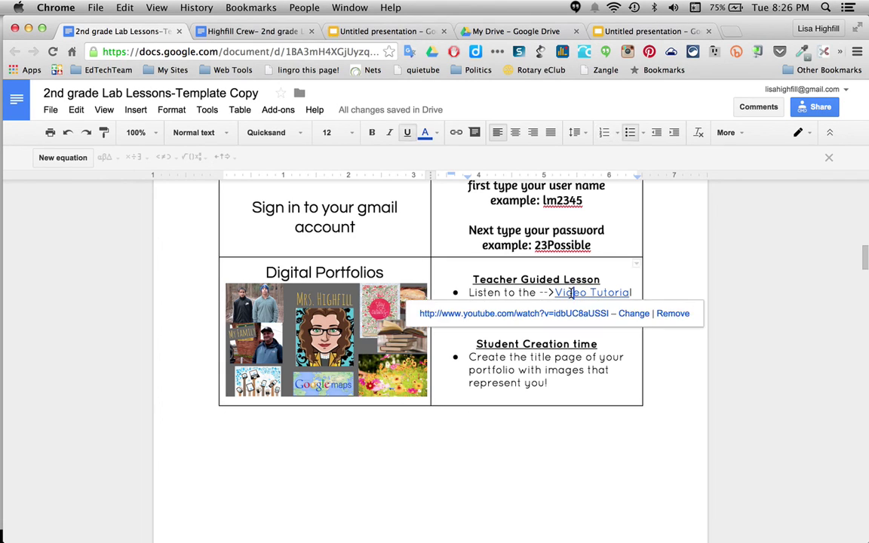
pyautogui.click(481, 314)
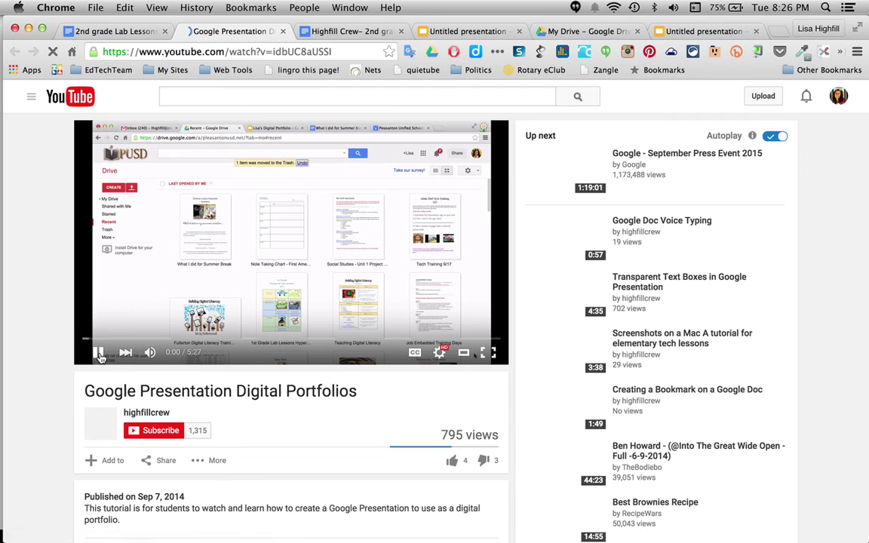
pyautogui.click(99, 353)
pyautogui.click(99, 353)
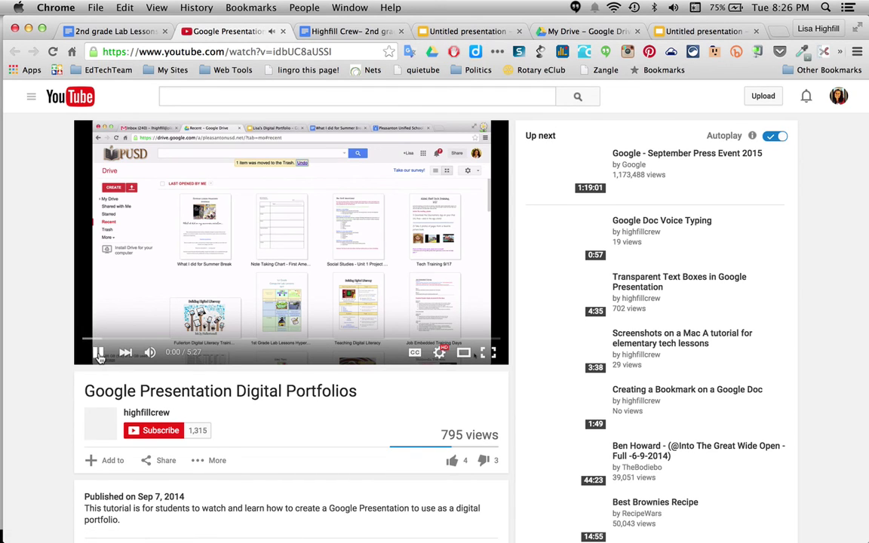
pyautogui.click(98, 355)
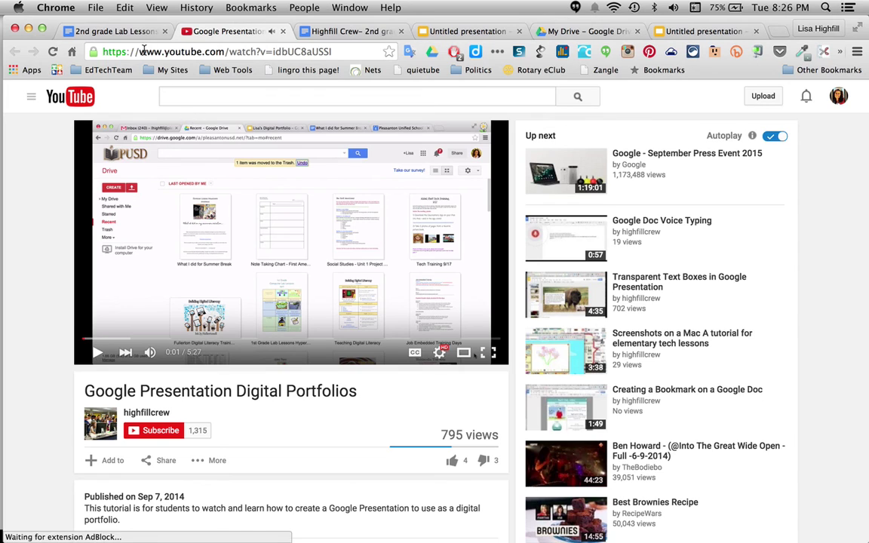
pyautogui.click(123, 33)
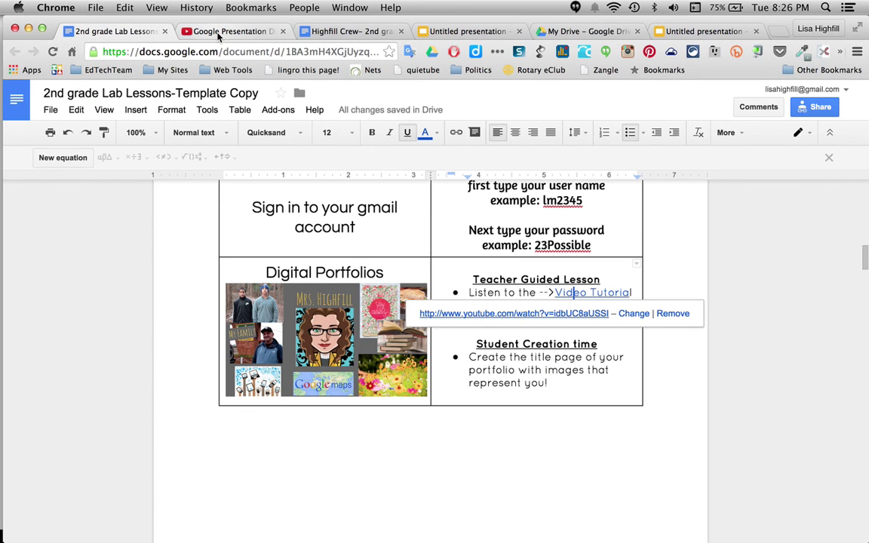
pyautogui.click(163, 265)
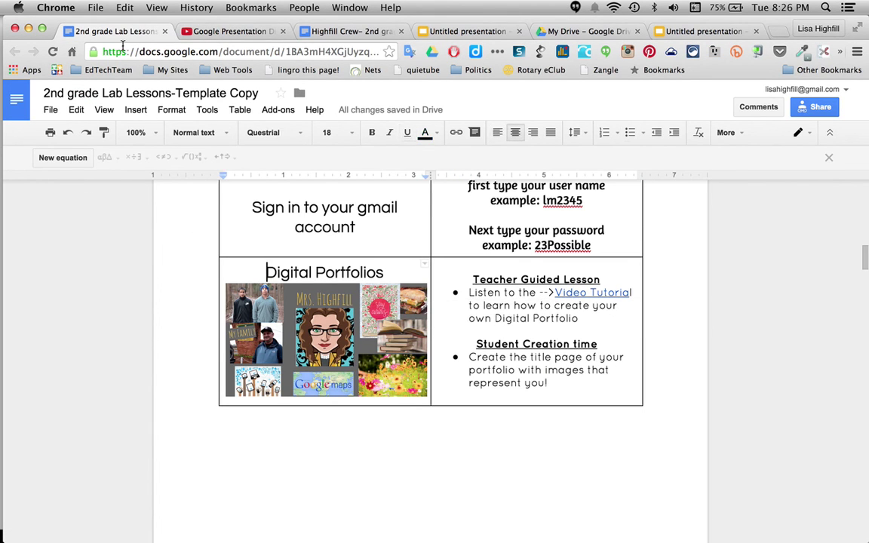
pyautogui.click(230, 33)
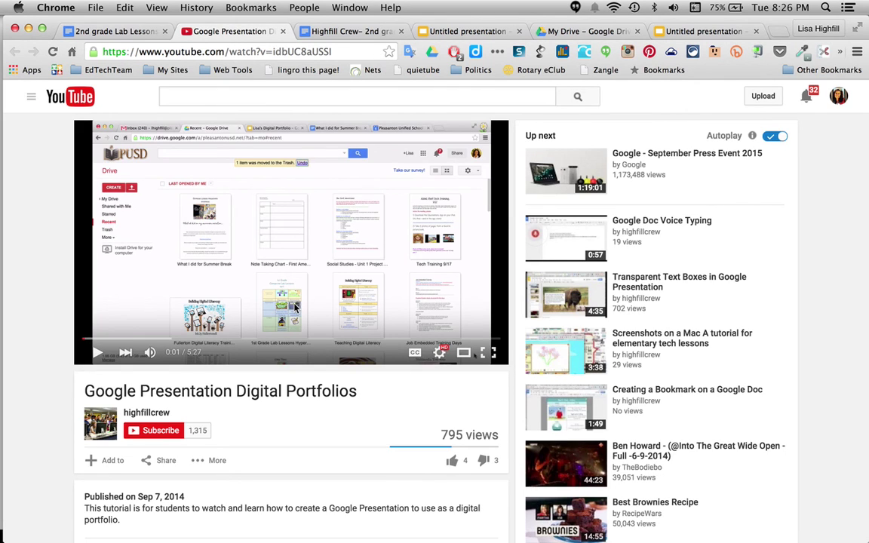